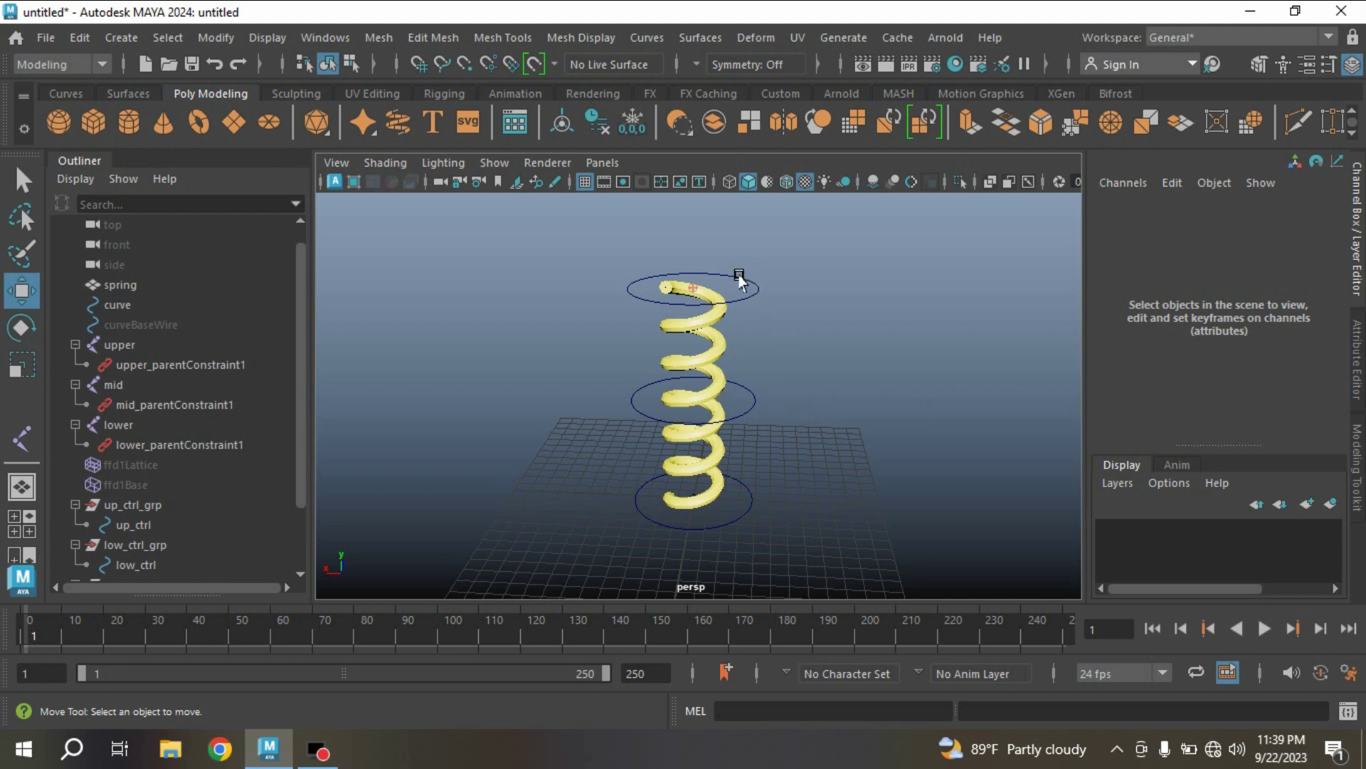
- Test the finished spring rig by raising the upper control about 3.98 units and moving the middle control
click(757, 293)
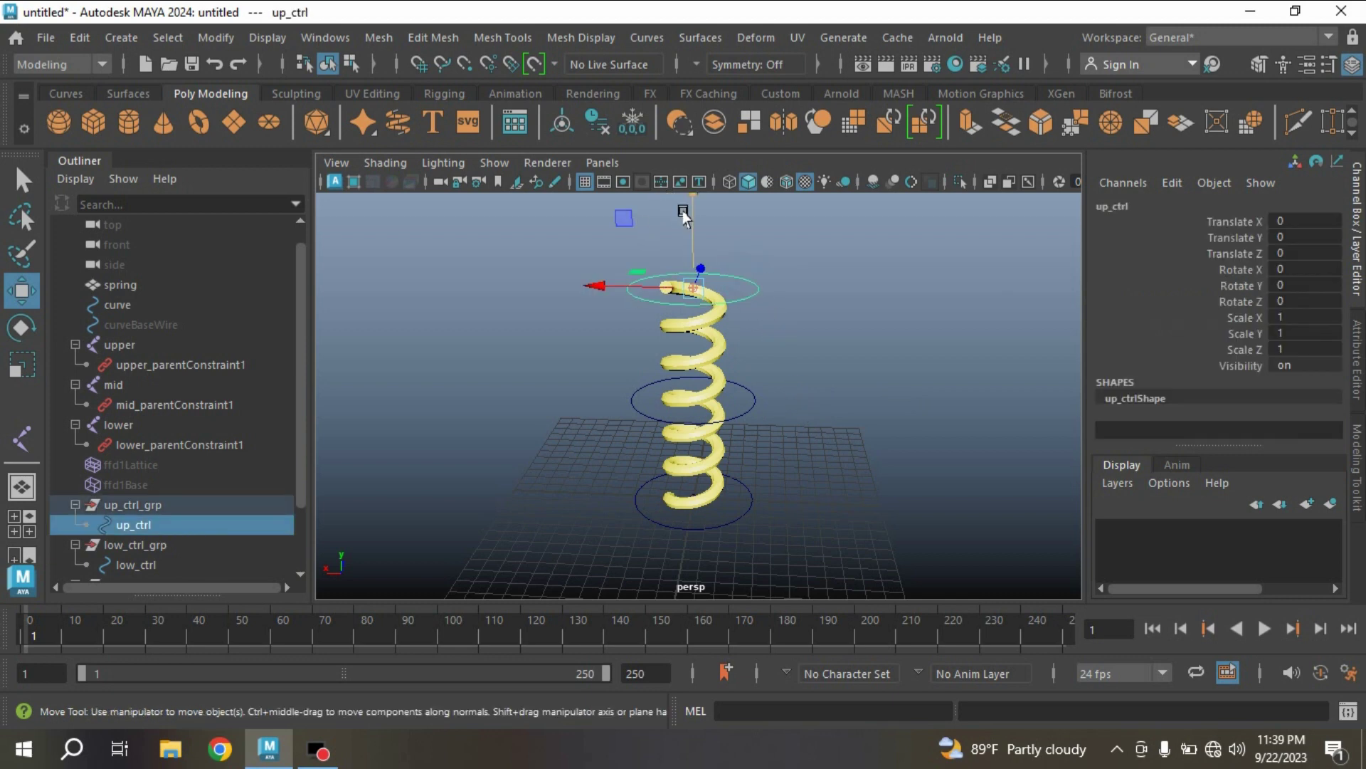
drag(683, 215, 839, 131)
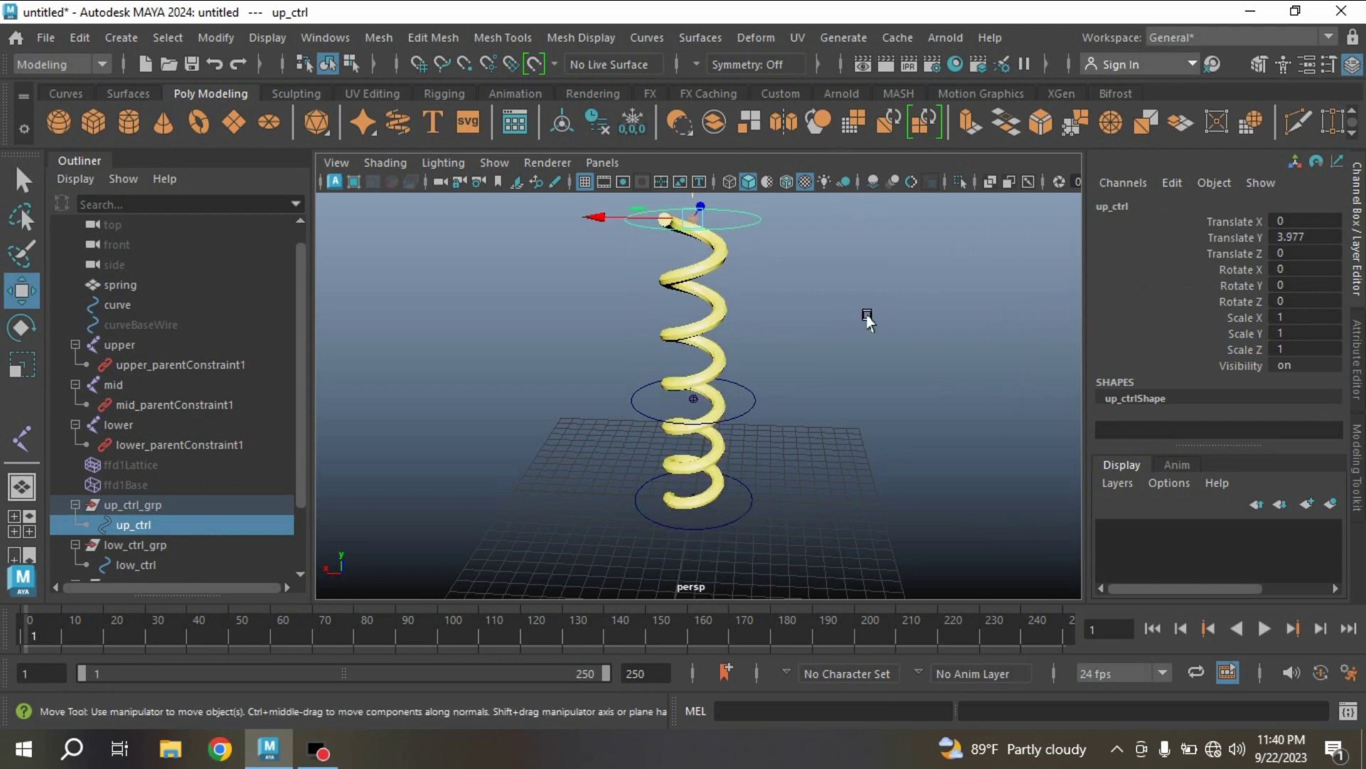
click(764, 413)
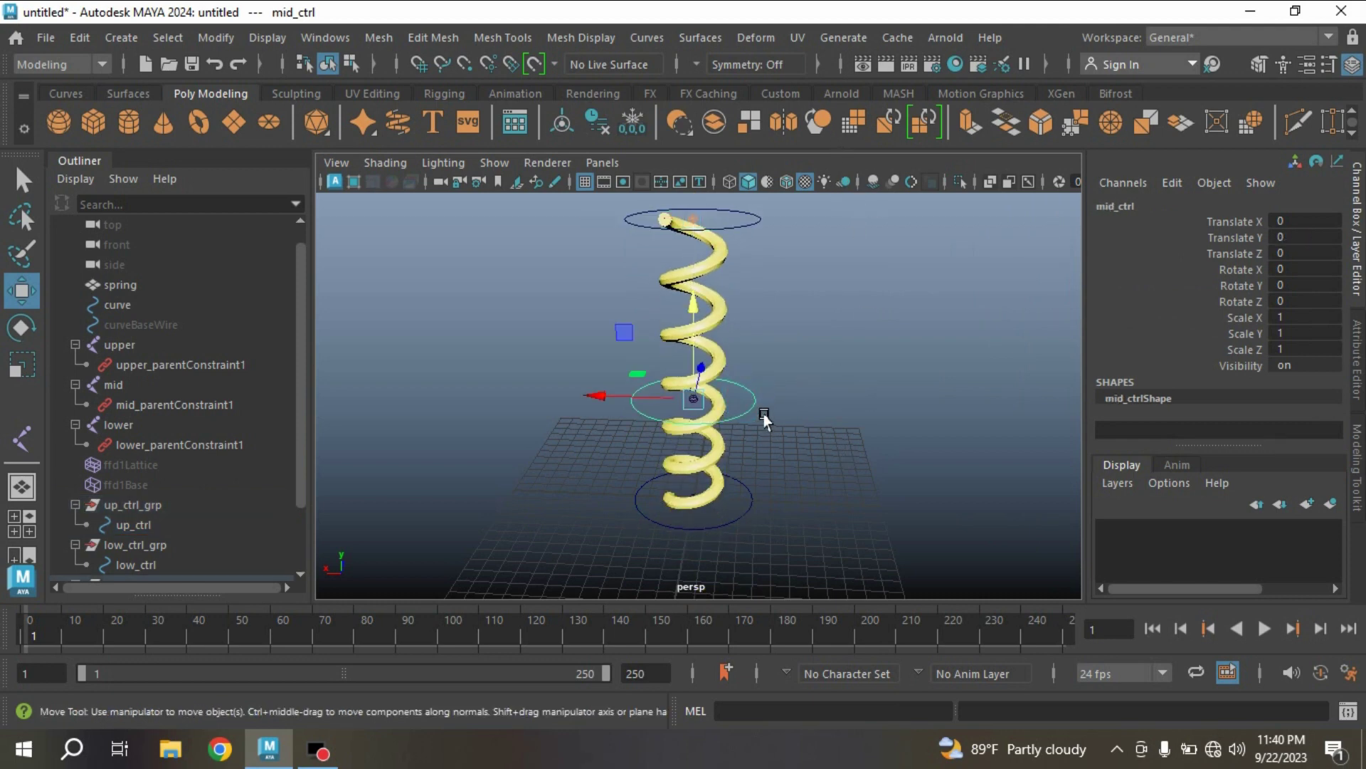
drag(603, 396, 602, 435)
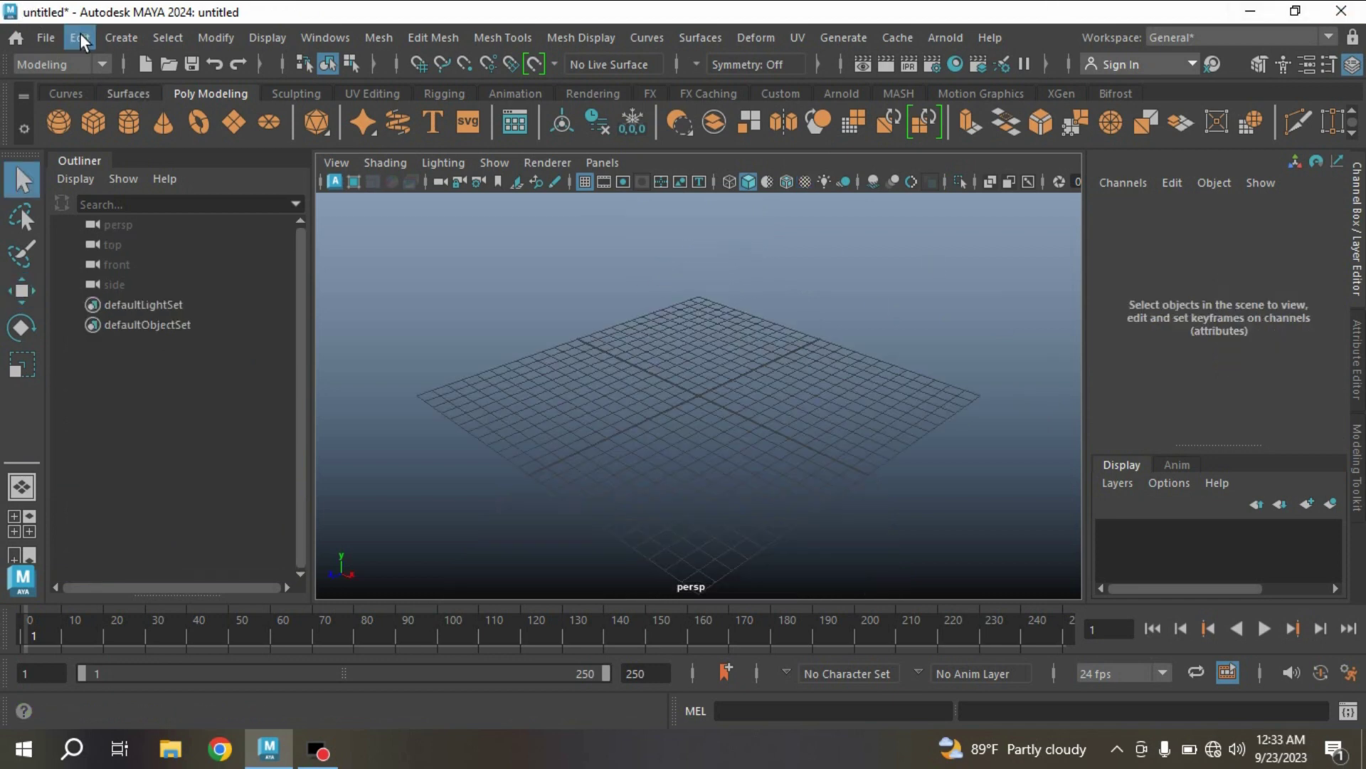
- Create a polygon helix with height 14, width 4 and six coils
click(111, 47)
mouse_move(327, 112)
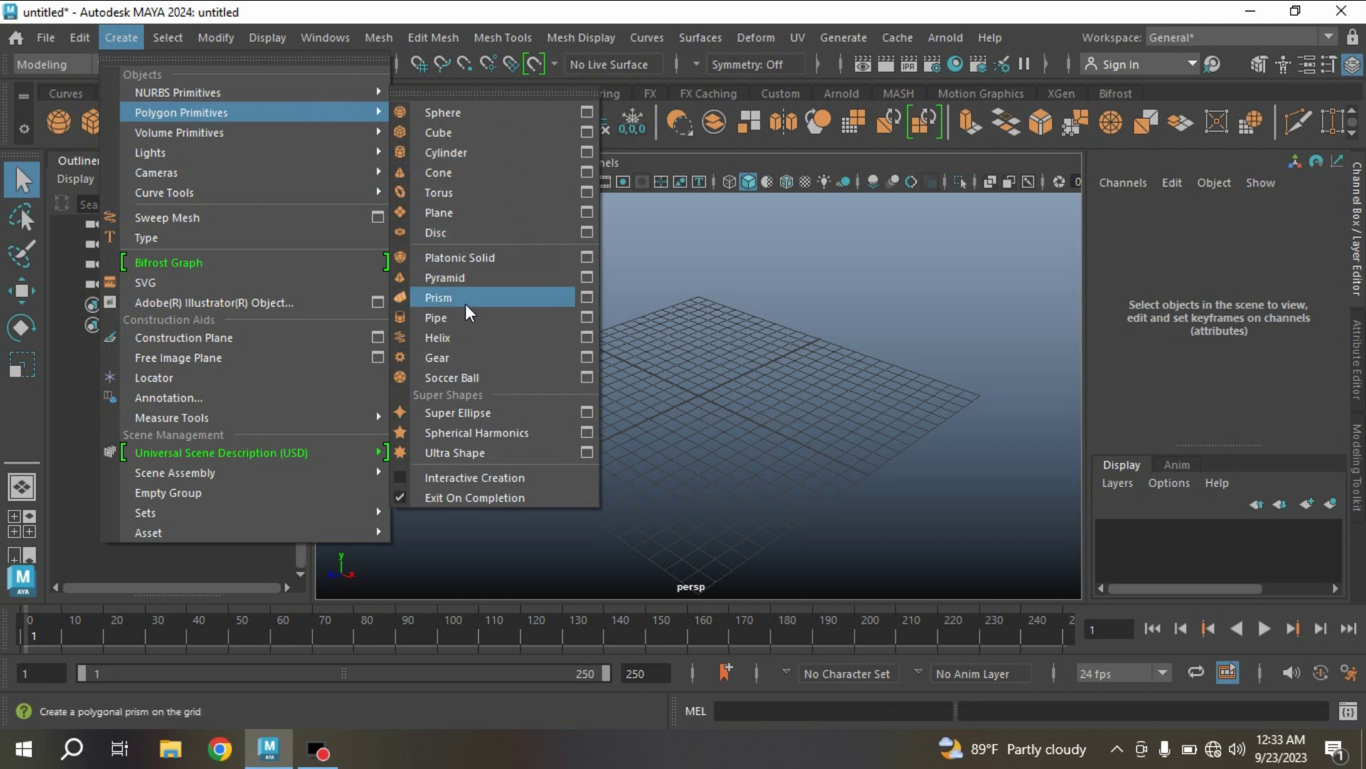
click(476, 344)
double_click(1266, 351)
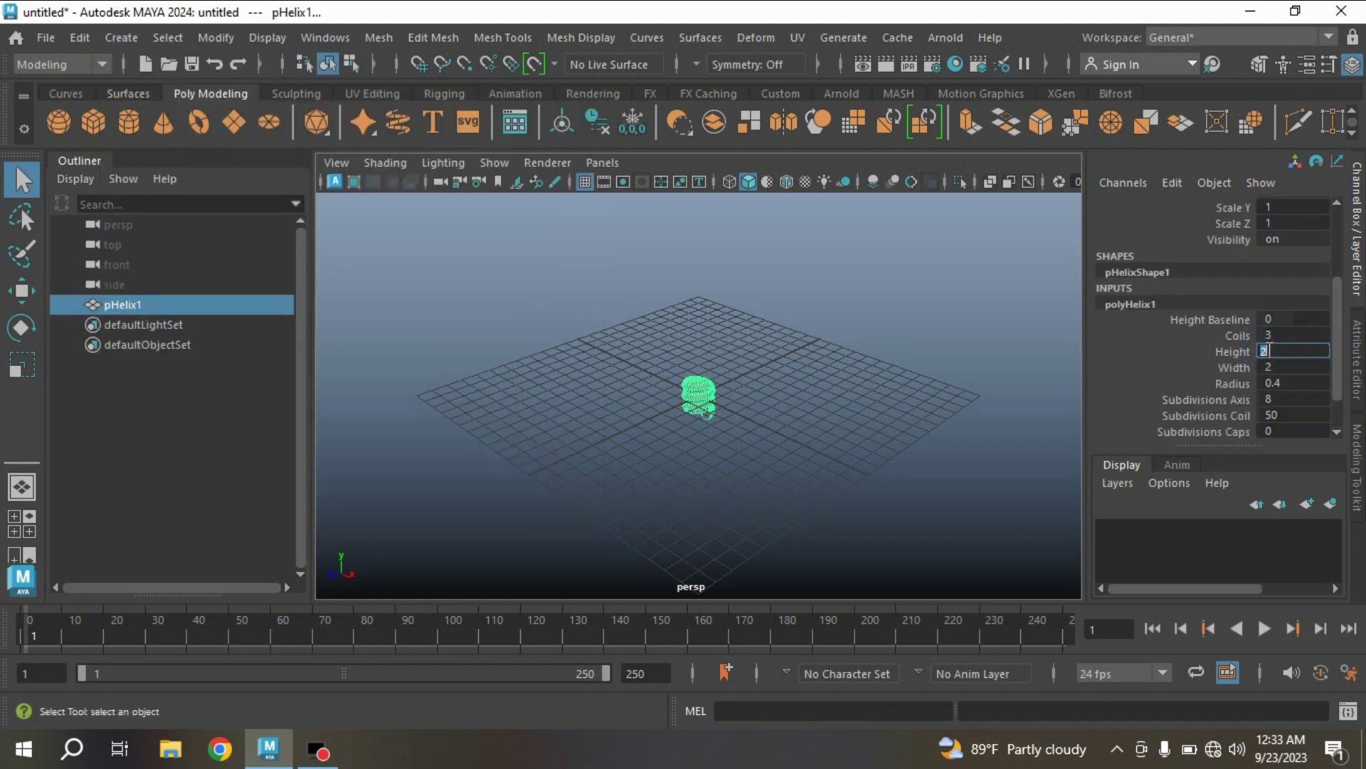
double_click(1278, 365)
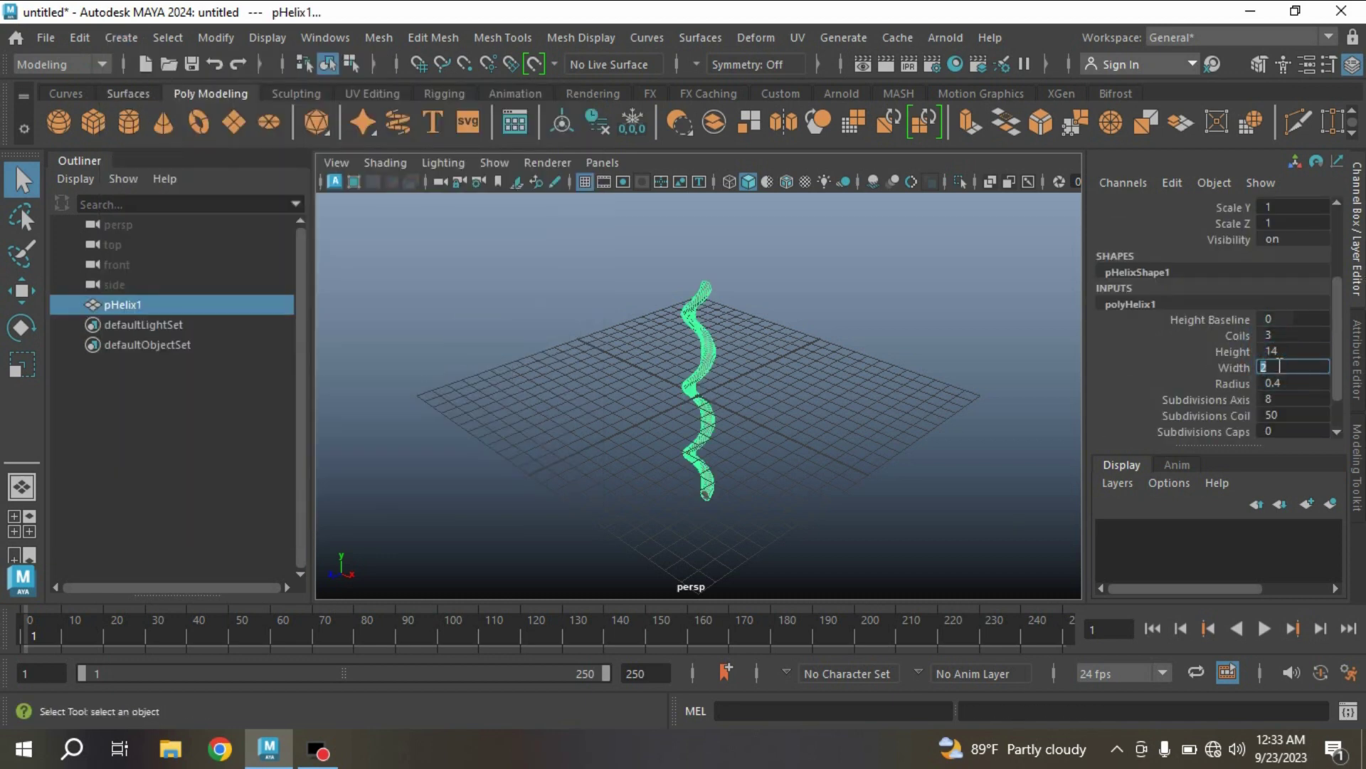
double_click(1274, 336)
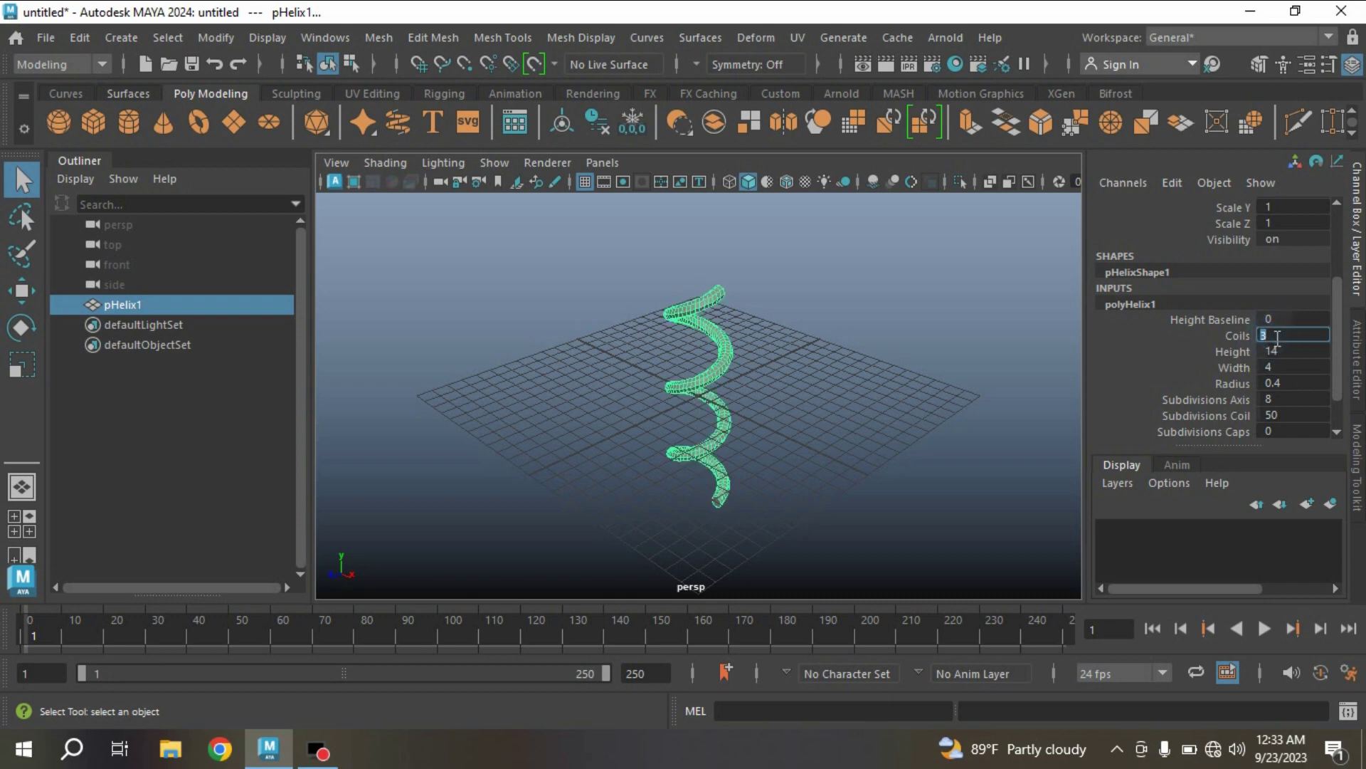
key(Return)
- Raise the helix above the grid by setting its Translate Y to 7
drag(1341, 306, 1334, 188)
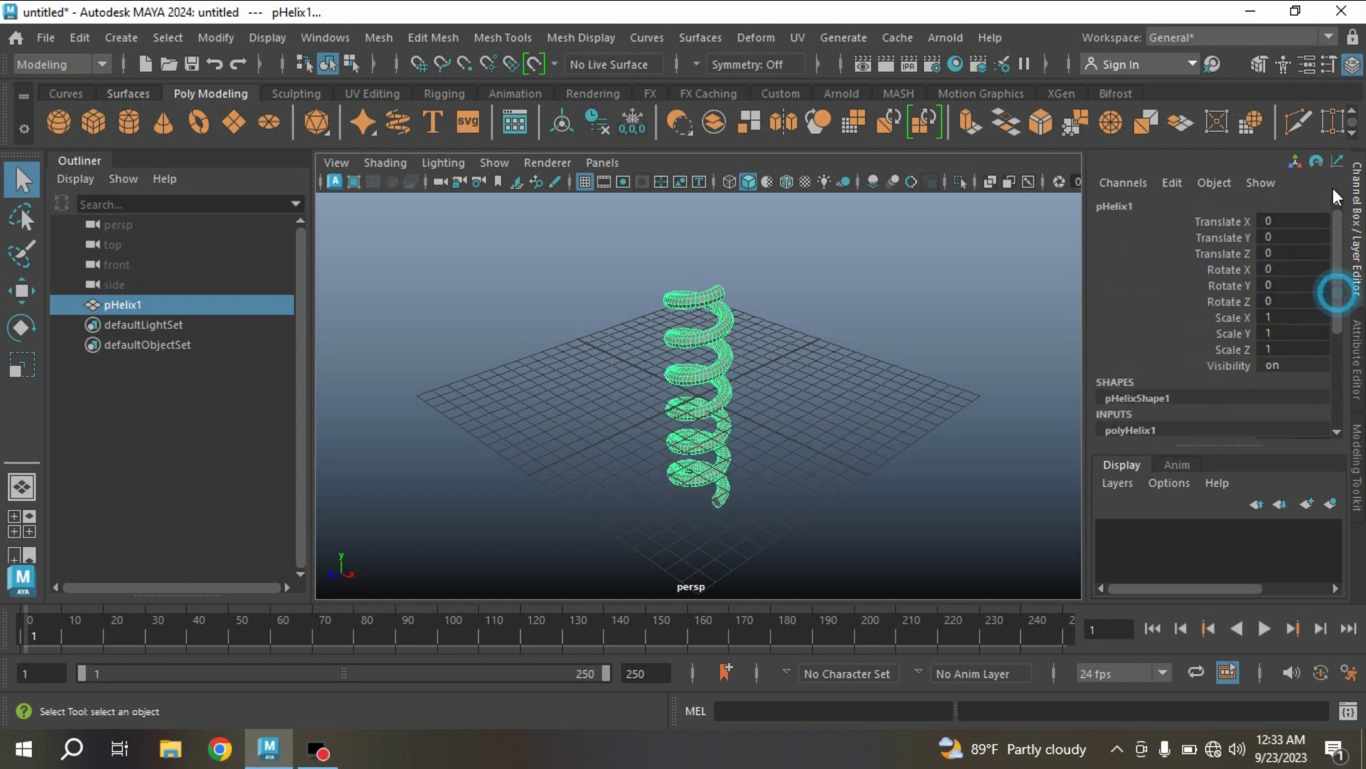
double_click(1281, 243)
key(Return)
- Rename the helix geo and clean it up by deleting its history and freezing its transformations
double_click(190, 297)
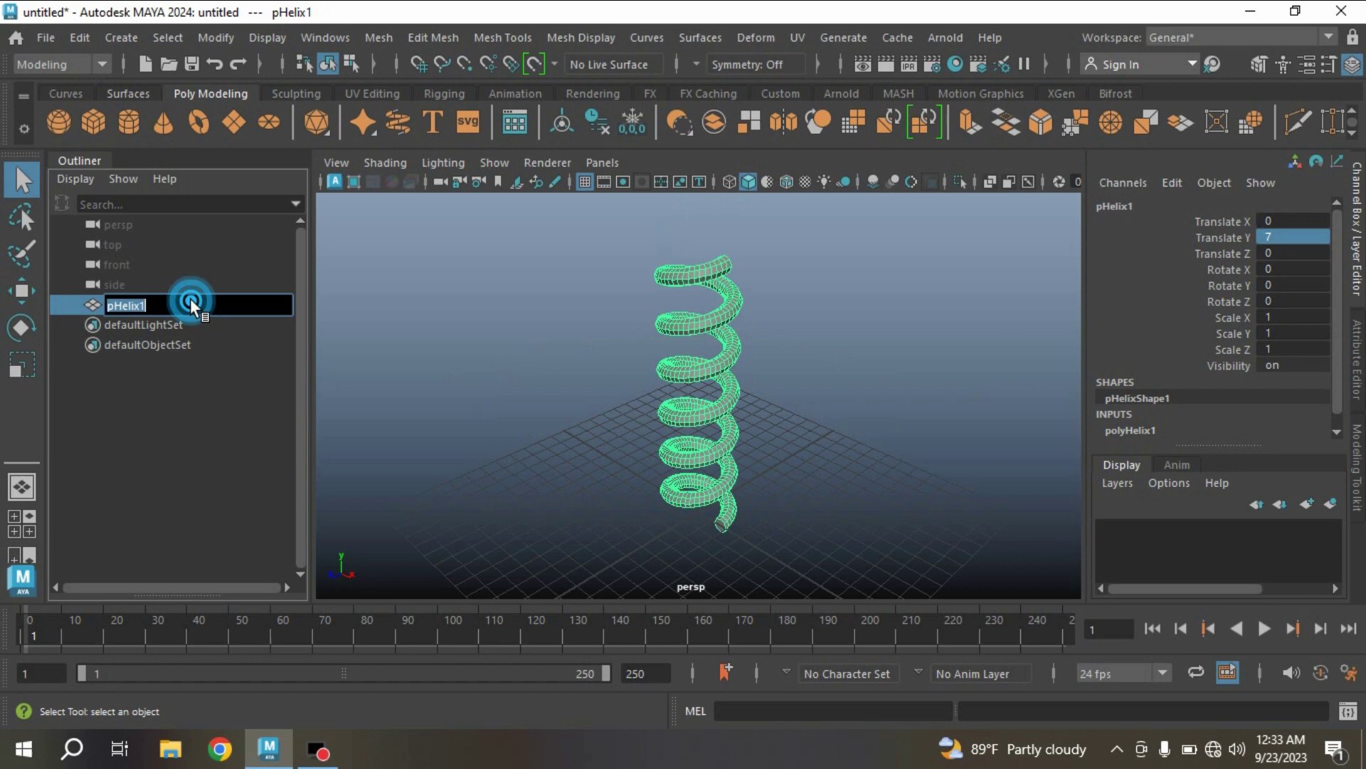
text(geo)
key(Return)
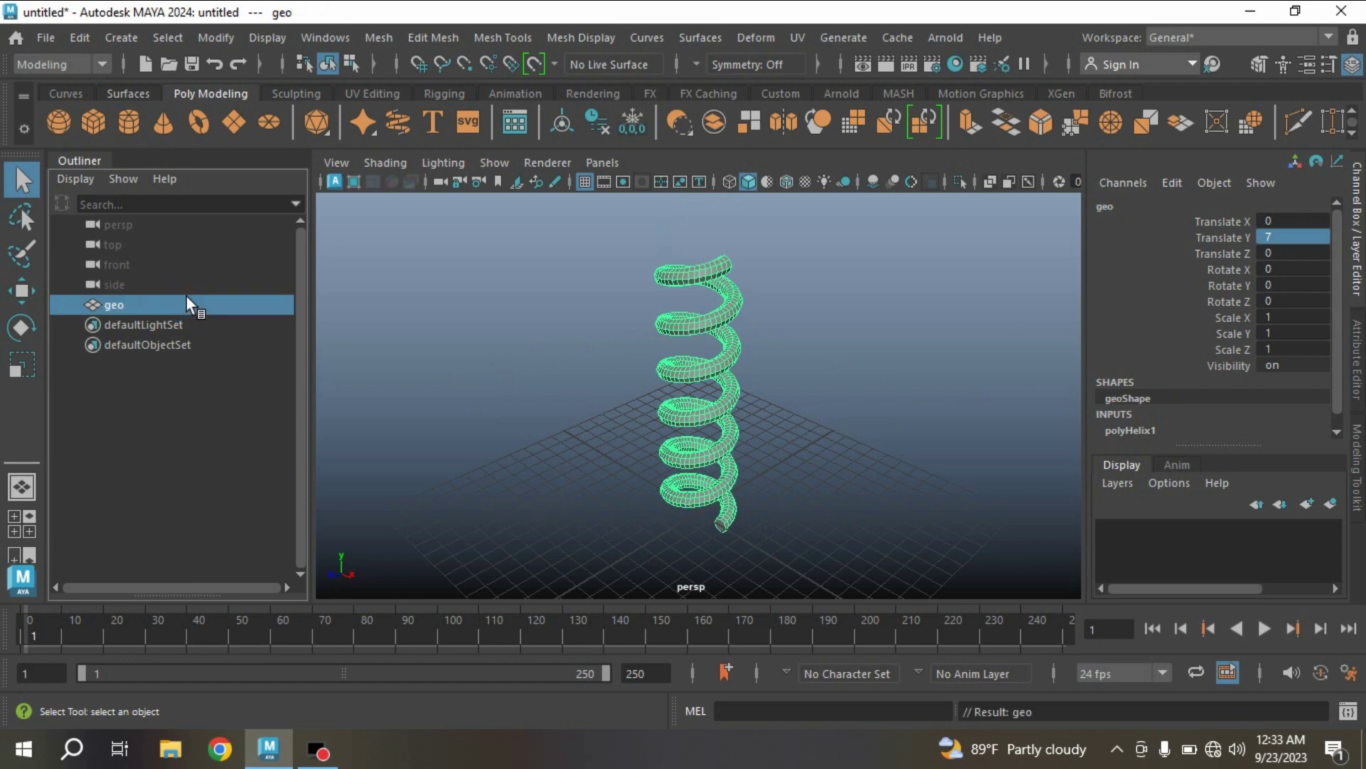
click(606, 123)
click(634, 128)
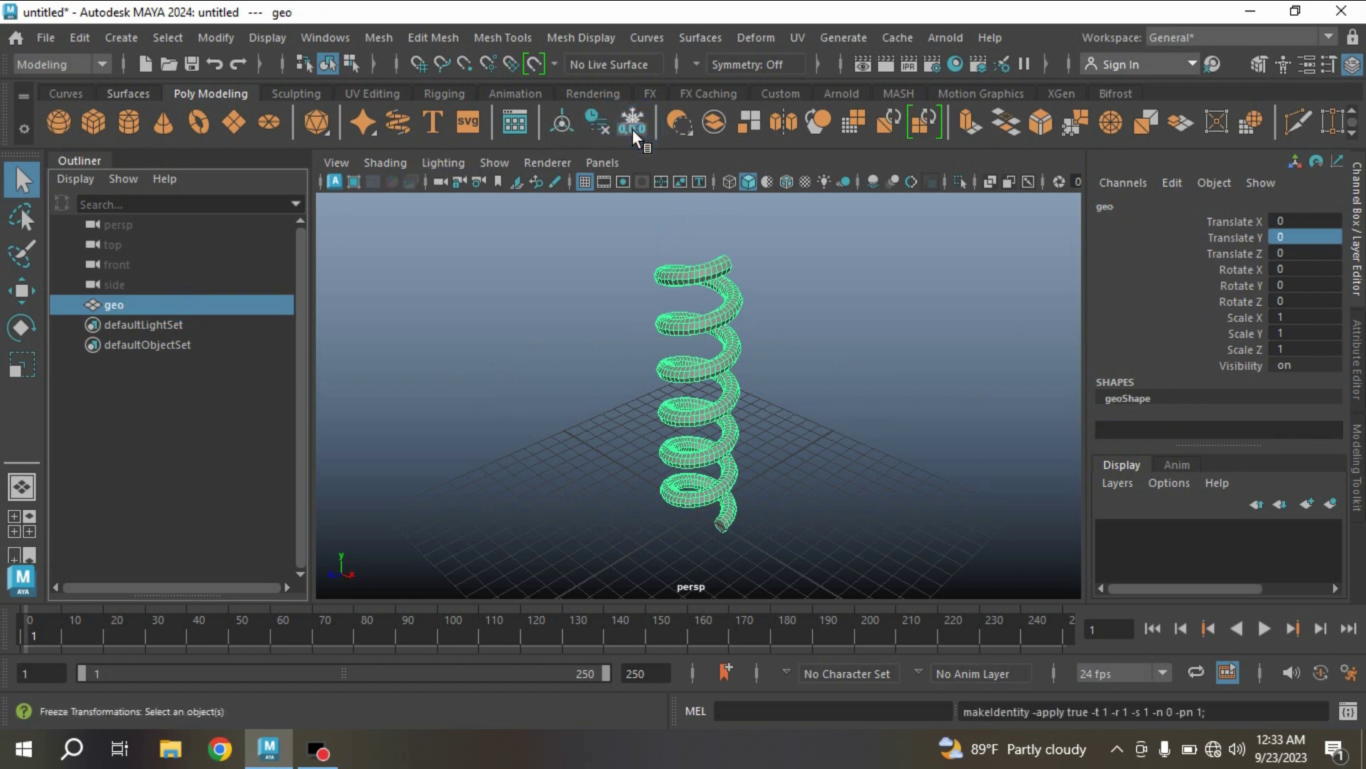
- Select an edge loop running along the full length of geo and convert it to a curve with the default Polygon Edges to Curve settings
click(1252, 63)
click(1215, 230)
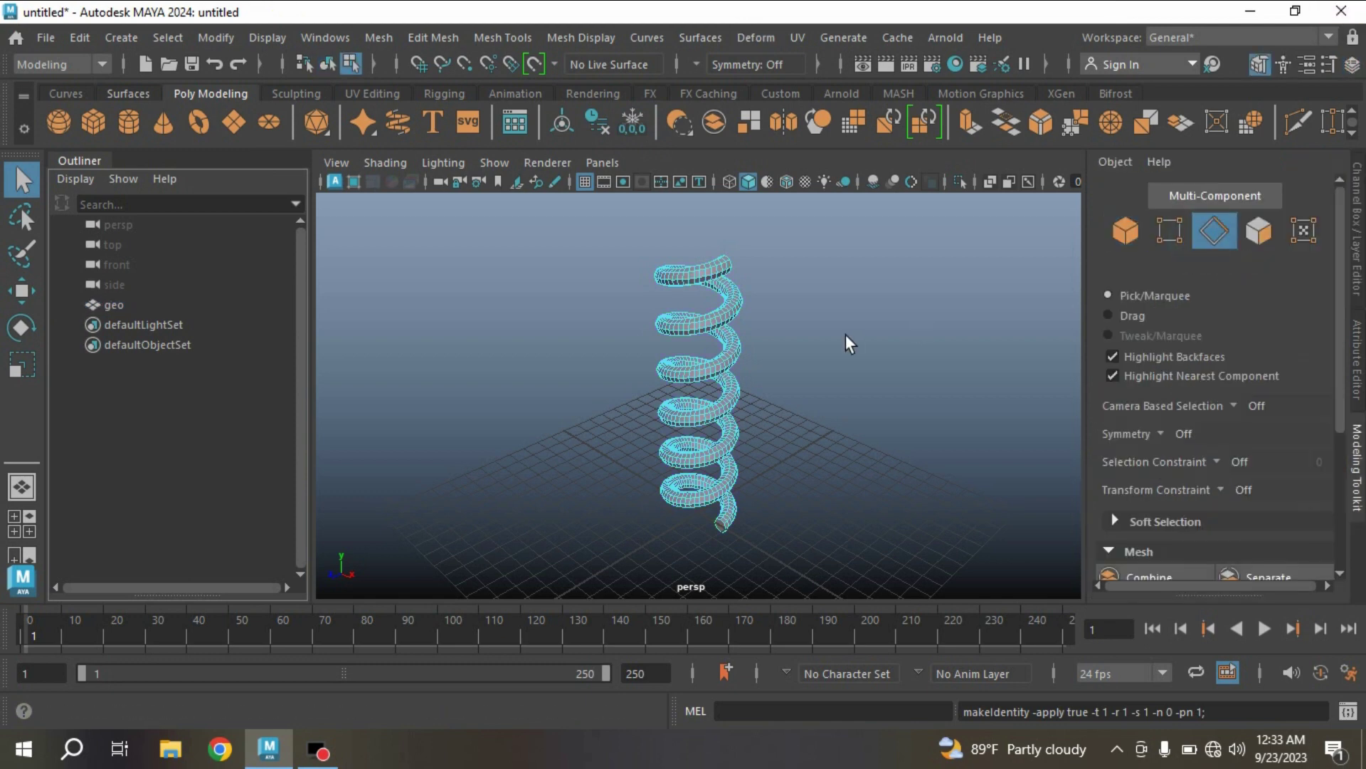
double_click(715, 334)
click(215, 37)
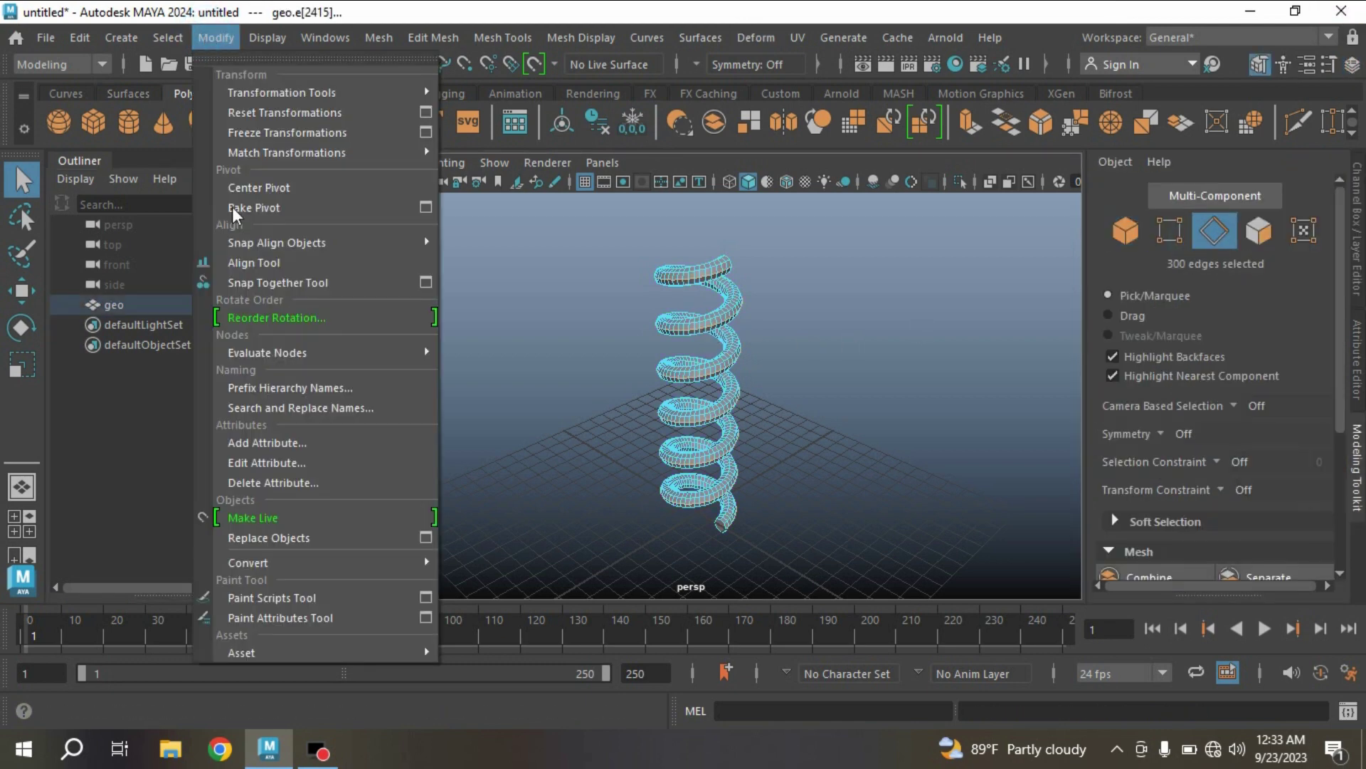
click(364, 562)
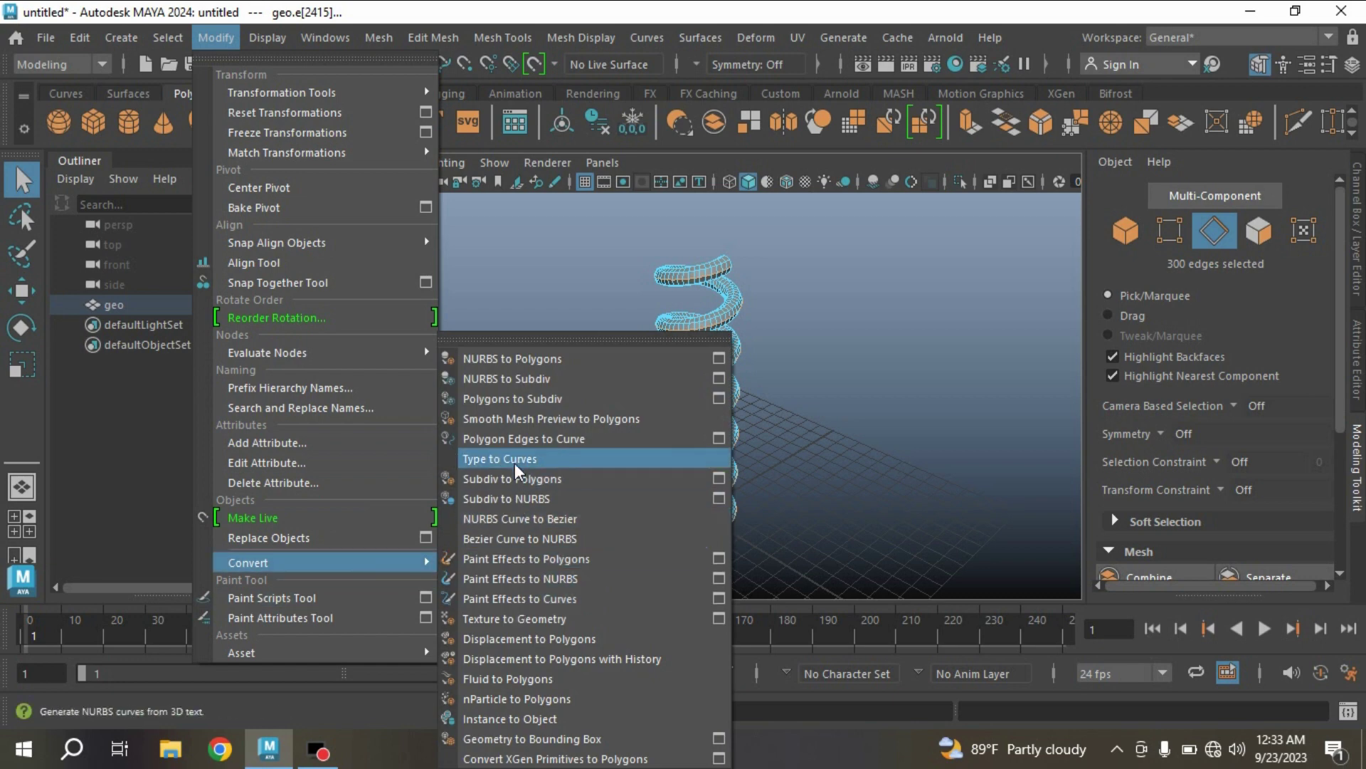
click(719, 438)
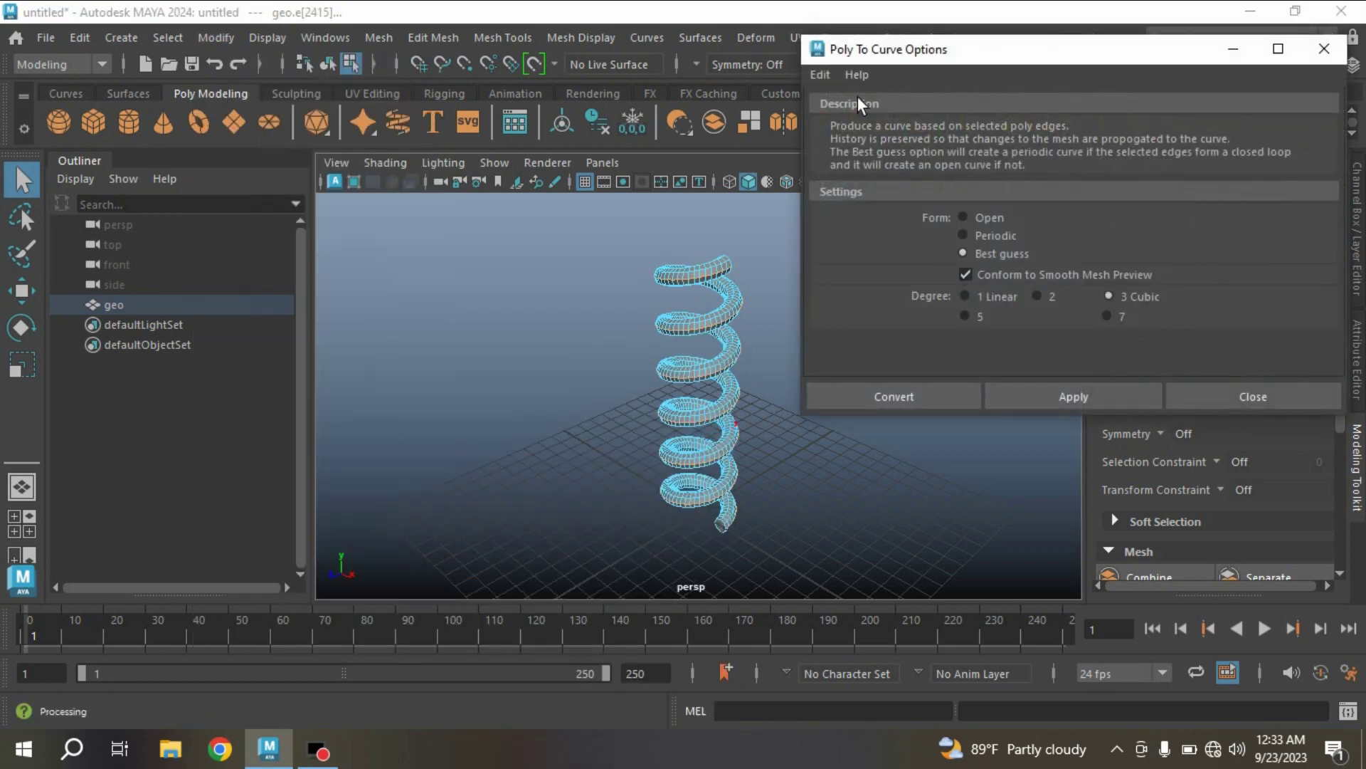
click(820, 74)
click(842, 116)
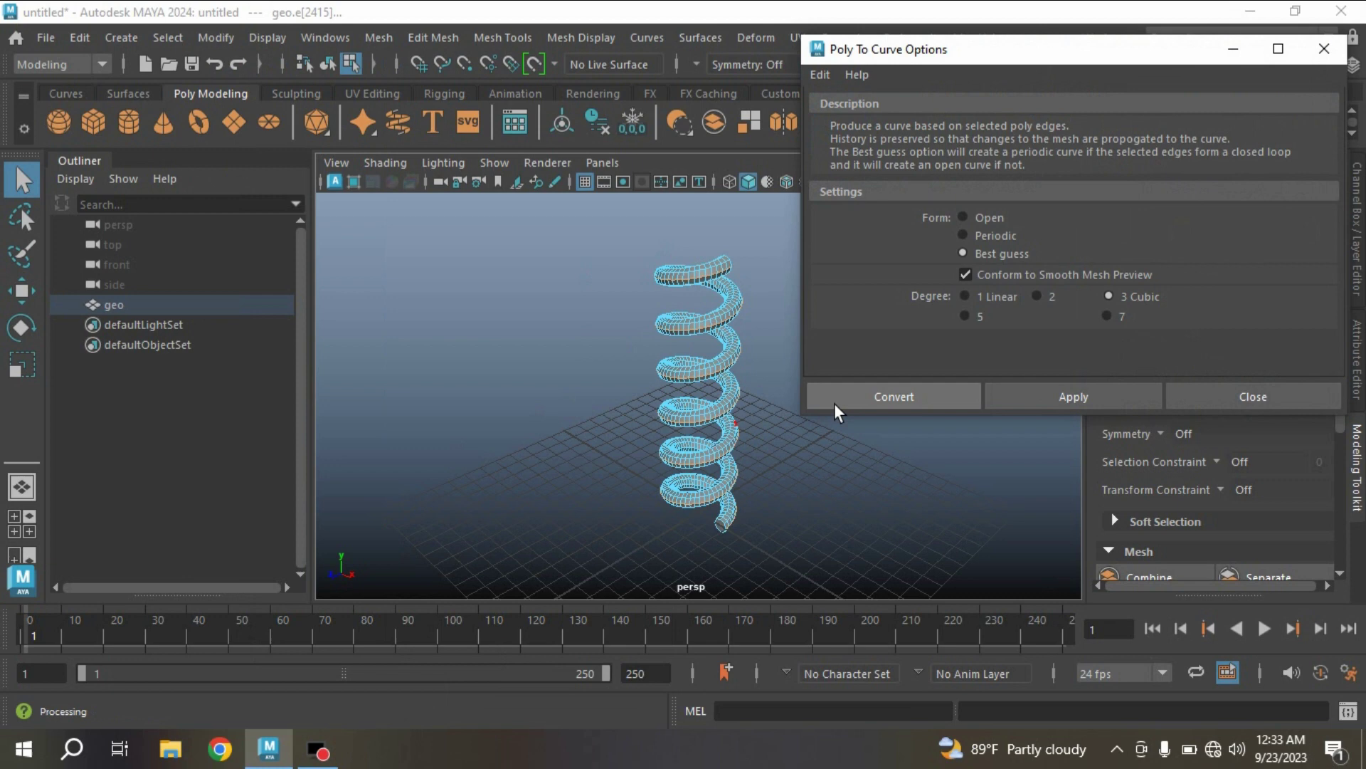
click(900, 396)
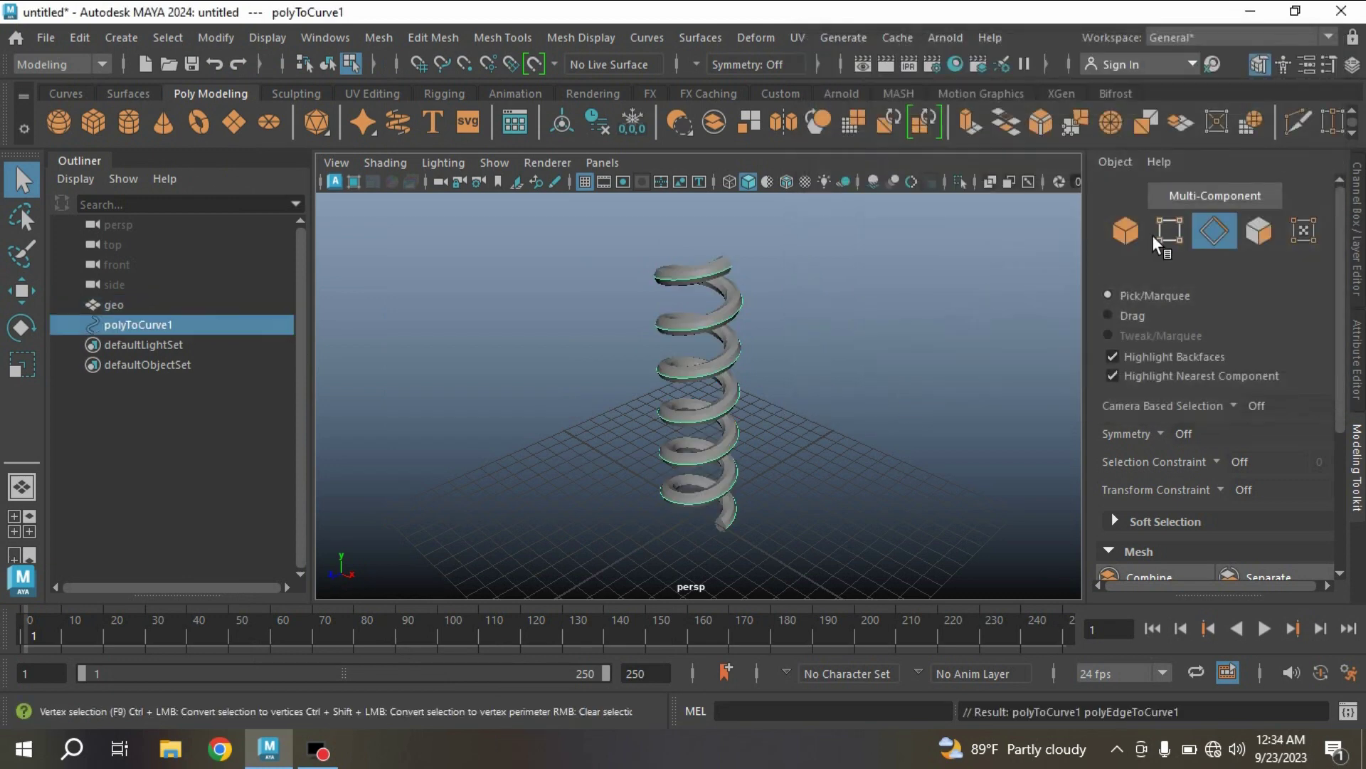
- Scale the new curve to 0.8 in X and Z, keeping Scale Y at 1, so it sits inside the coil
click(1357, 235)
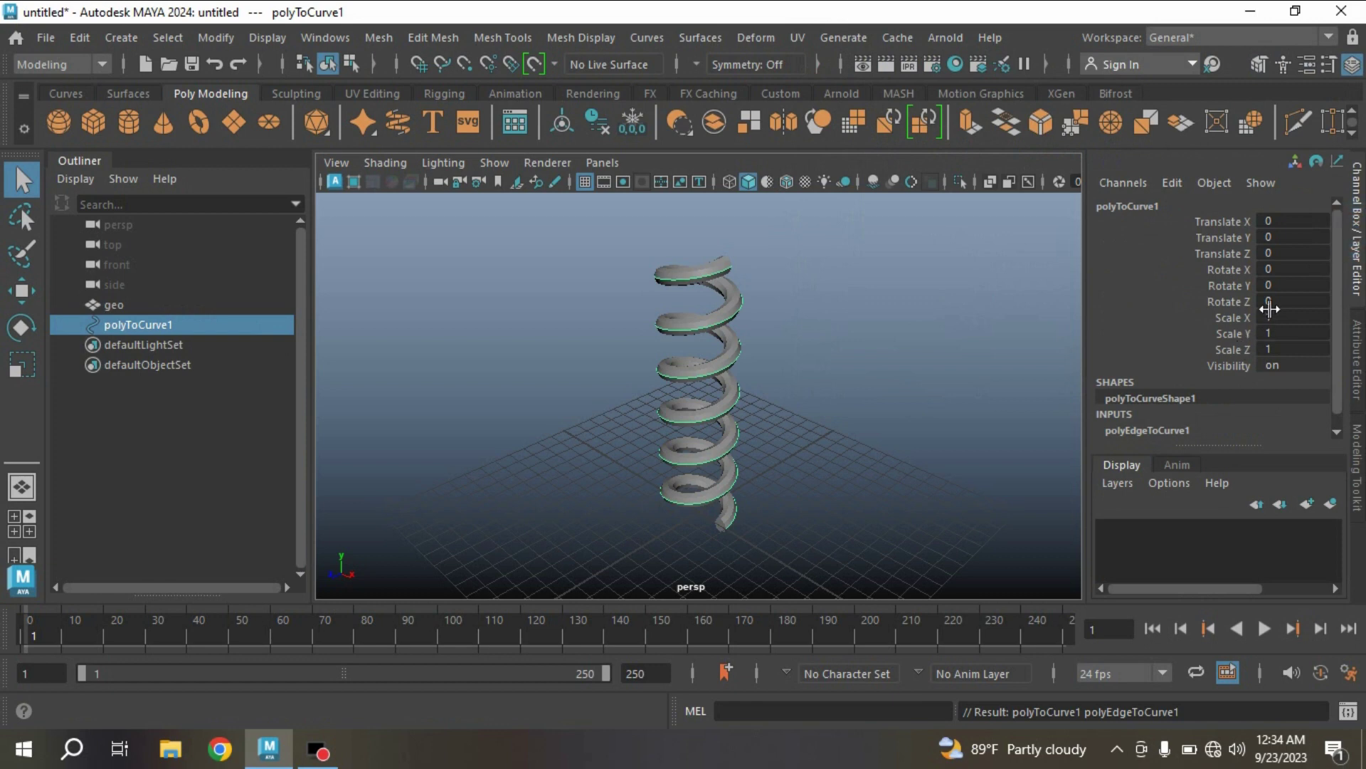
drag(1273, 317, 1273, 346)
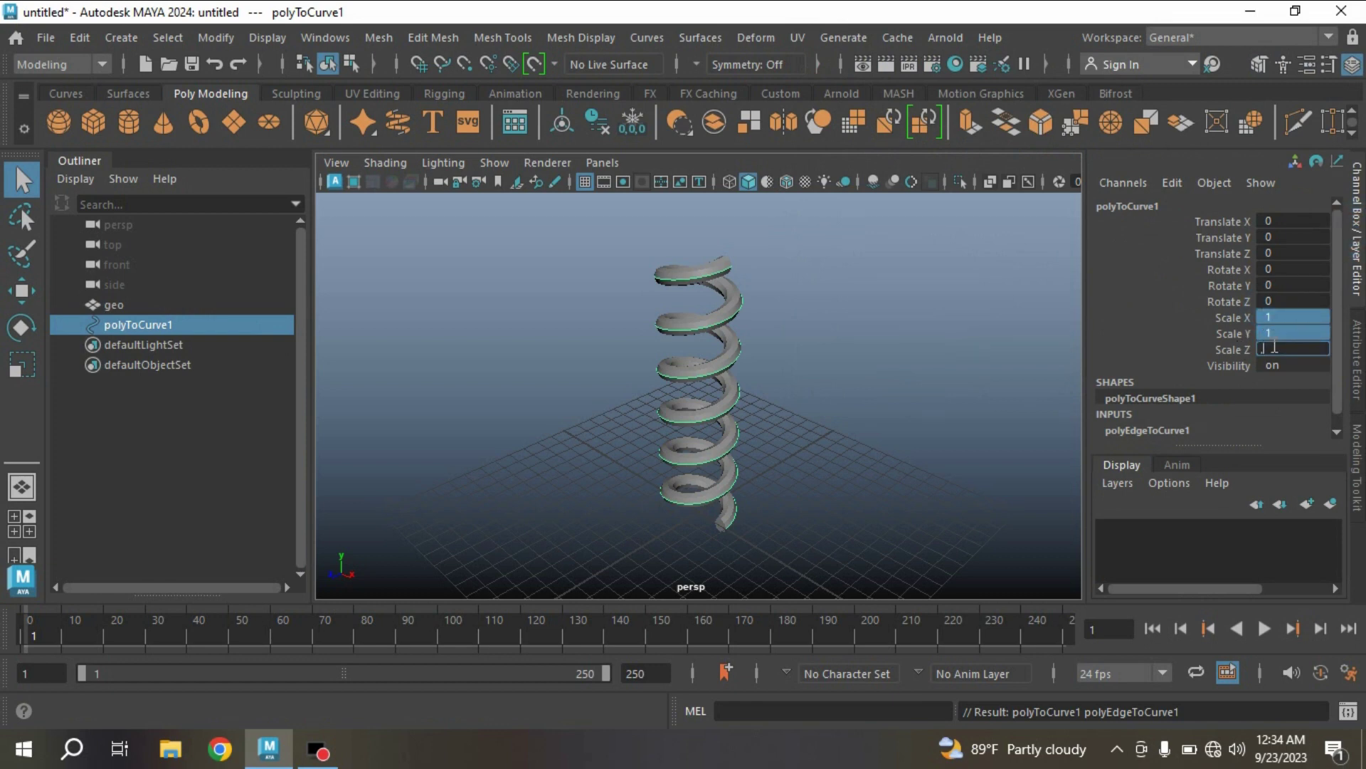
text(.8)
key(Return)
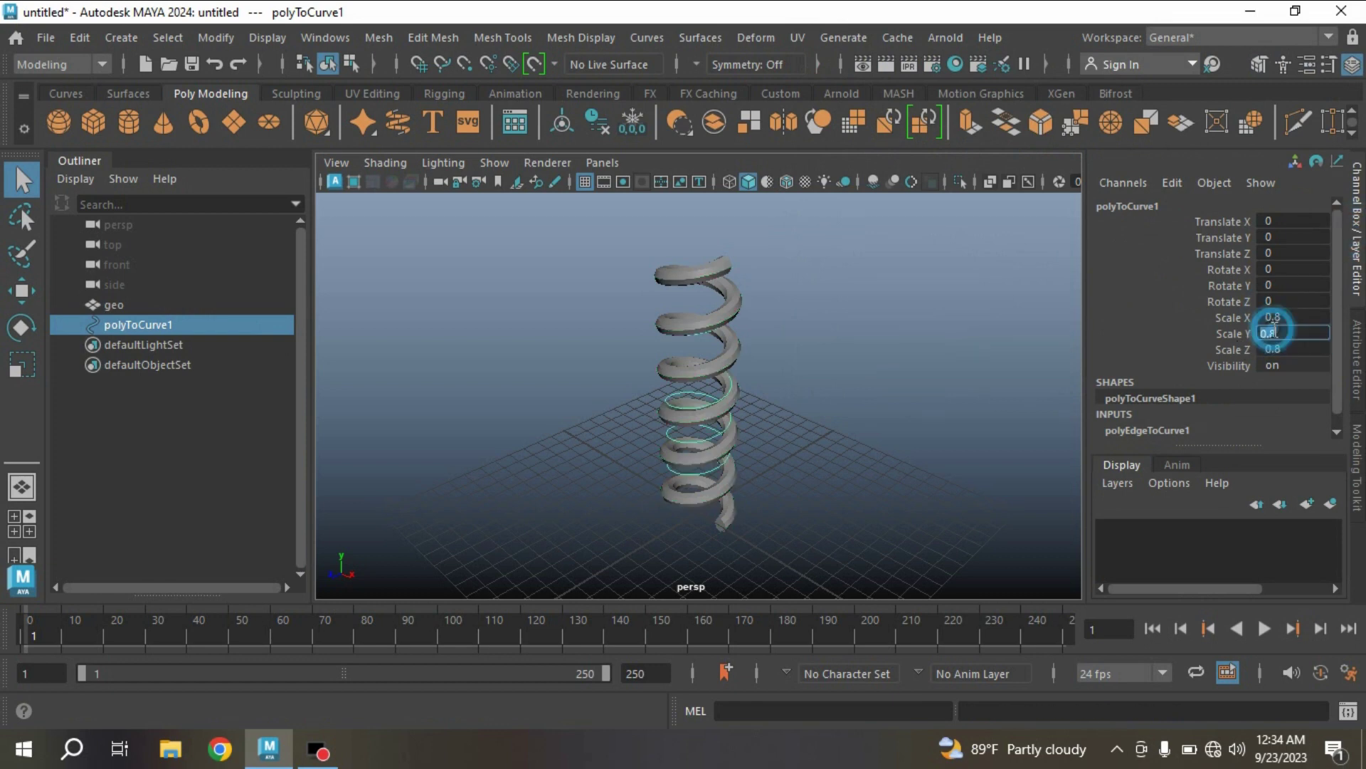
click(1274, 332)
key(Return)
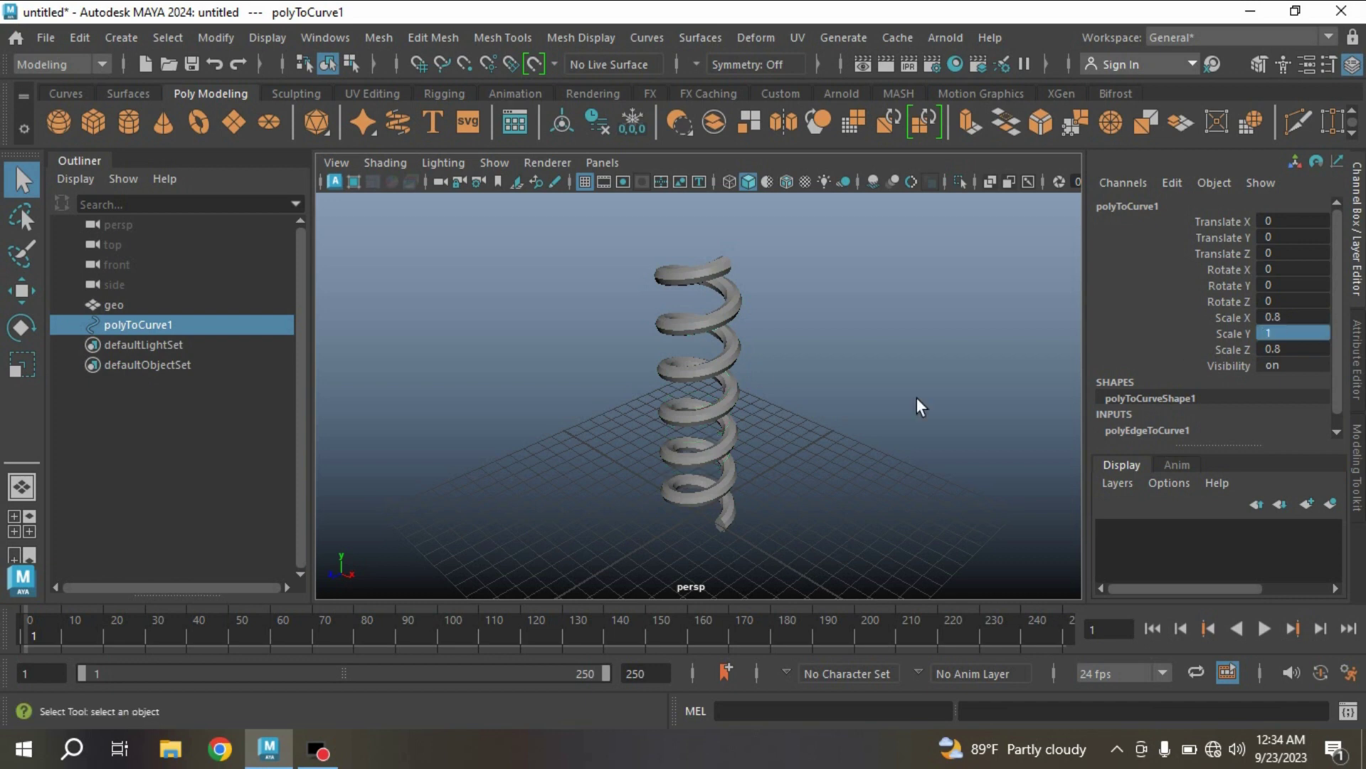
- Rename the converted curve as curve and clean it up by deleting its history and freezing its transformations
double_click(178, 323)
text(d)
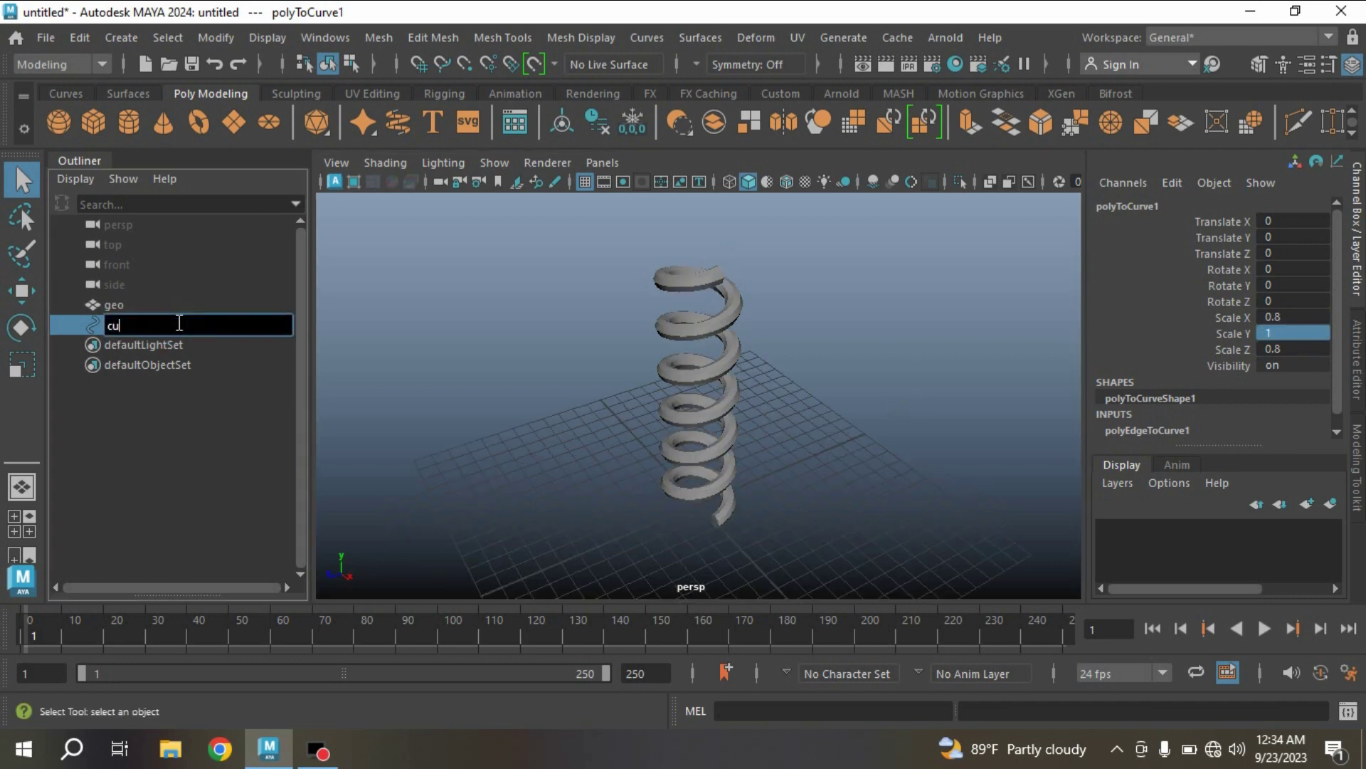
text(urve)
key(Return)
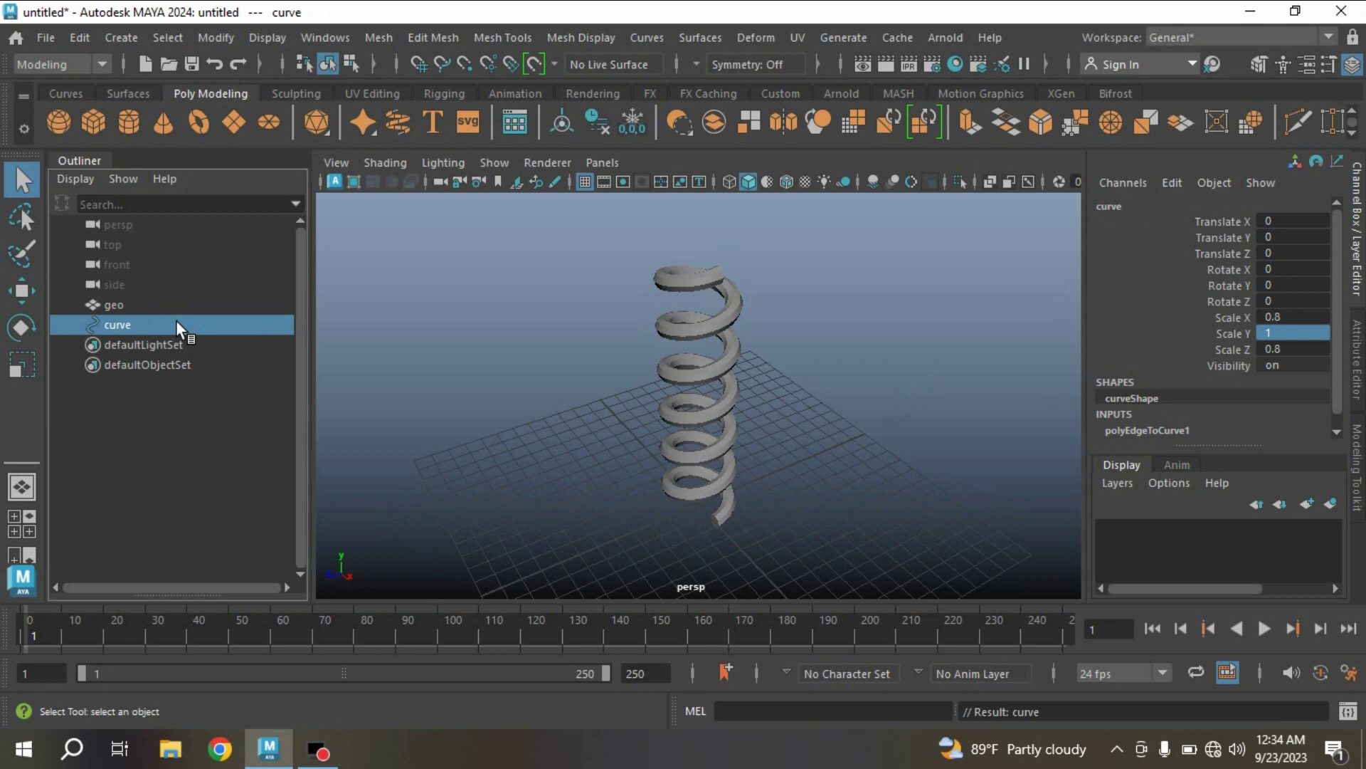
click(598, 118)
click(629, 120)
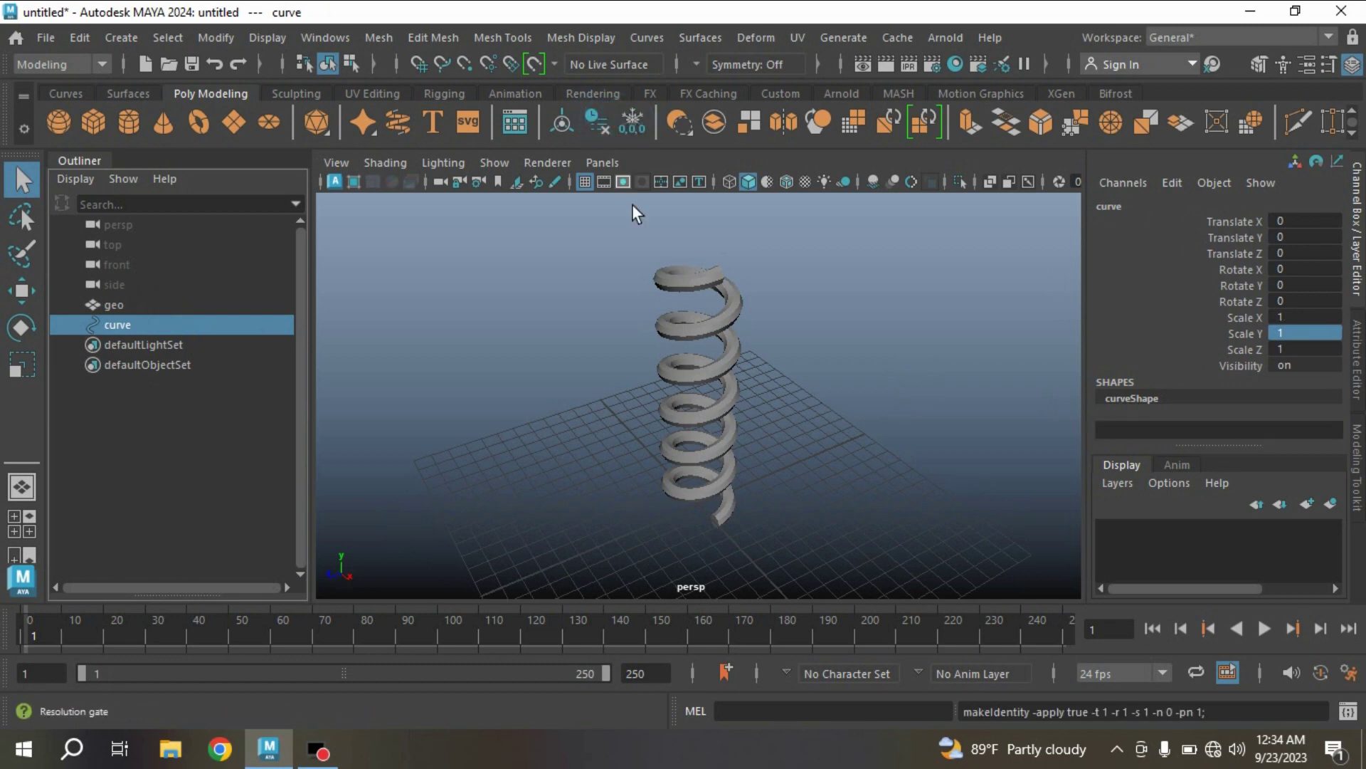
- Apply a Wire deformer with geo as the deformed shape and curve as the wire
click(419, 329)
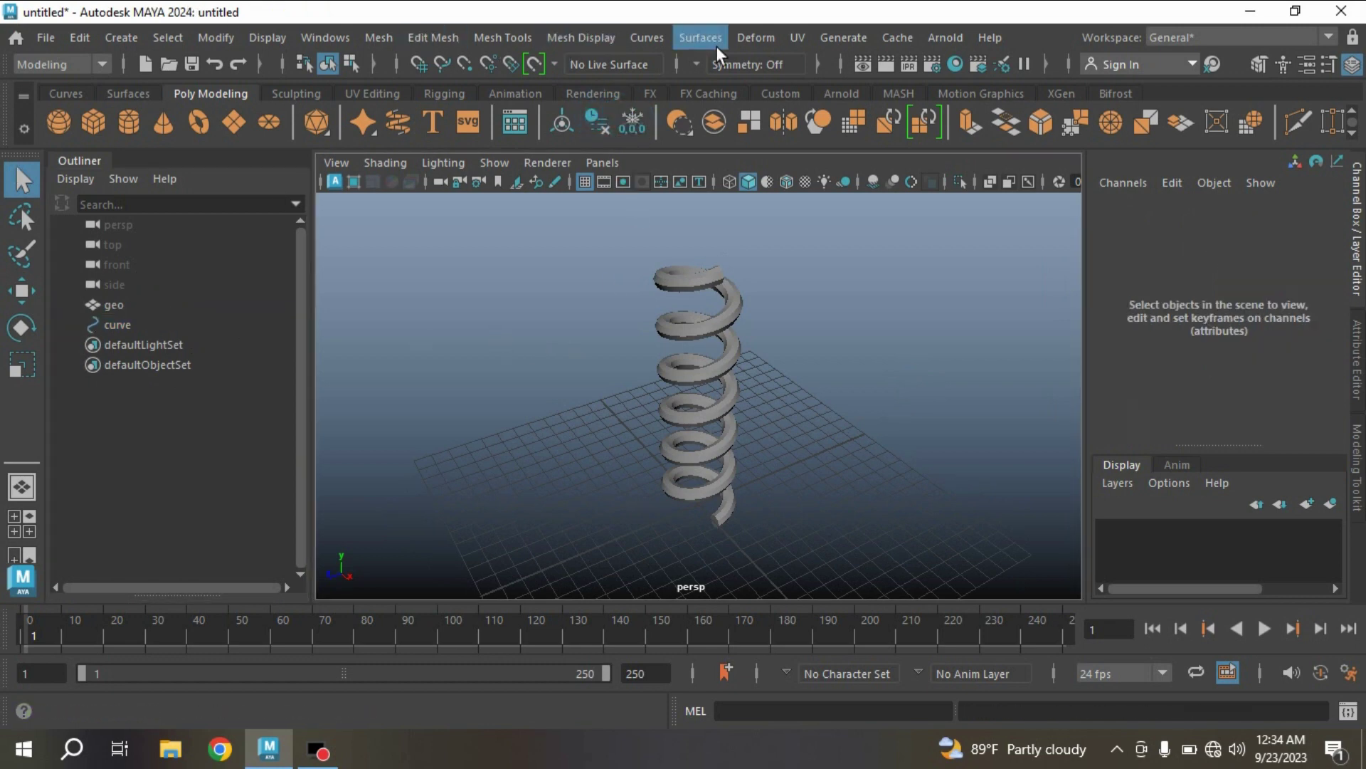
click(754, 37)
click(799, 264)
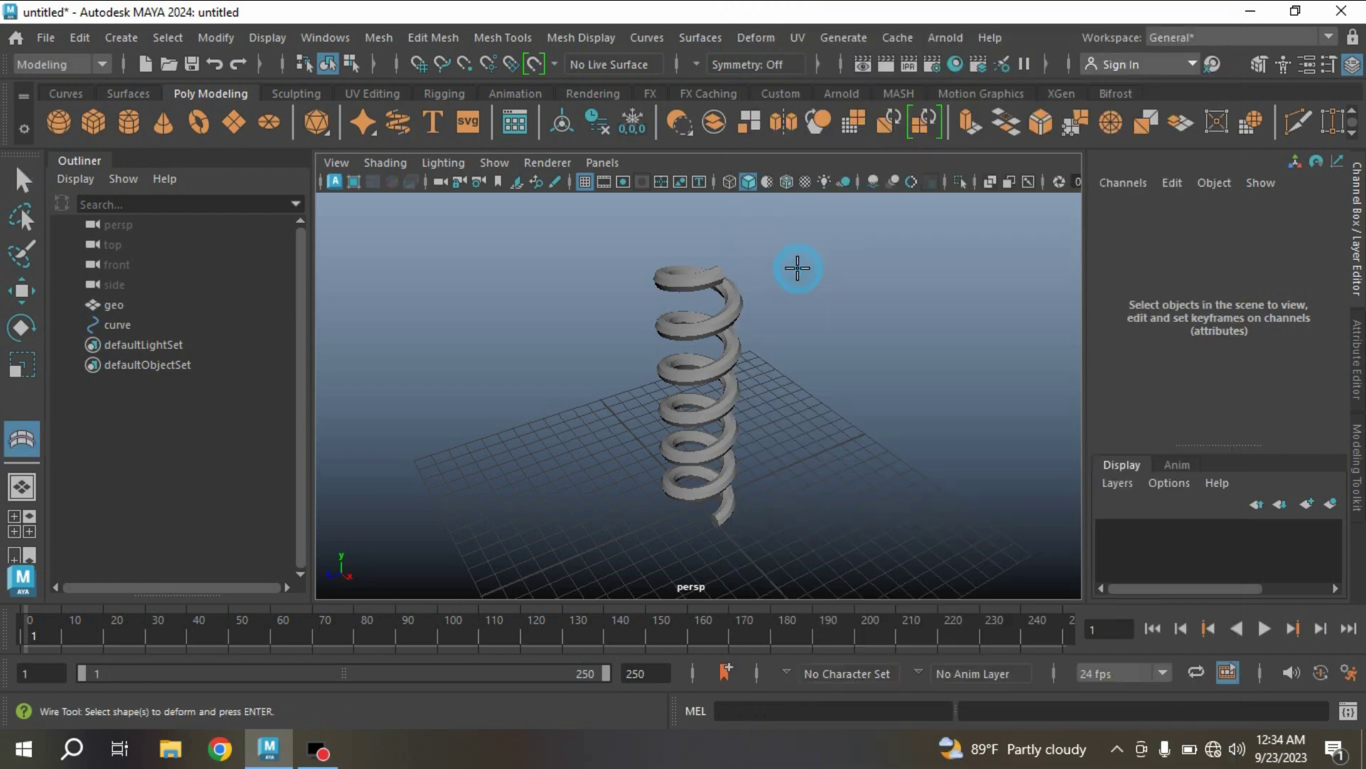
click(114, 304)
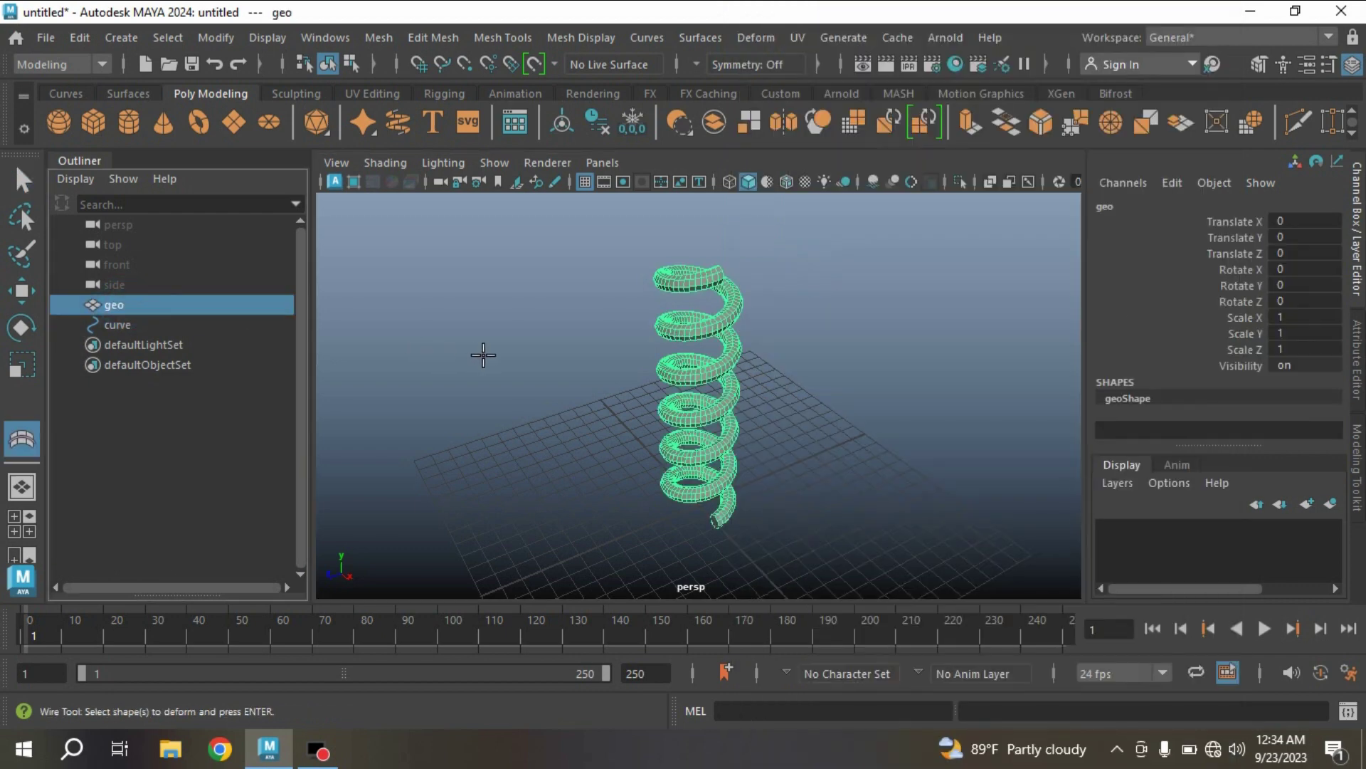
key(Return)
click(131, 324)
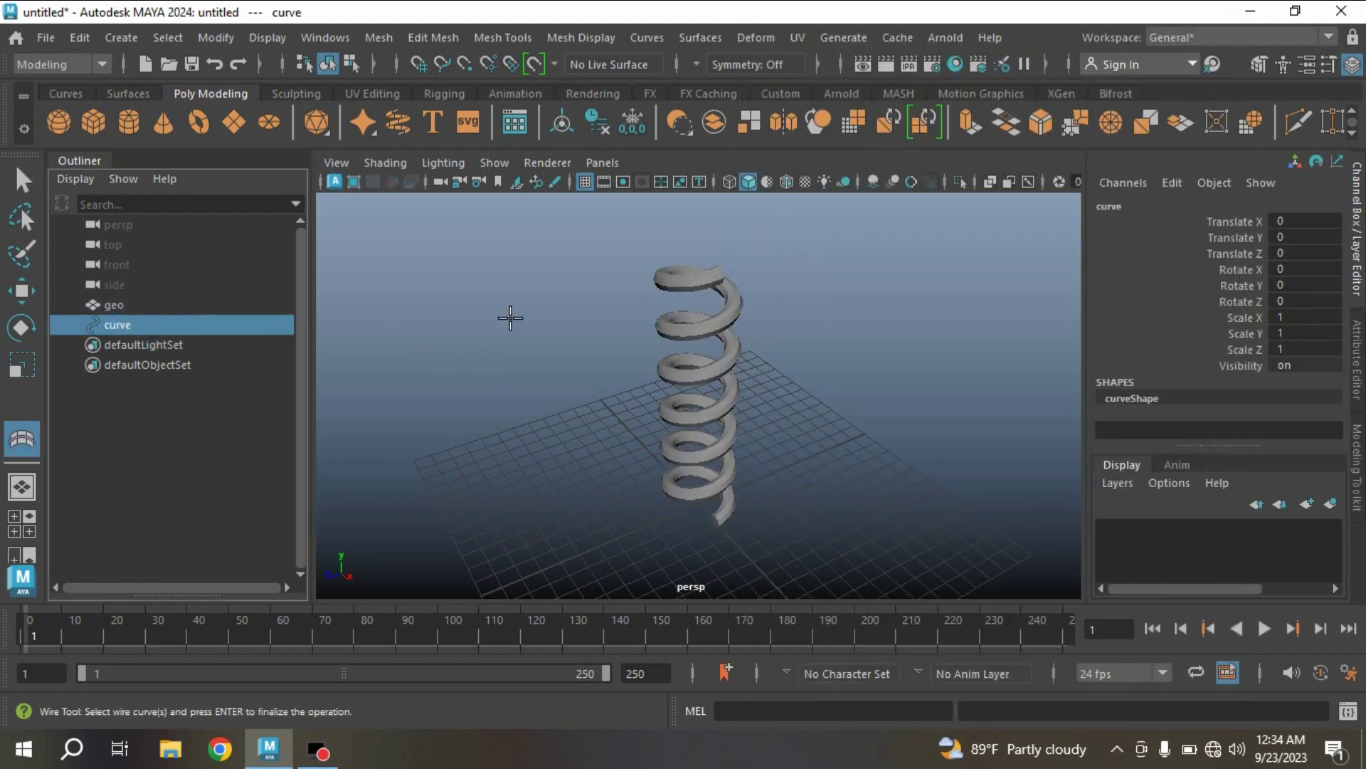
key(Return)
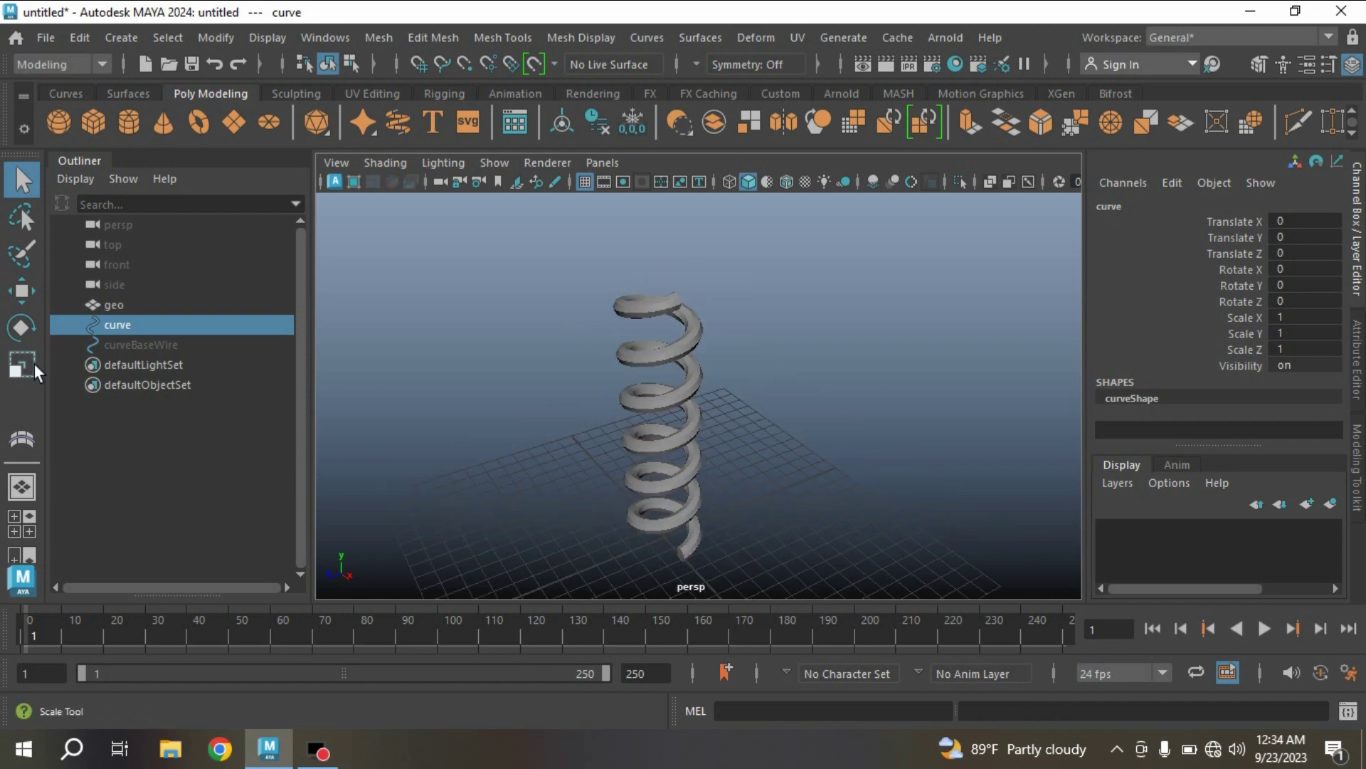
- Stretch the wire curve vertically to a Scale Y of about 1.65 to test how geo follows it
click(23, 366)
drag(653, 470, 671, 405)
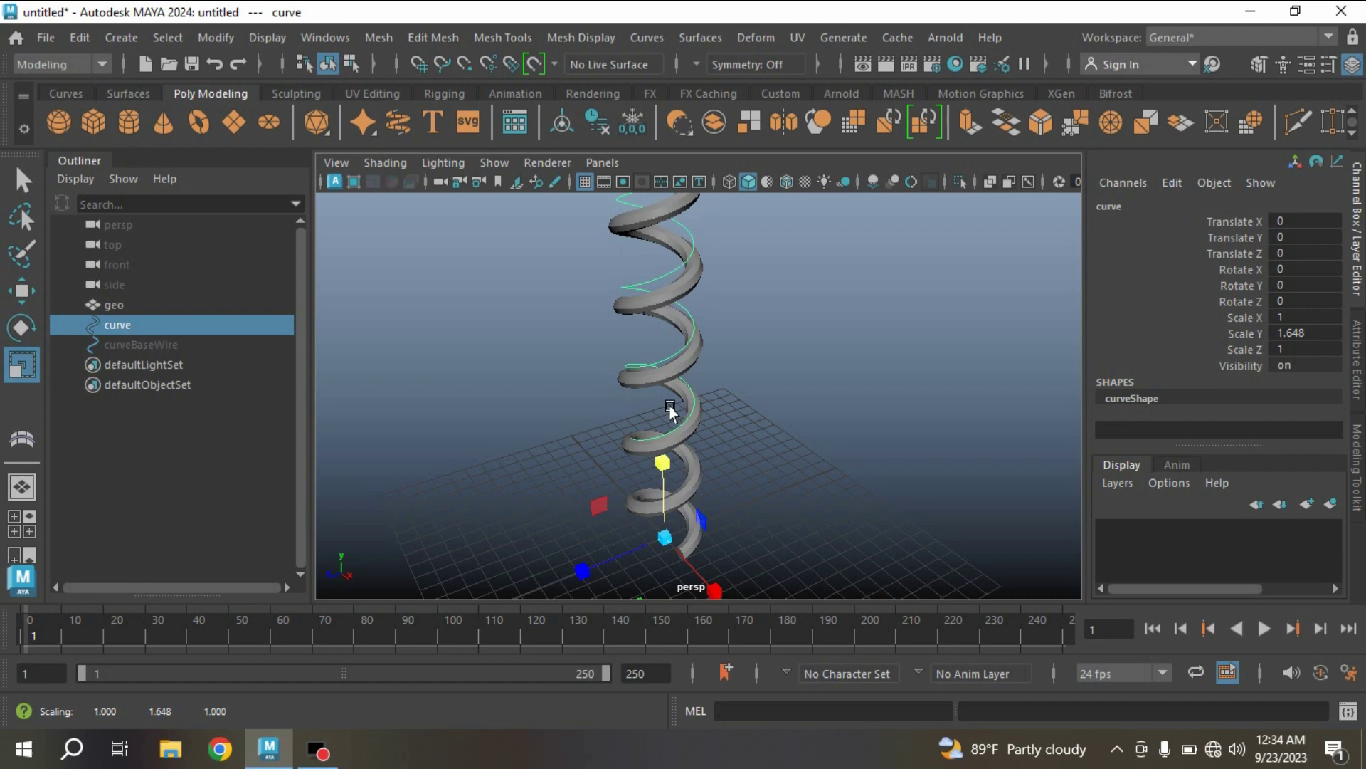
alt+drag(851, 467, 661, 473)
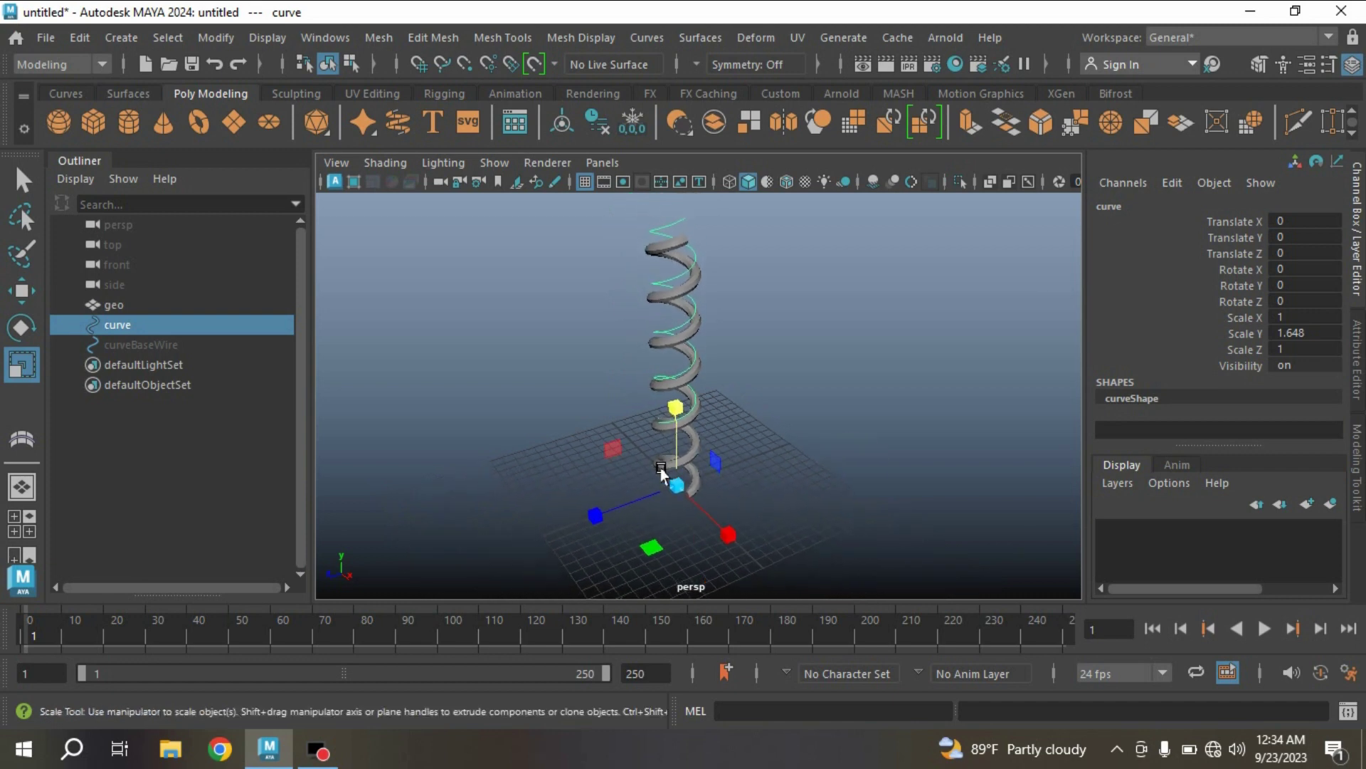
- Set the Dropoff Distance of the wire1 deformer on geo to 3
click(114, 304)
drag(1341, 320, 1341, 419)
click(1216, 397)
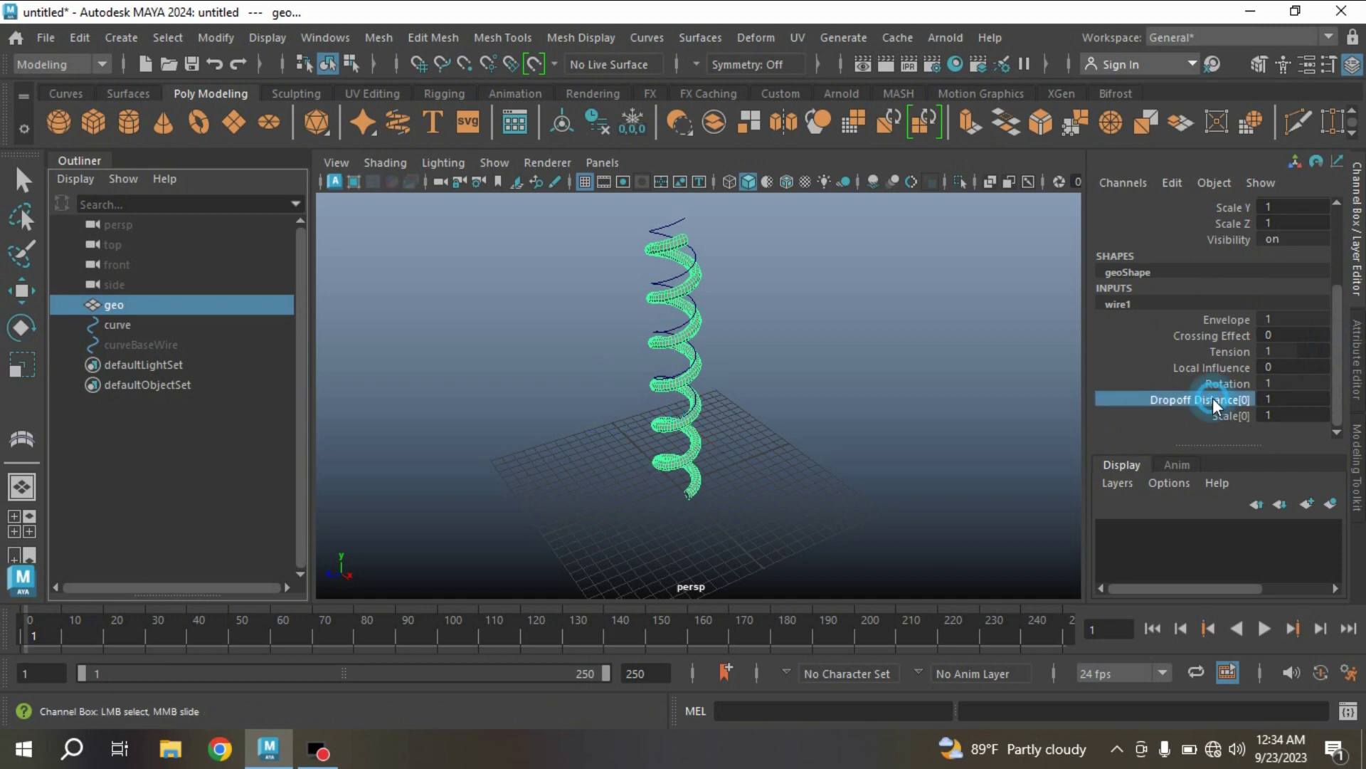
middle_drag(1001, 397, 1020, 394)
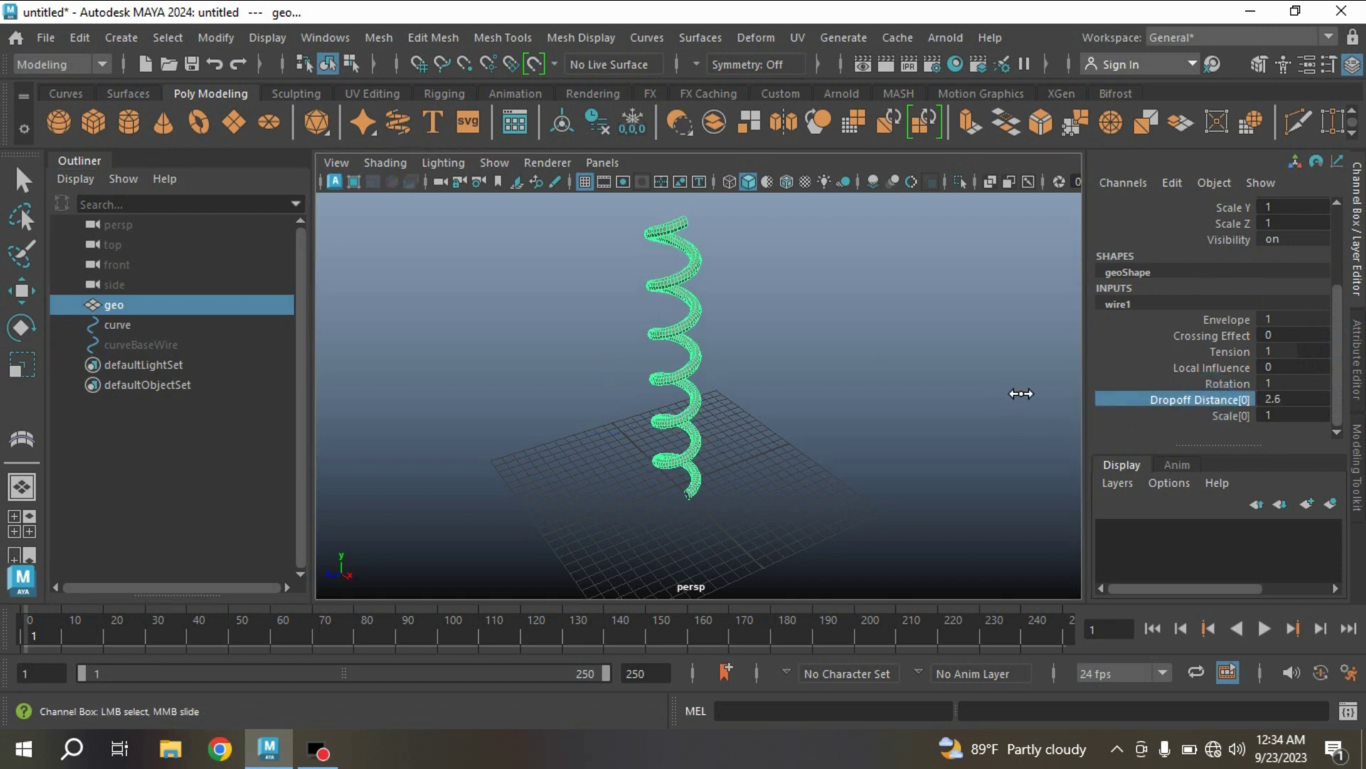
double_click(1281, 402)
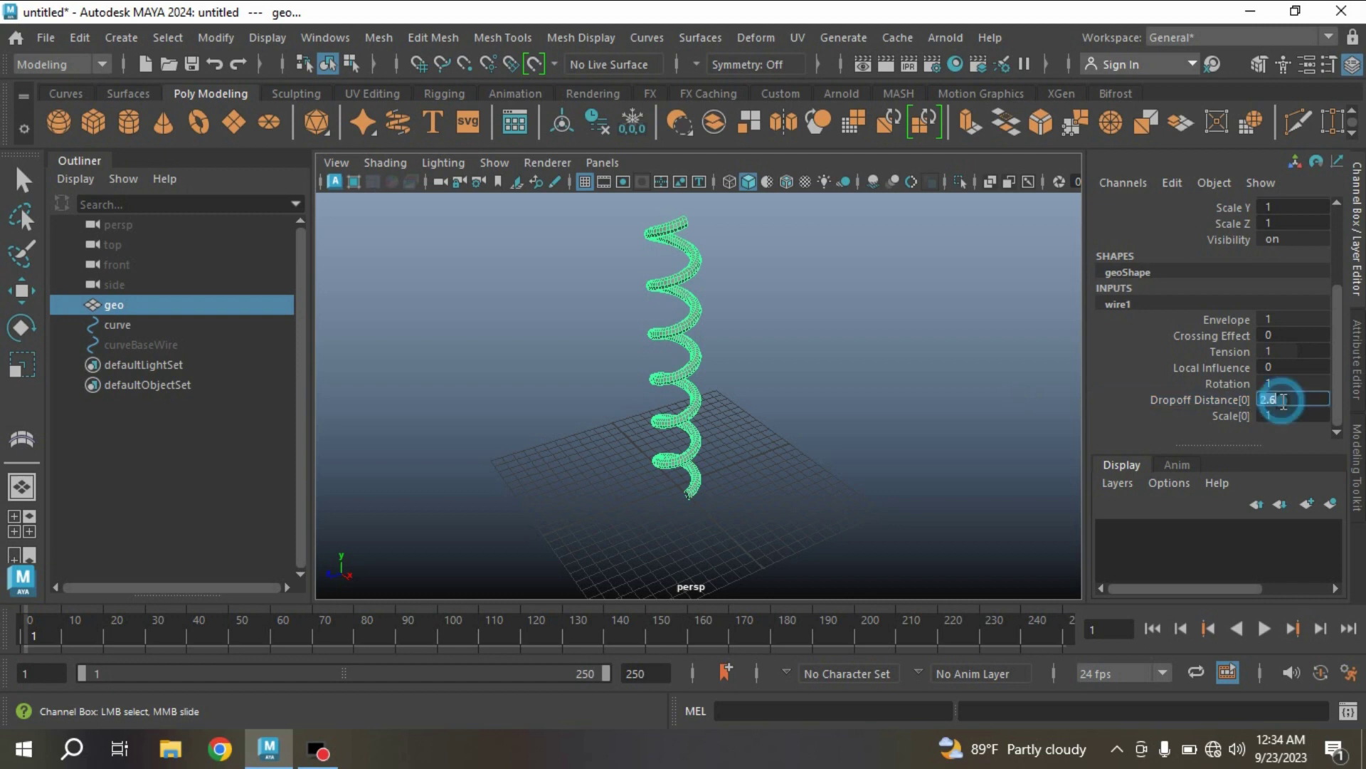
key(Return)
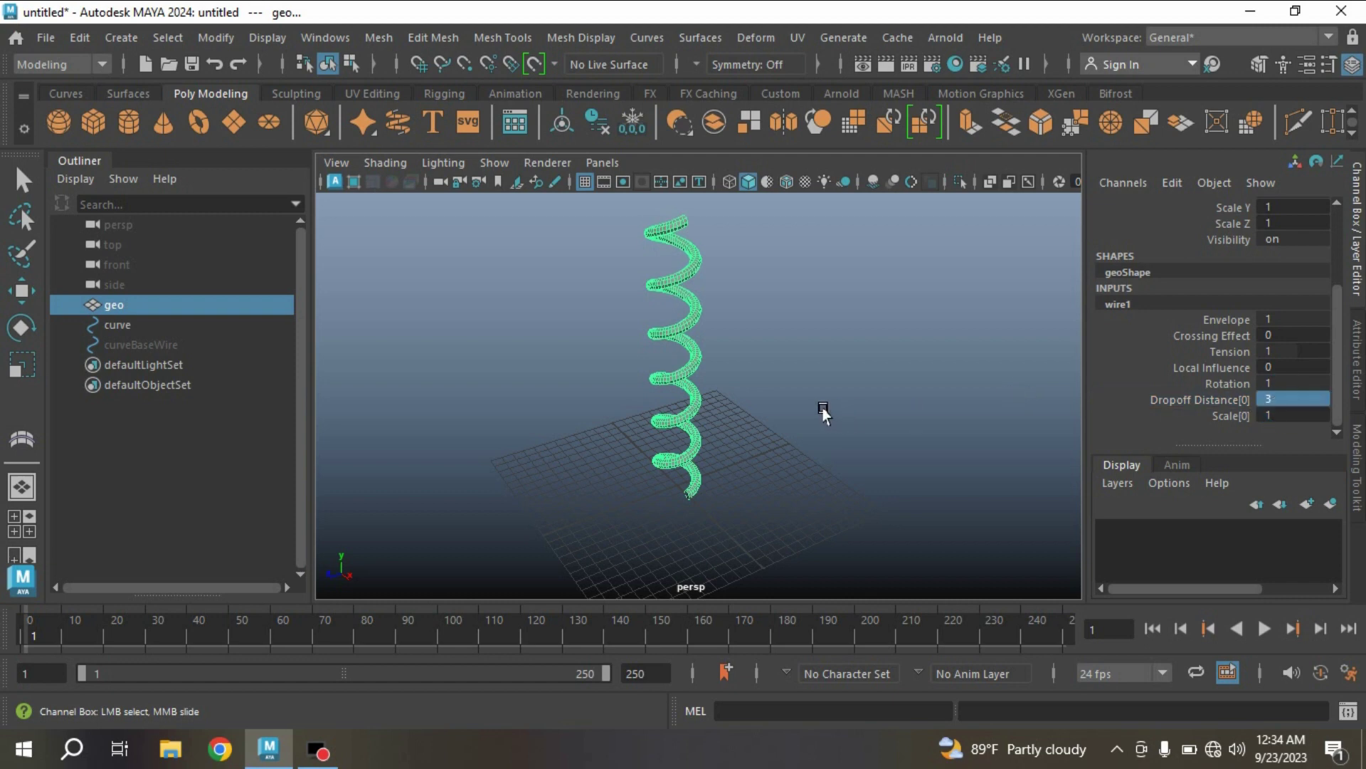
- Reset the wire curve's Scale Y to 1 and hide geo
click(112, 324)
key(r)
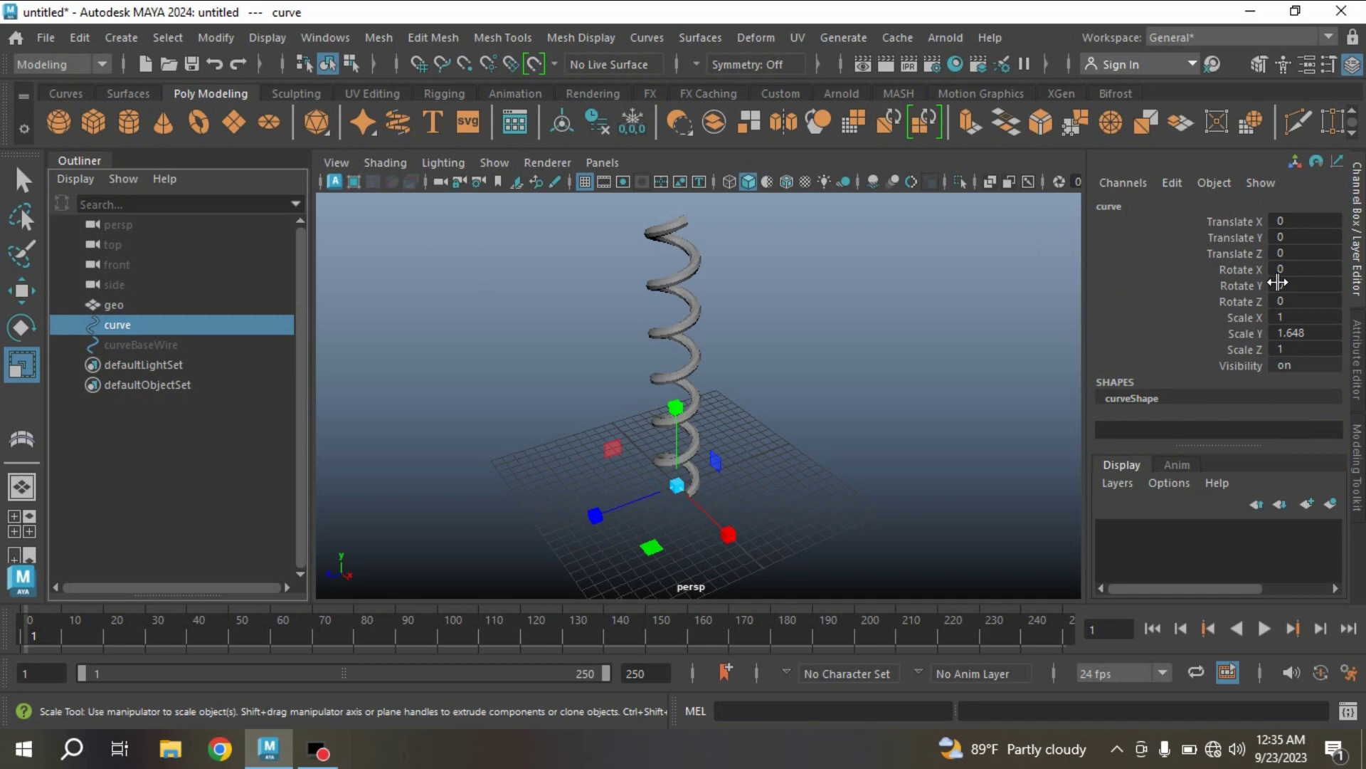
double_click(1304, 332)
key(Return)
click(107, 305)
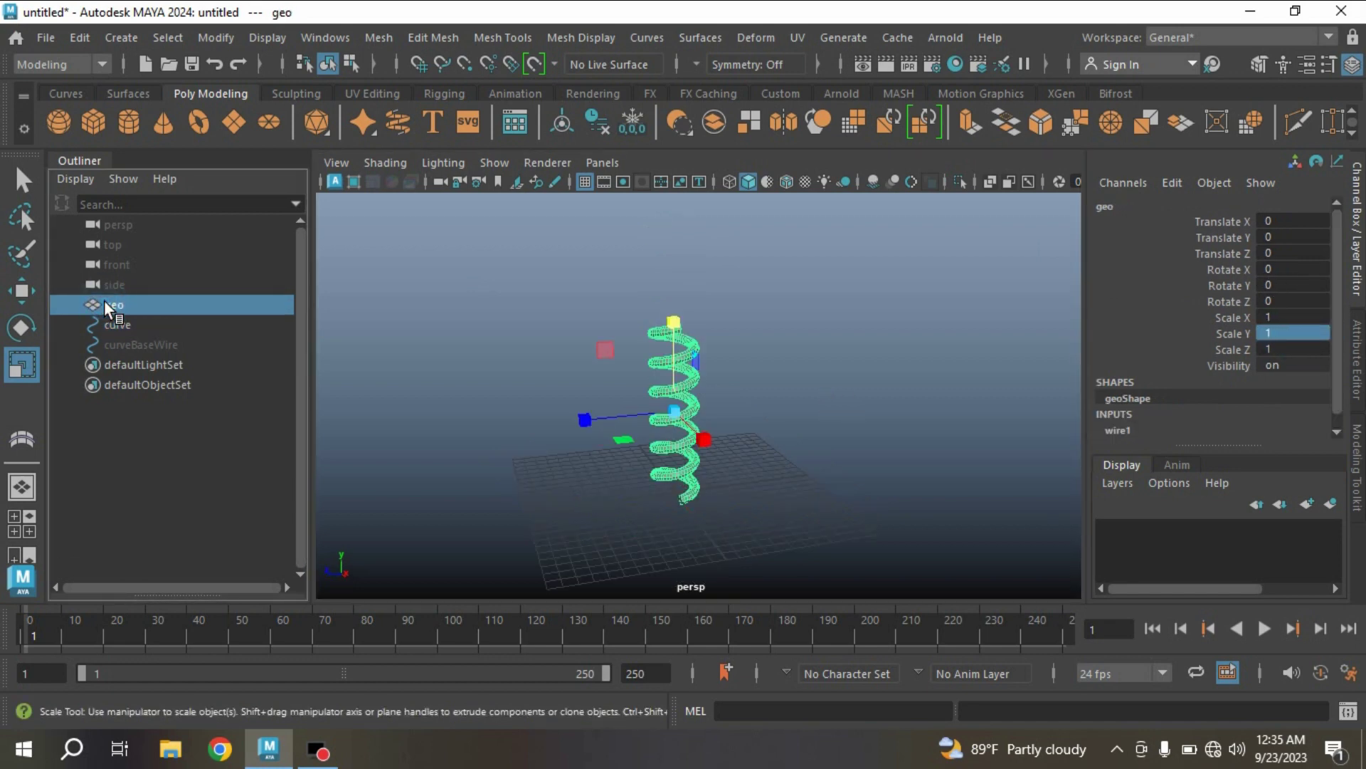
key(ctrl+h)
- Apply a Lattice deformer to curve and set the lattice's T Divisions to 3
click(105, 321)
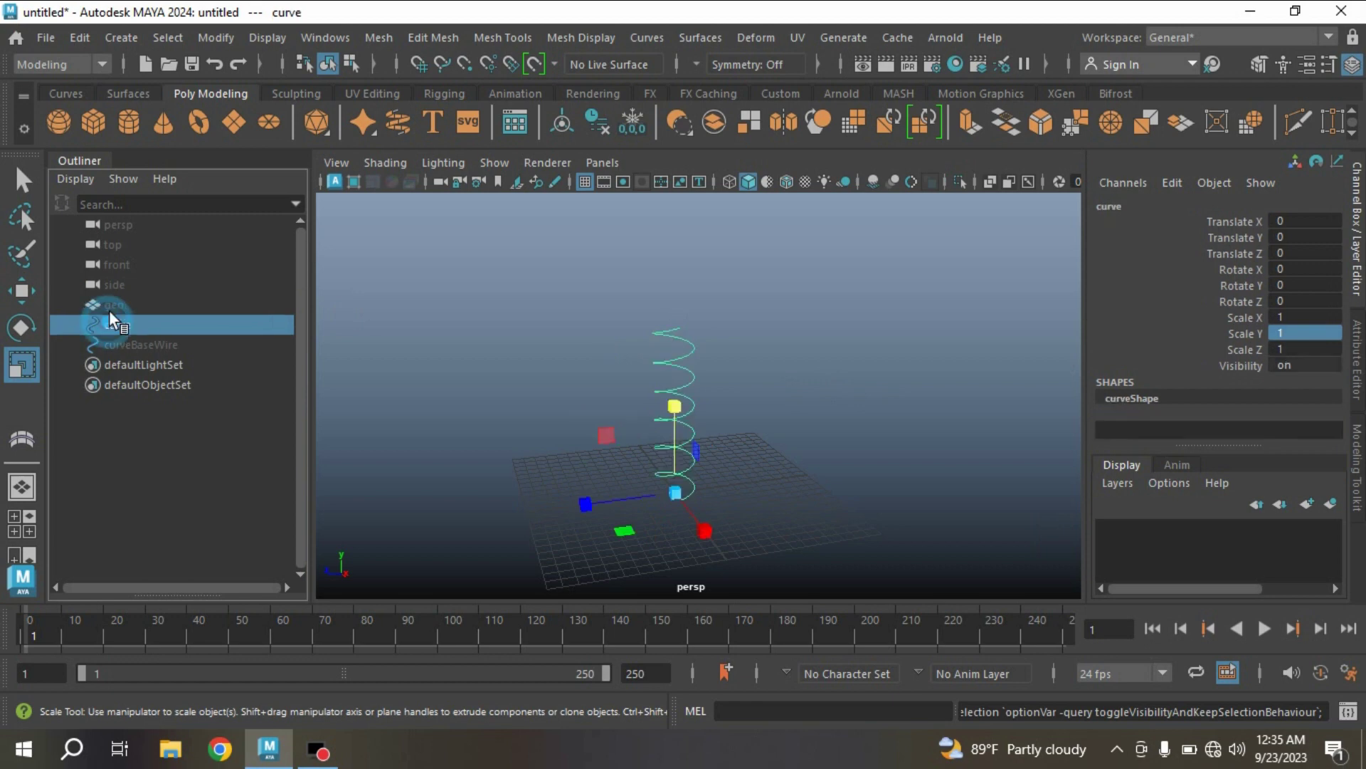
click(756, 39)
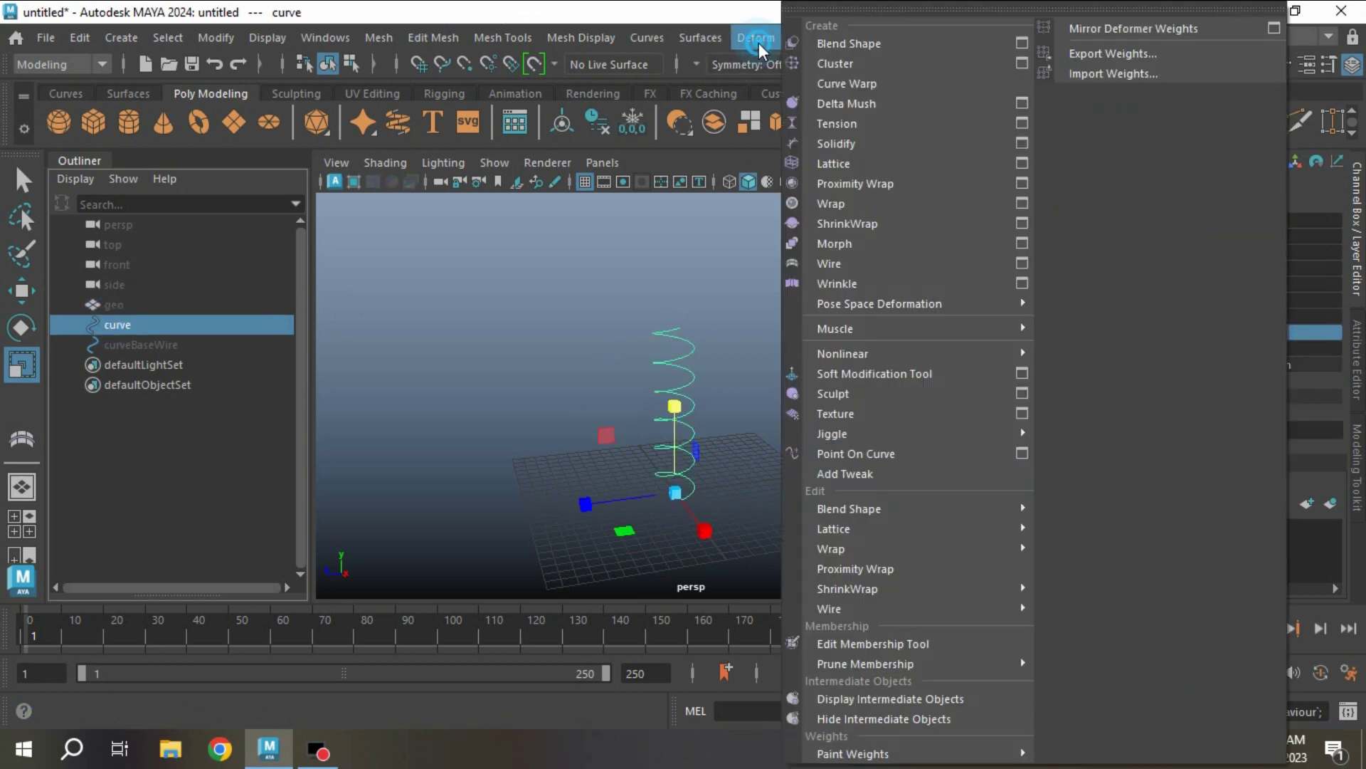
click(840, 164)
scroll(1328, 322, down, 2)
double_click(1266, 367)
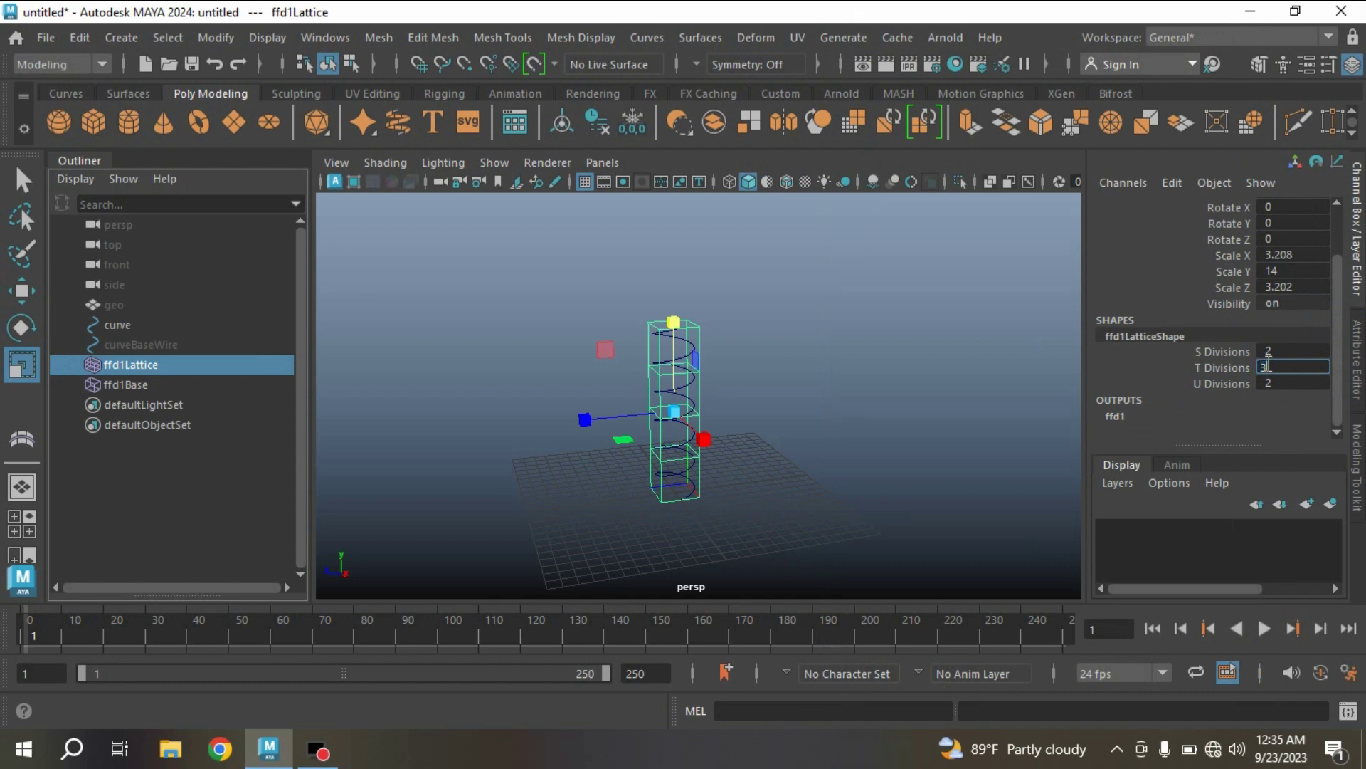
text(3)
key(Return)
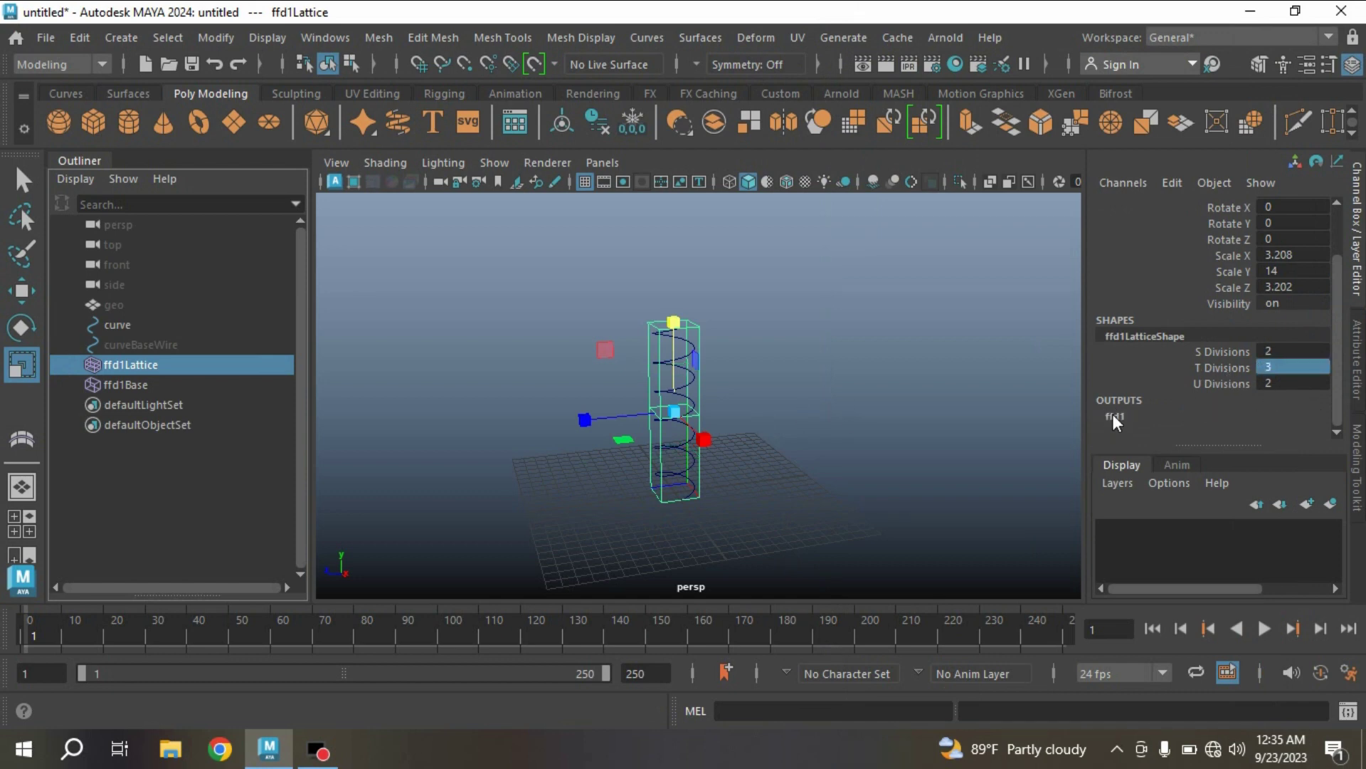
- Open the ffd1 deformer's Local Influence S, T and U values for editing
click(1114, 417)
click(1336, 356)
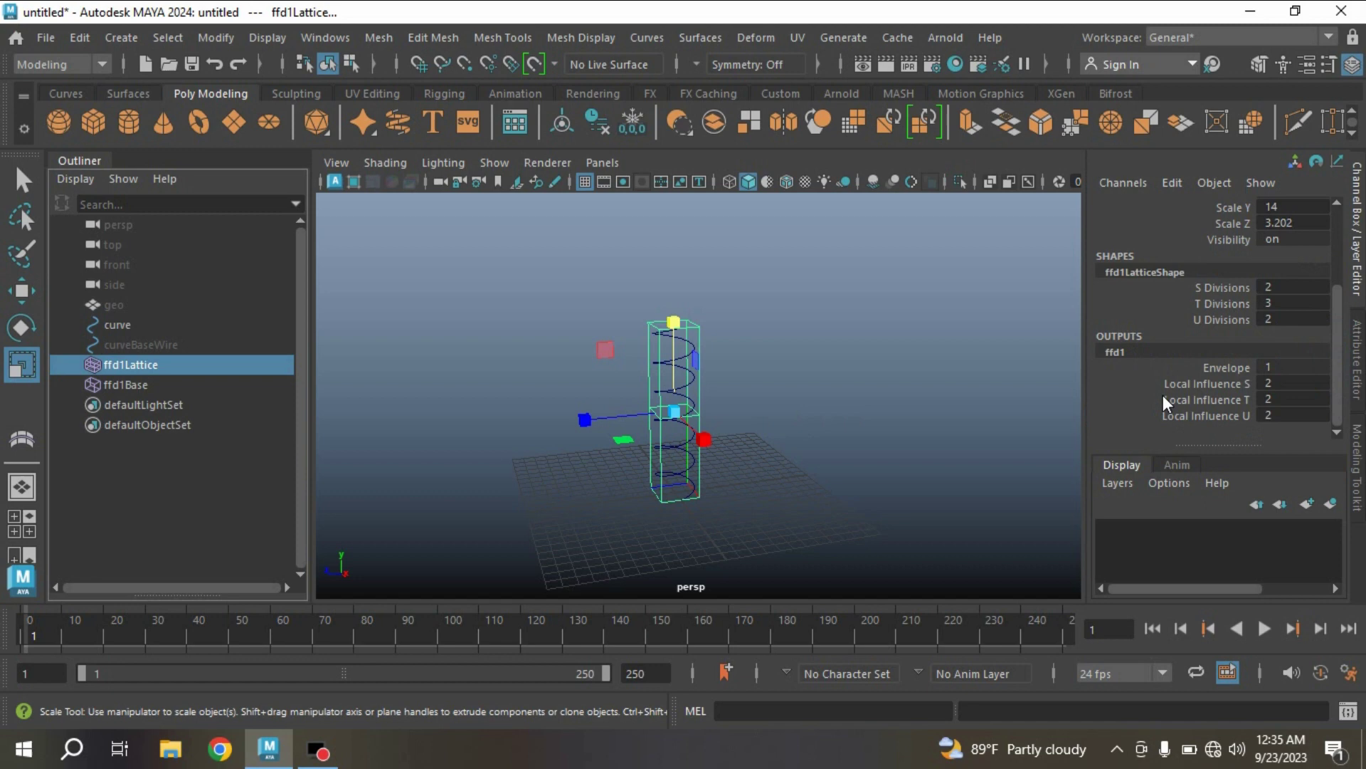
drag(1270, 387, 1271, 414)
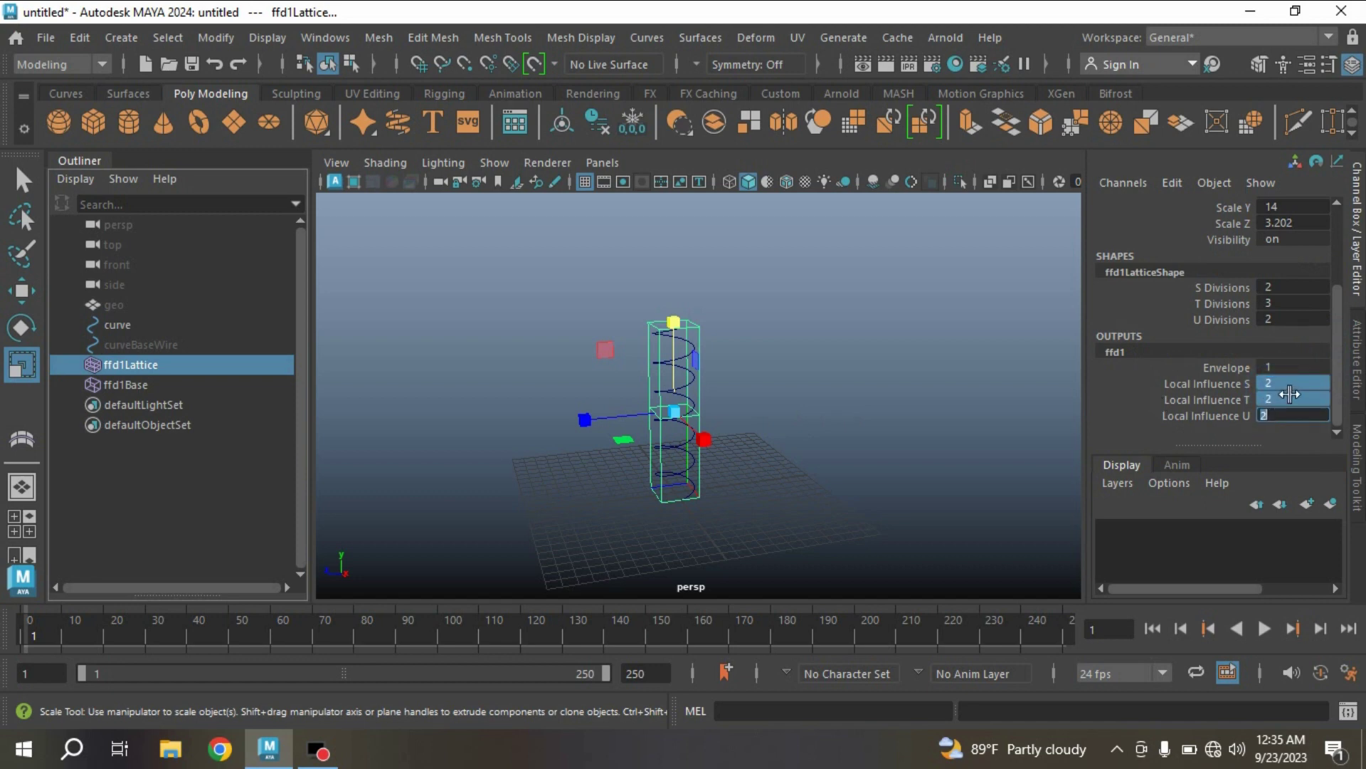
- In the front view, create a single joint at the origin, centred at the base of the lattice
click(685, 387)
key(space)
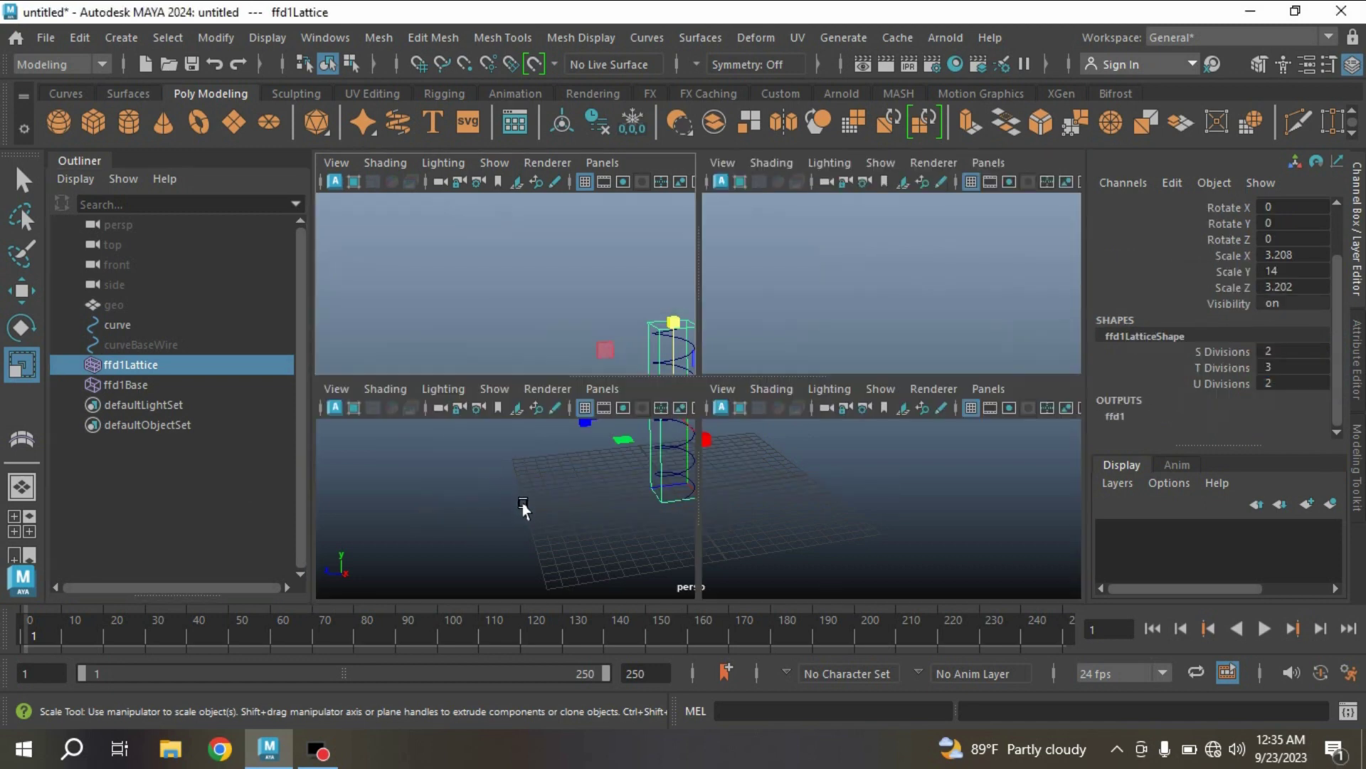
key(space)
key(f)
click(100, 64)
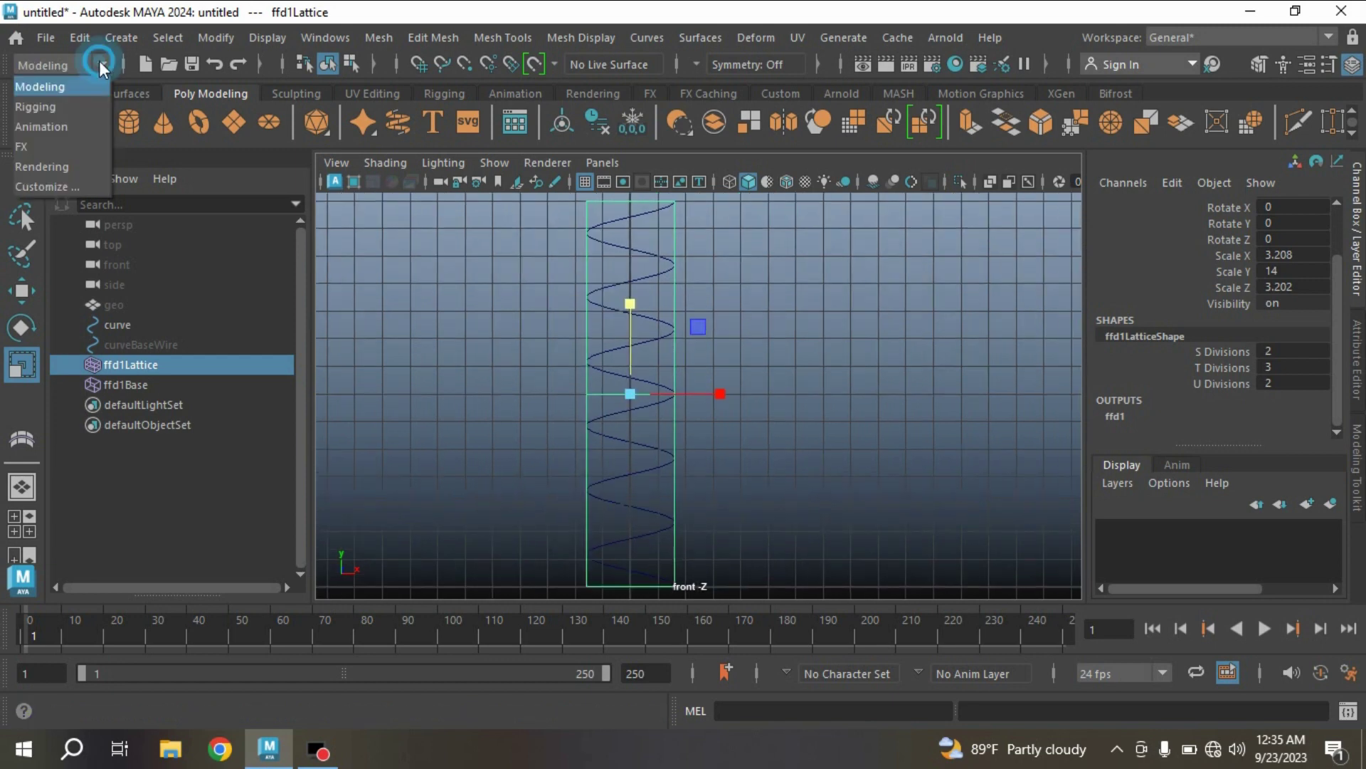
click(90, 107)
click(388, 37)
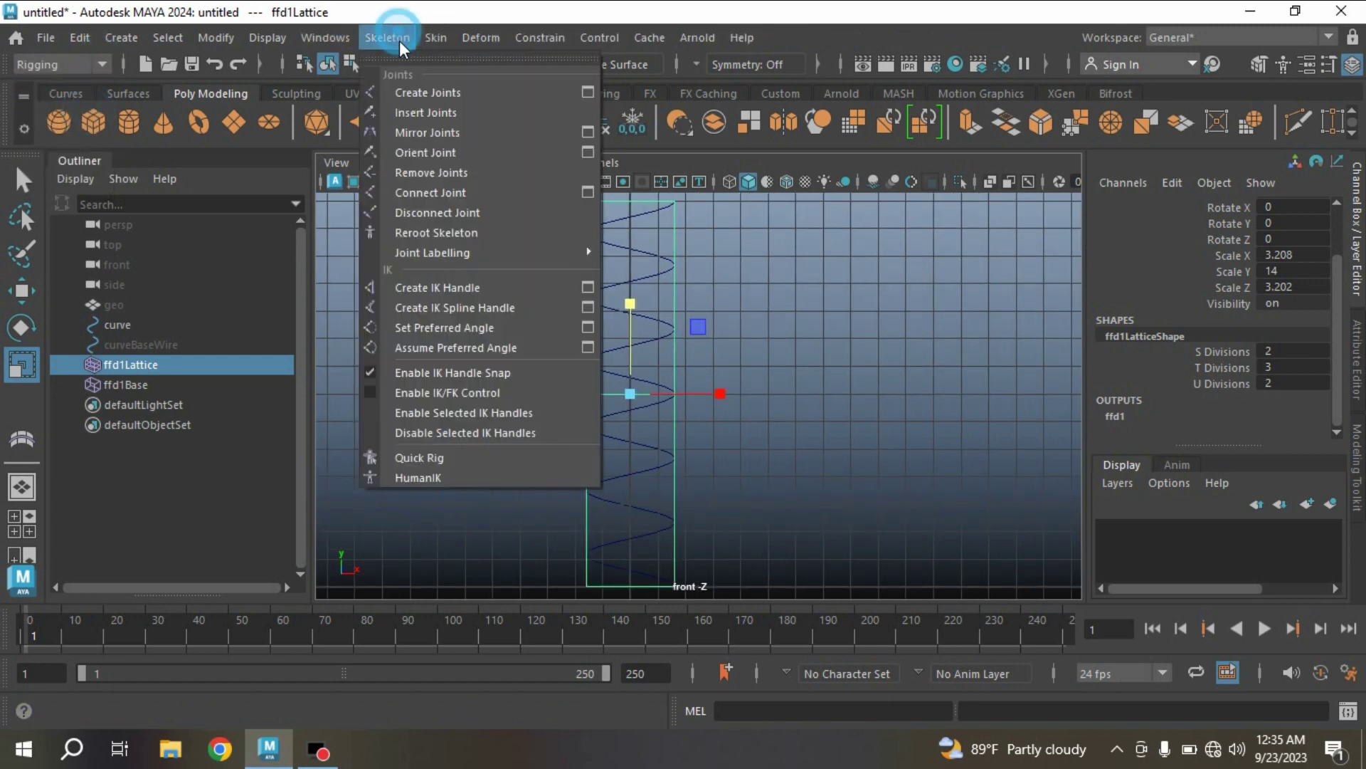
click(420, 92)
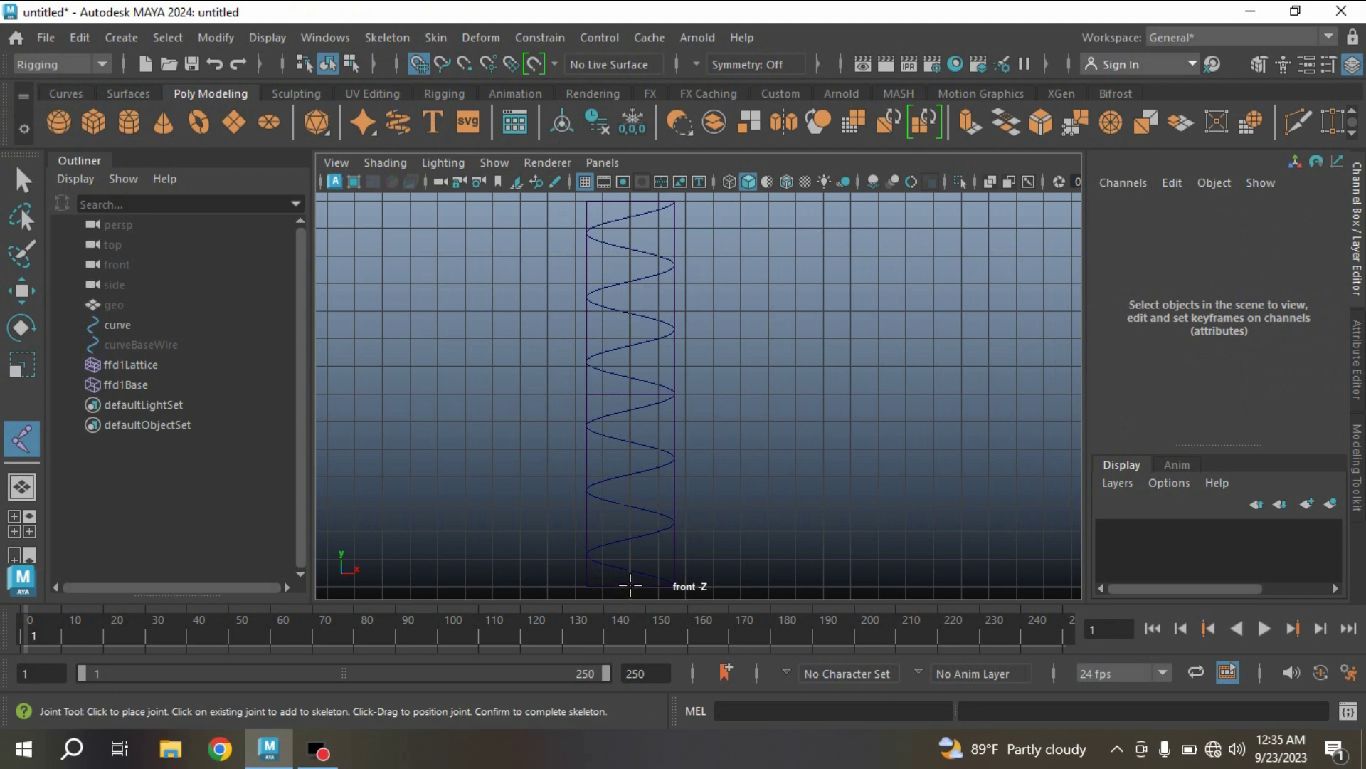
click(630, 585)
key(r)
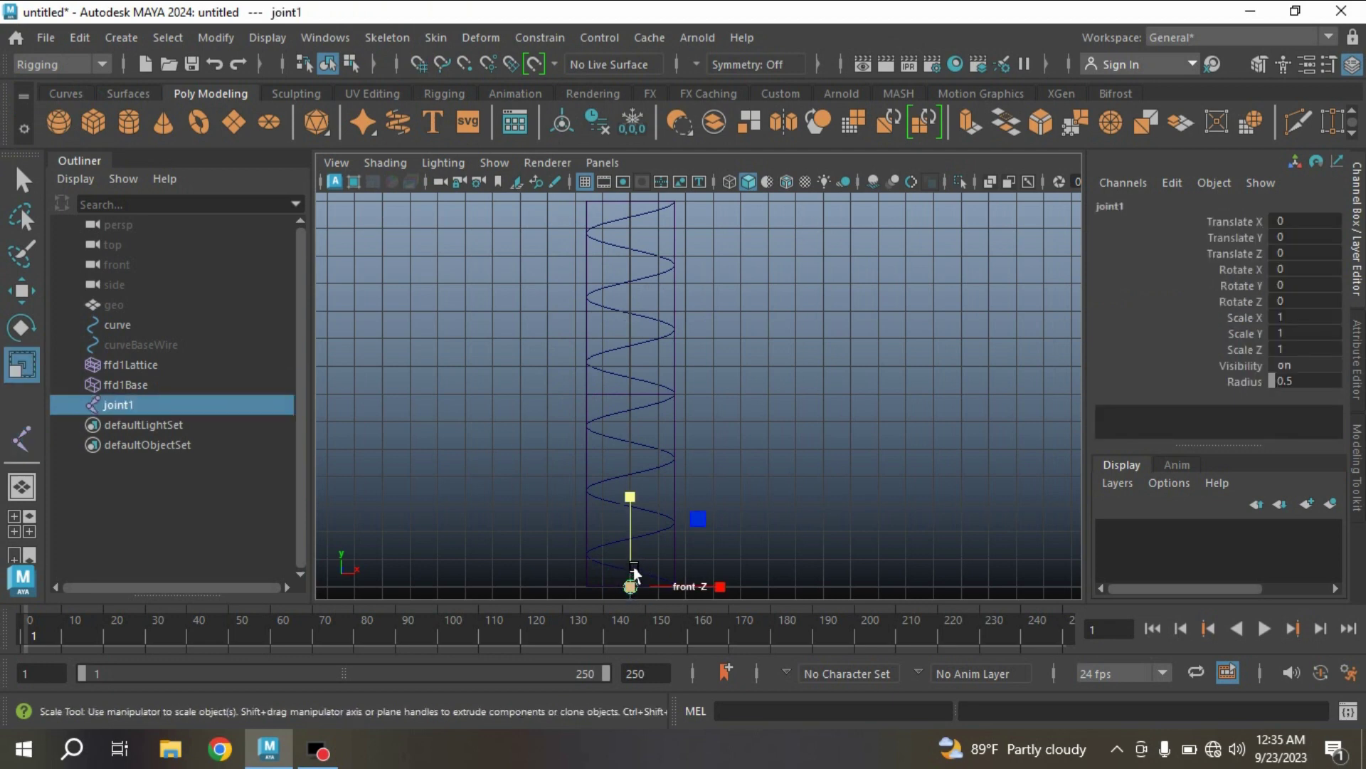
- Duplicate the joint twice and rename the three joints up, low and mid
key(ctrl+d)
key(ctrl+d)
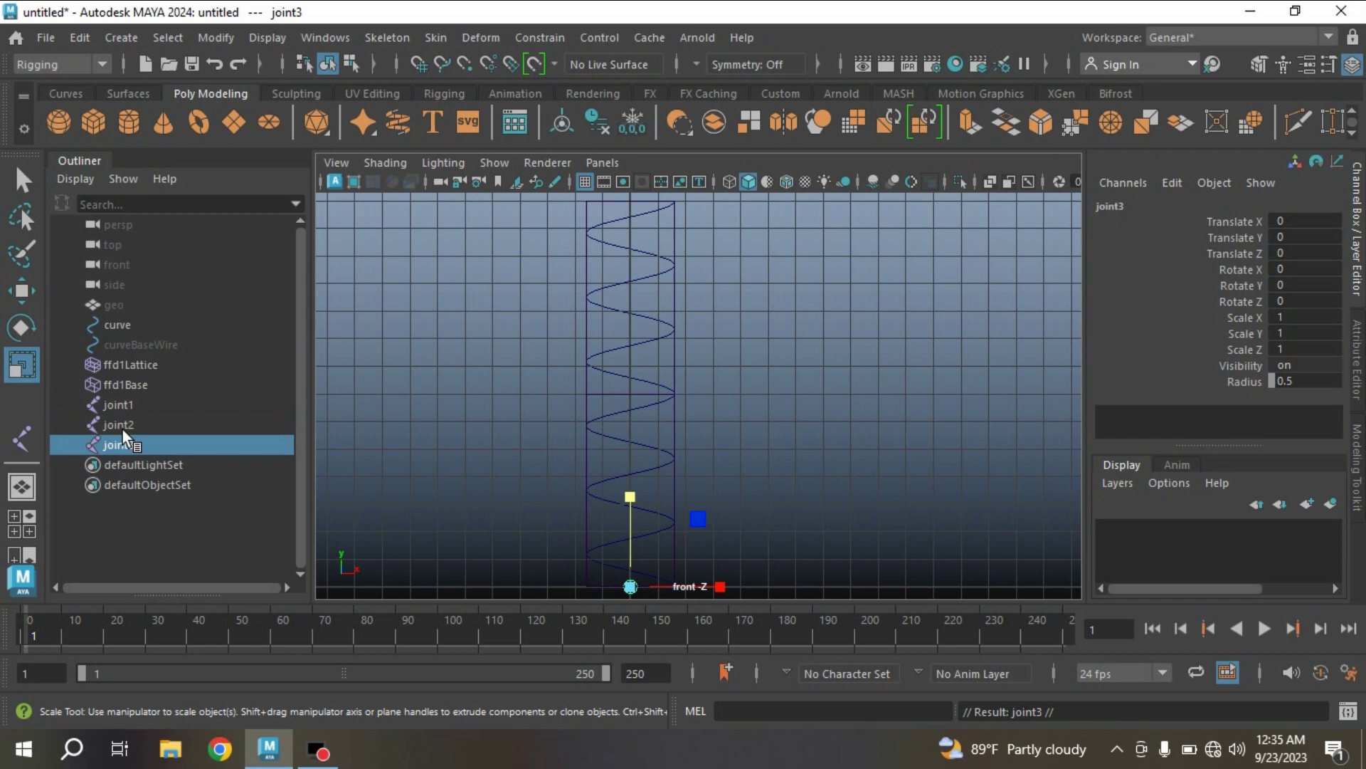
double_click(123, 402)
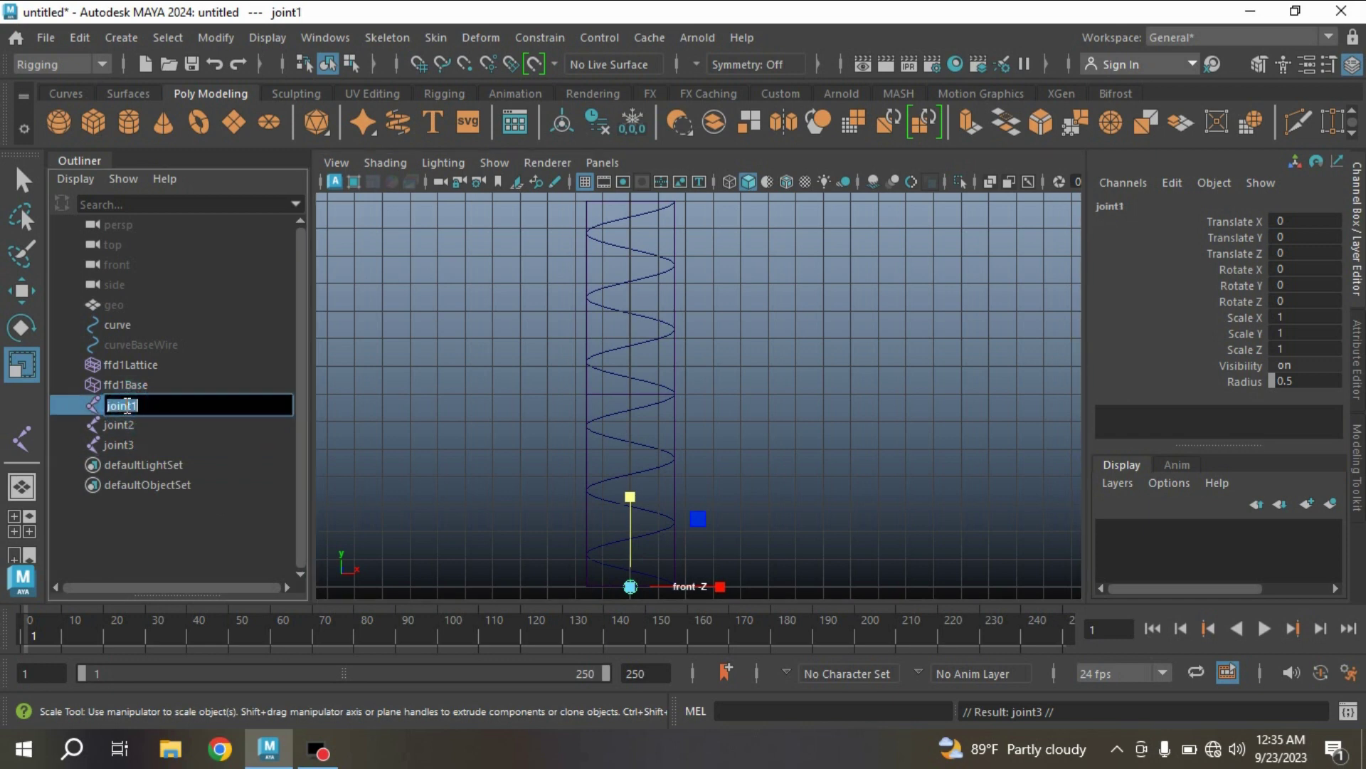
text(up)
key(Return)
double_click(118, 424)
text(low)
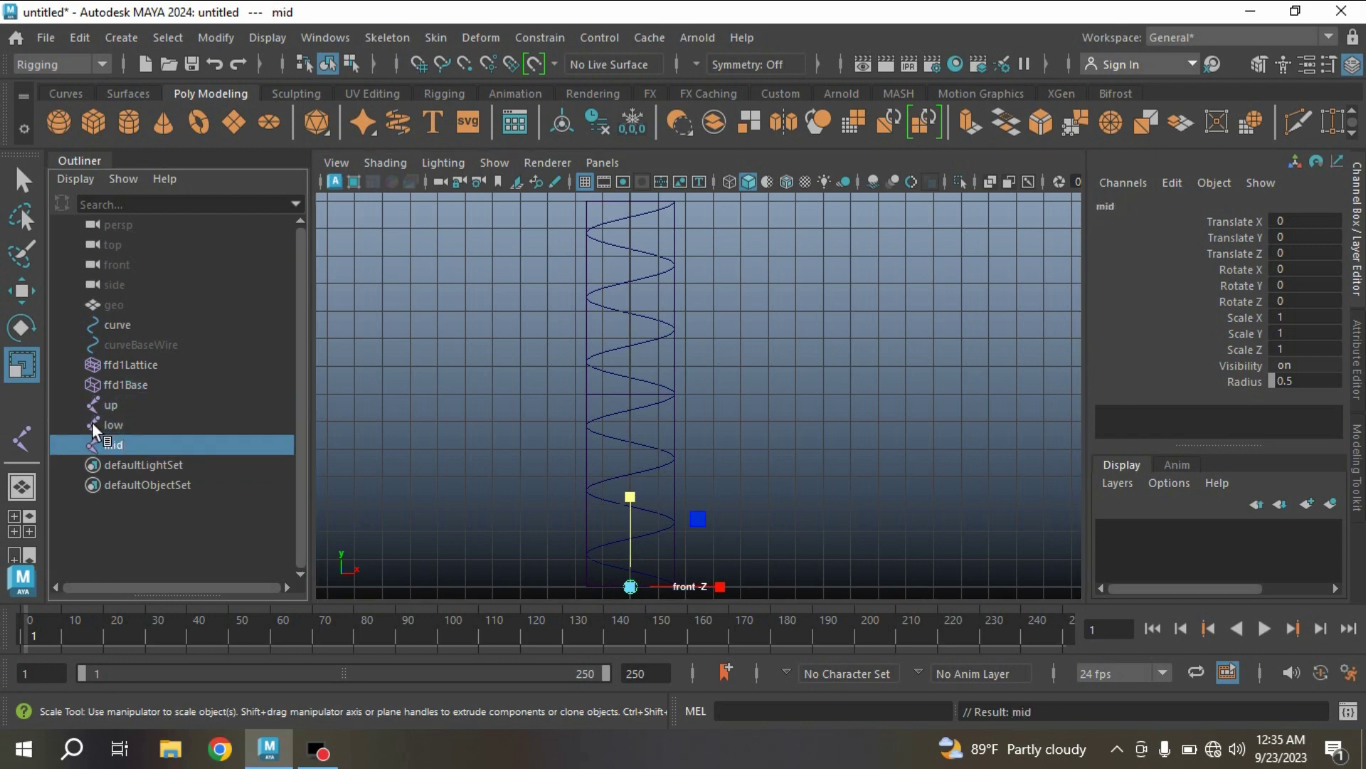
- Move the up joint vertically to the top of the lattice, at Translate Y 14
click(103, 403)
click(29, 289)
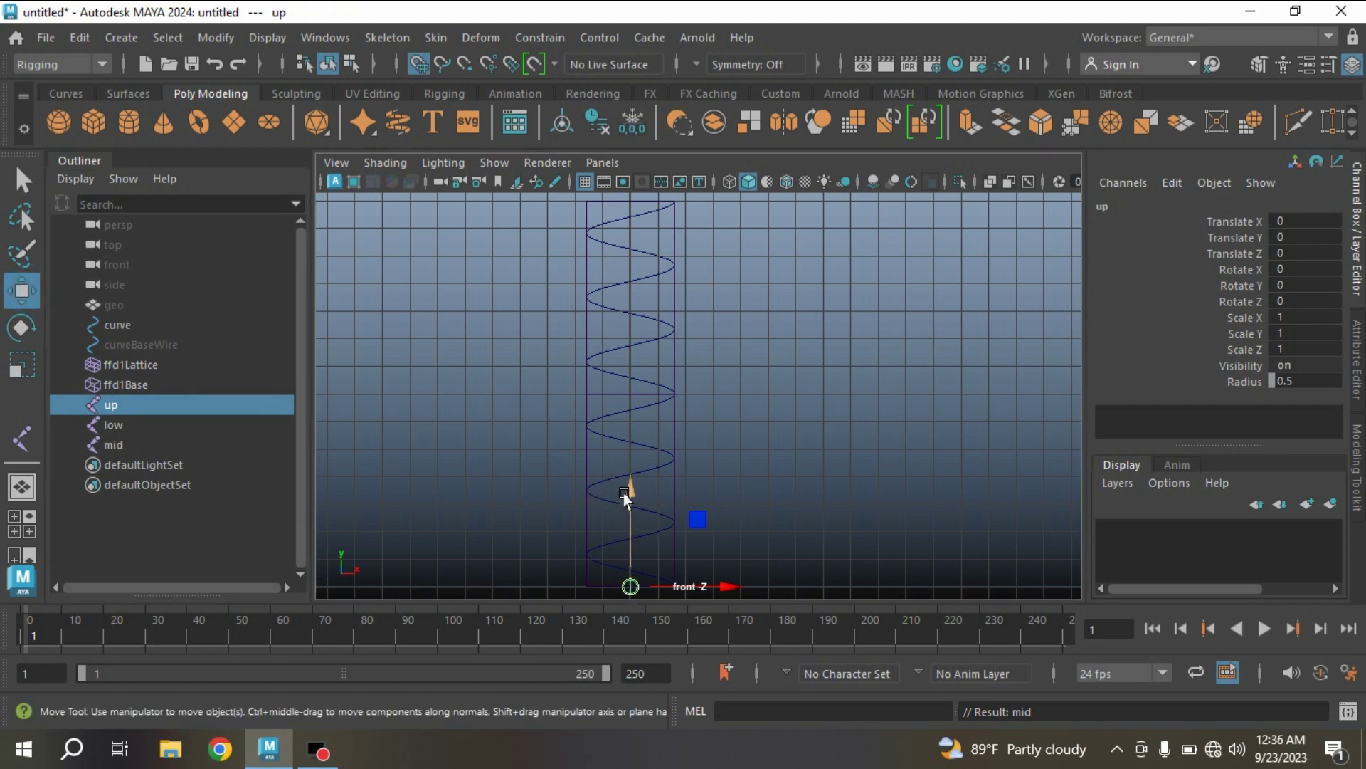
drag(625, 496, 626, 204)
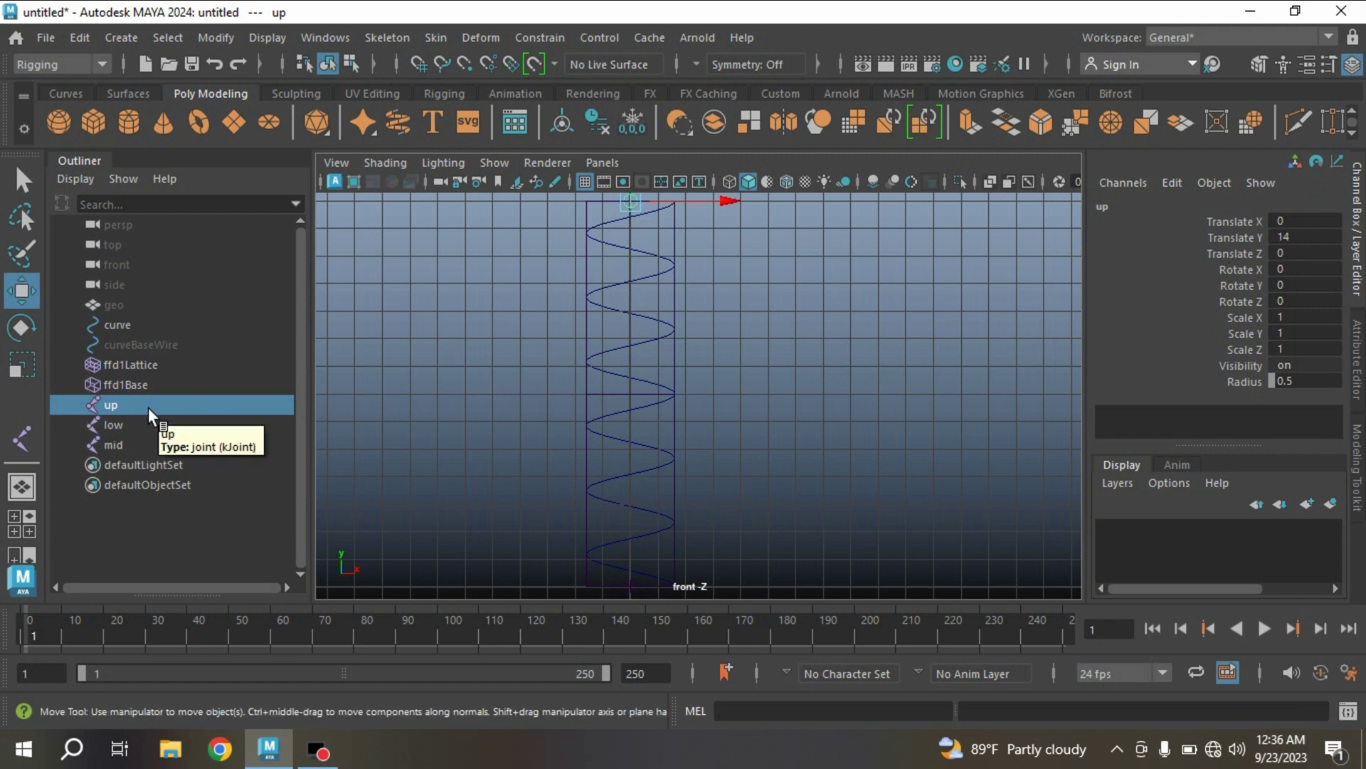
- Centre the mid joint between up and low with a Point constraint without offset, and remove the constraint
ctrl+click(128, 424)
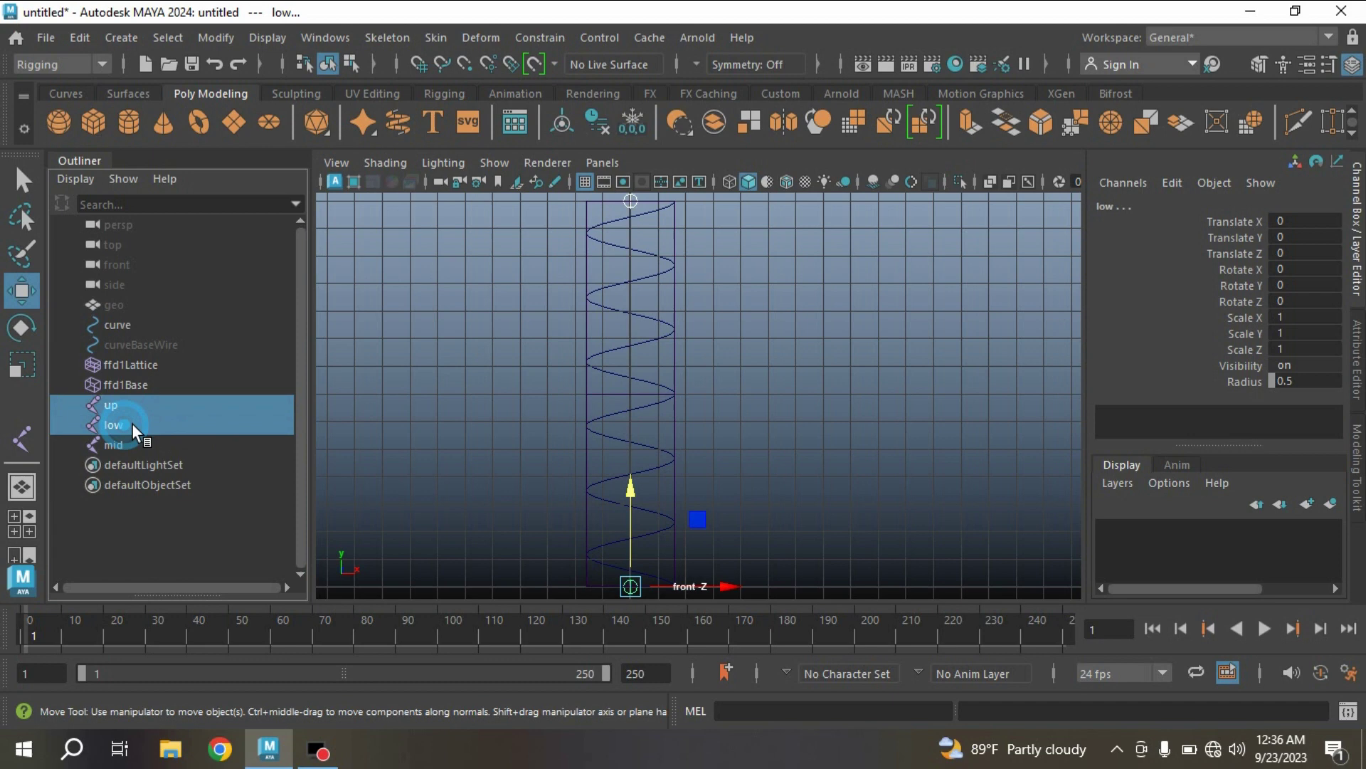
ctrl+click(126, 445)
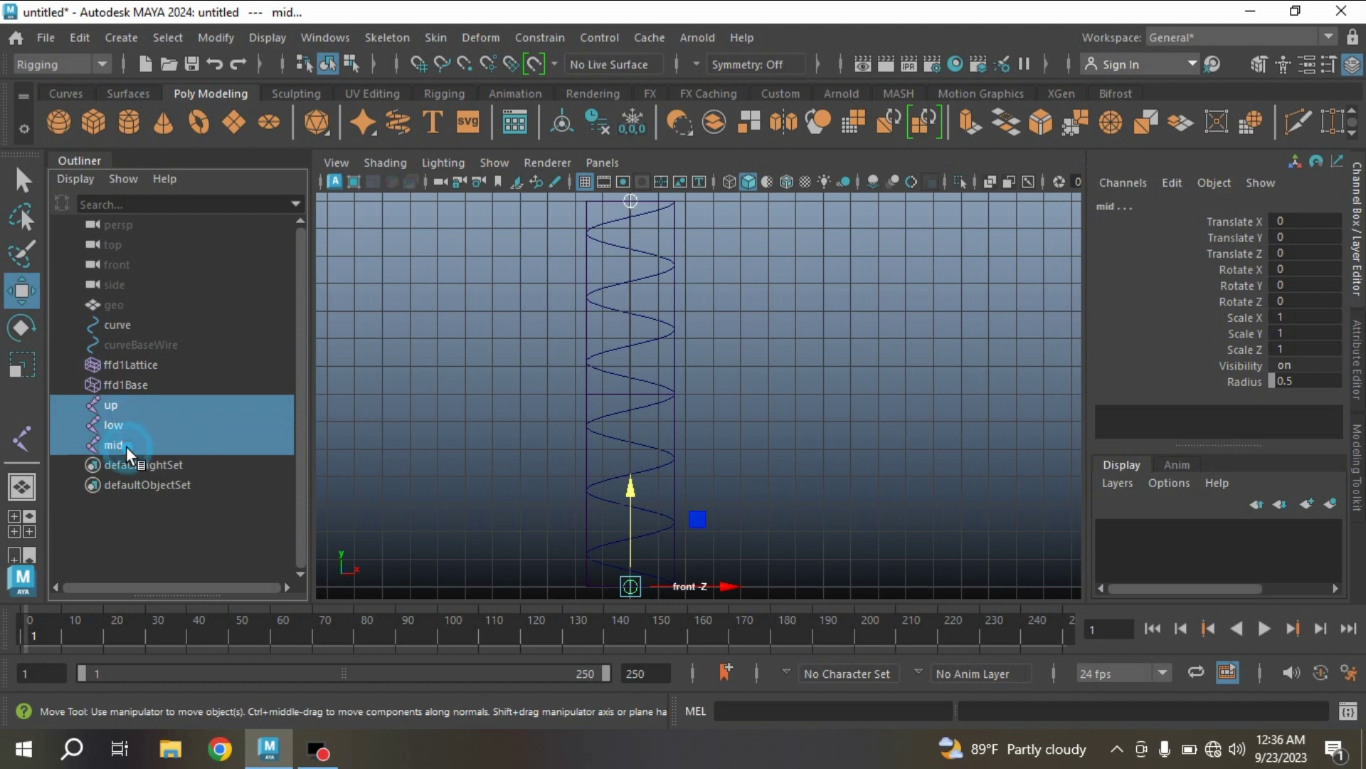
click(540, 33)
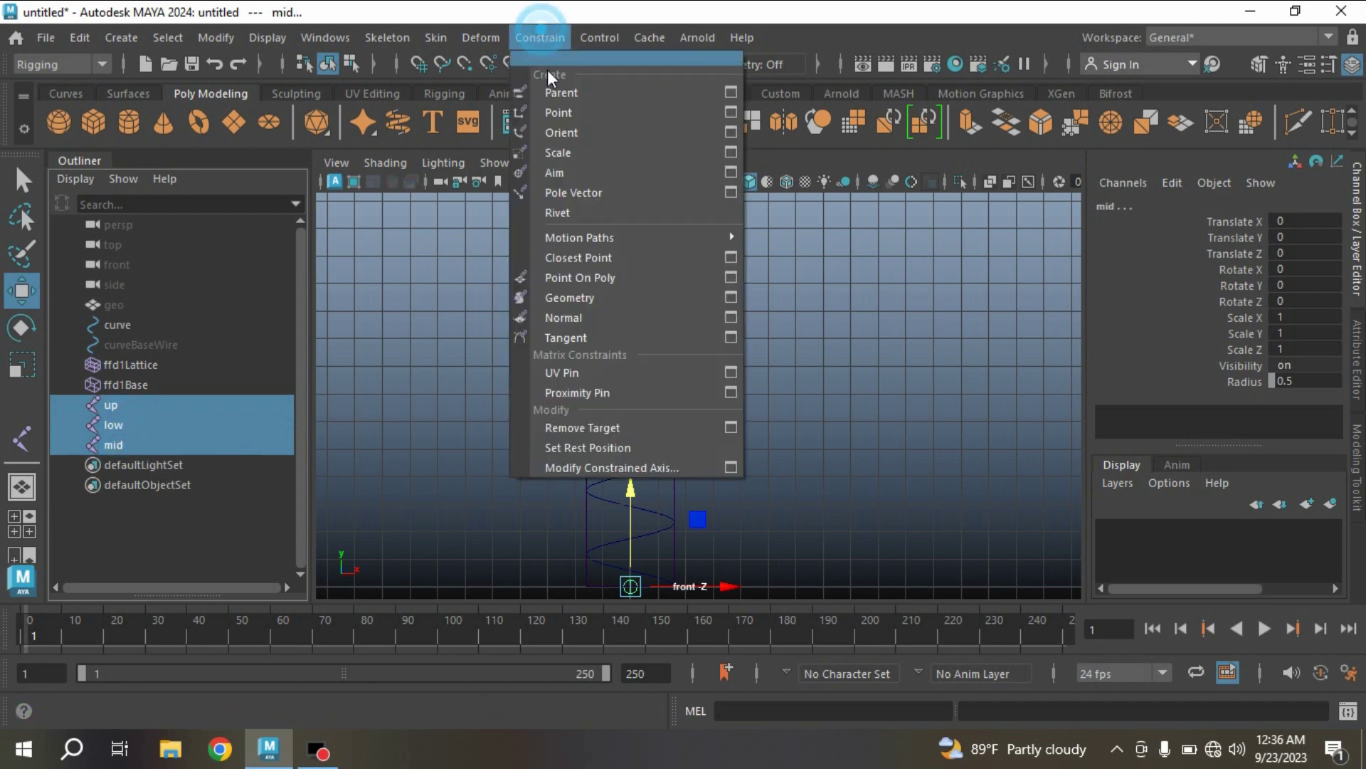
click(732, 112)
click(892, 396)
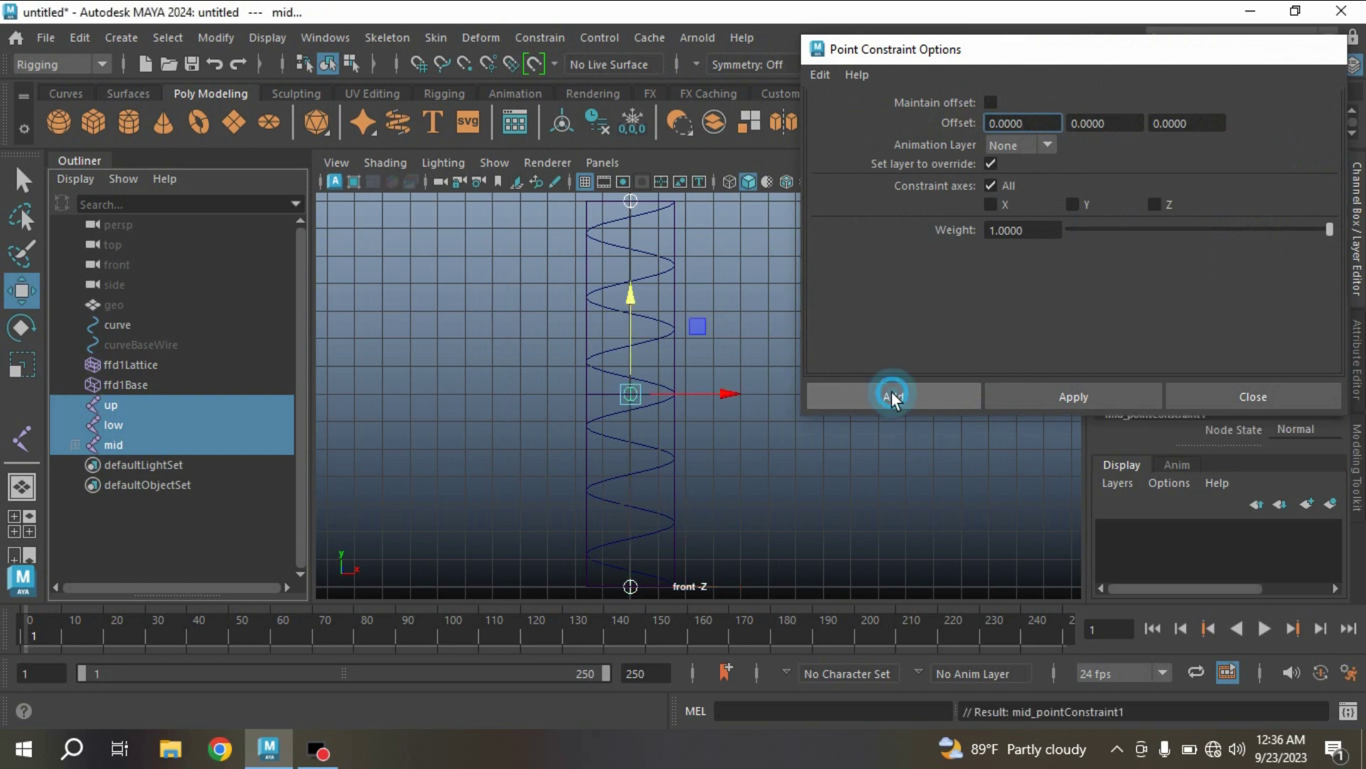
click(538, 37)
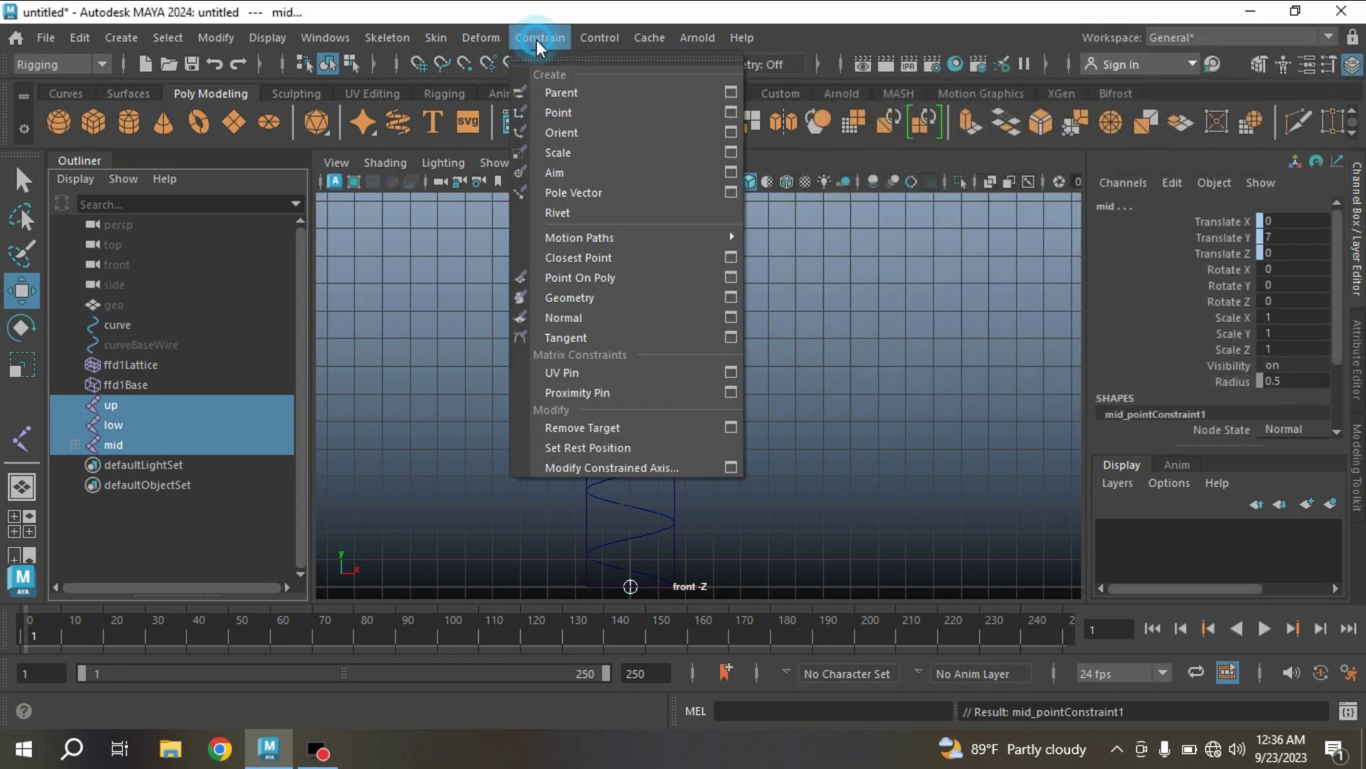
click(596, 426)
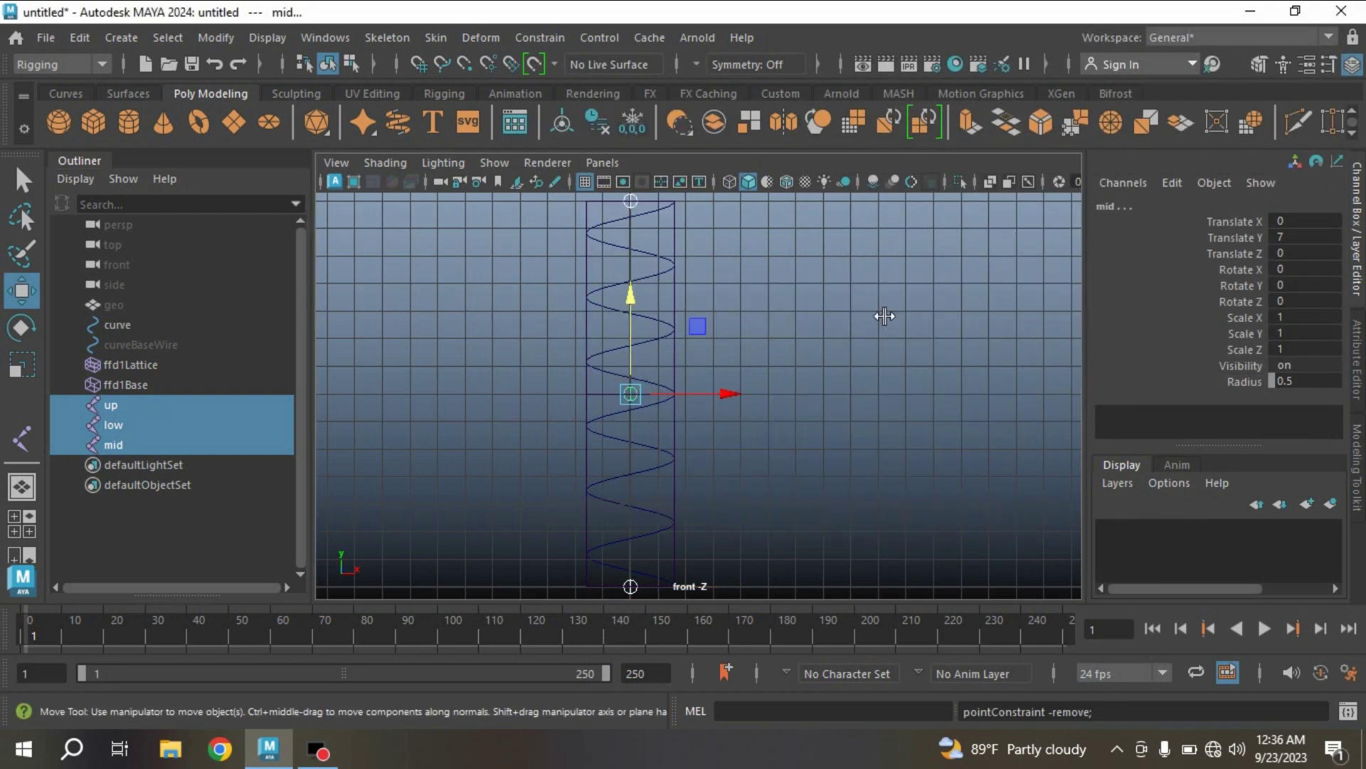
- In the perspective view, bind ffd1Lattice to the up, low and mid joints with Bind Skin
key(space)
key(space)
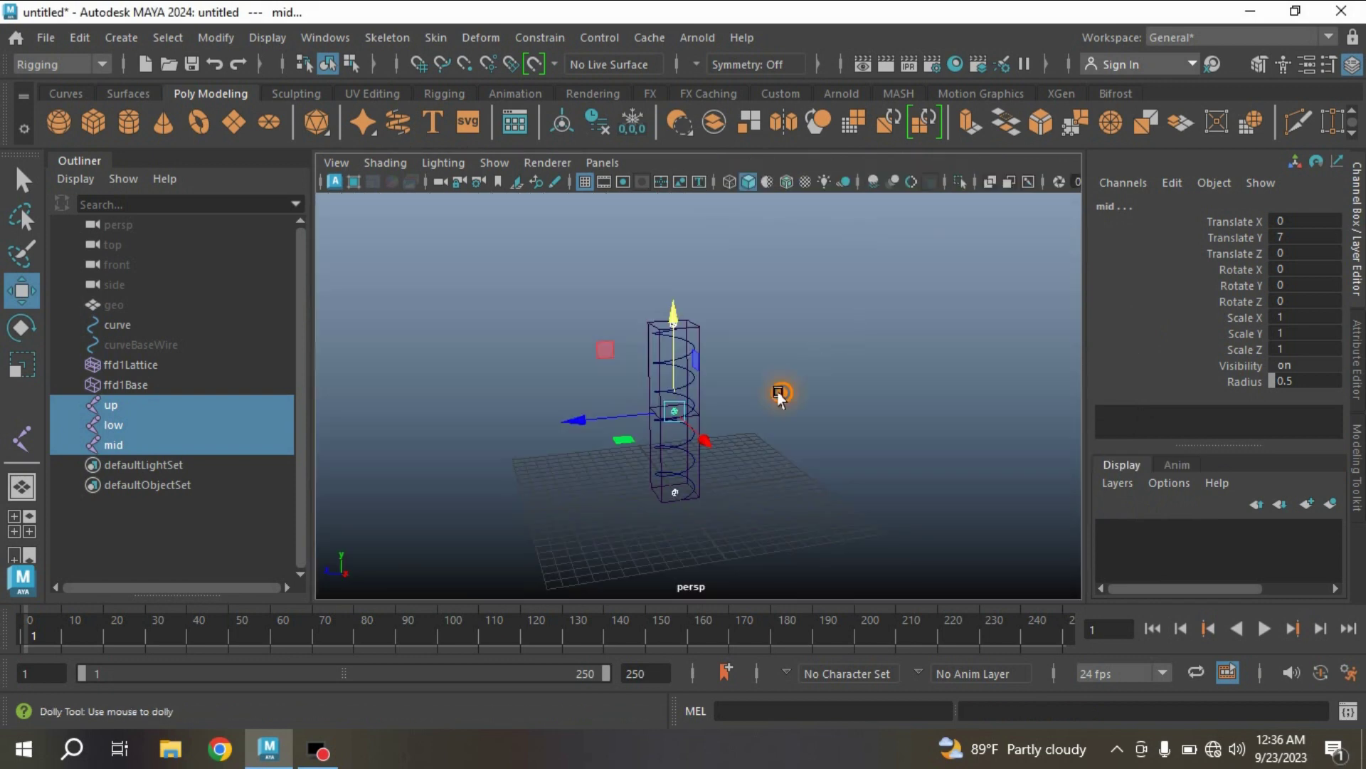
key(f)
ctrl+click(131, 365)
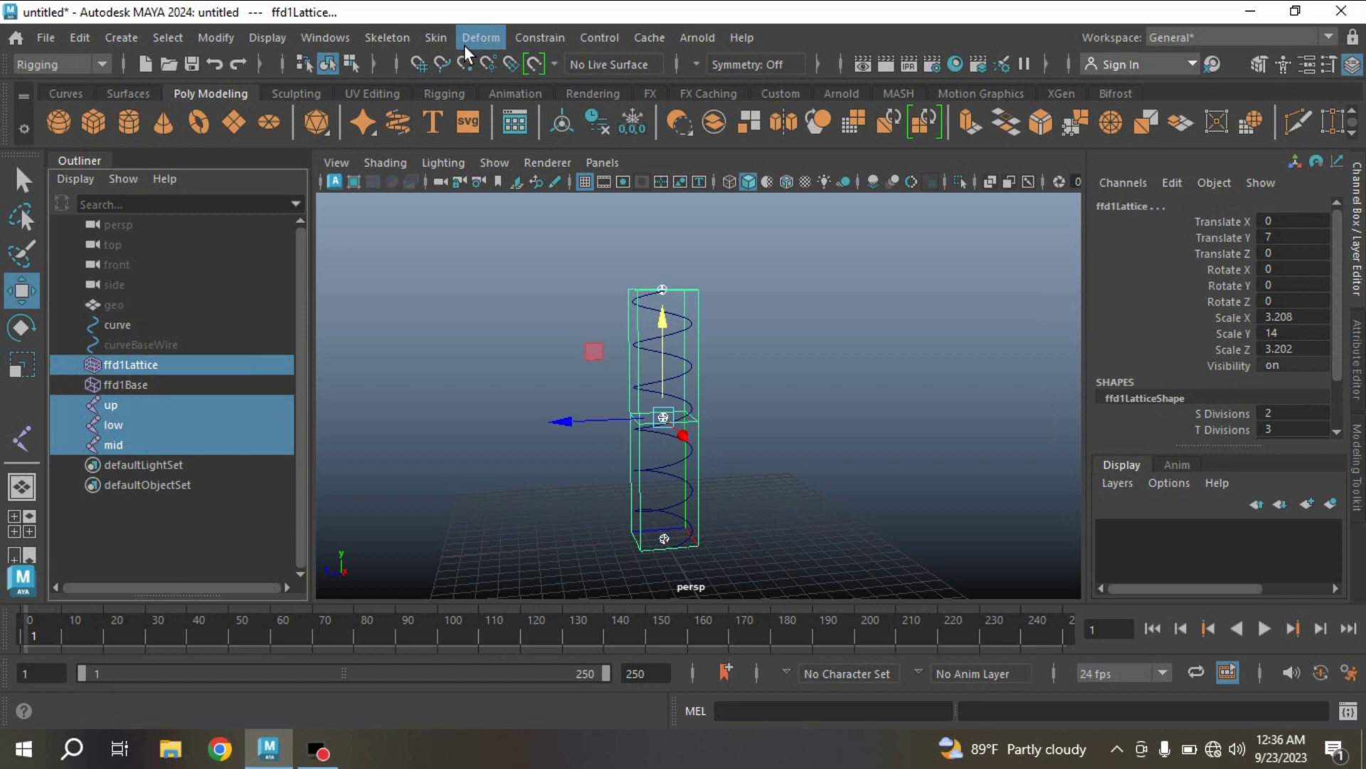
click(424, 36)
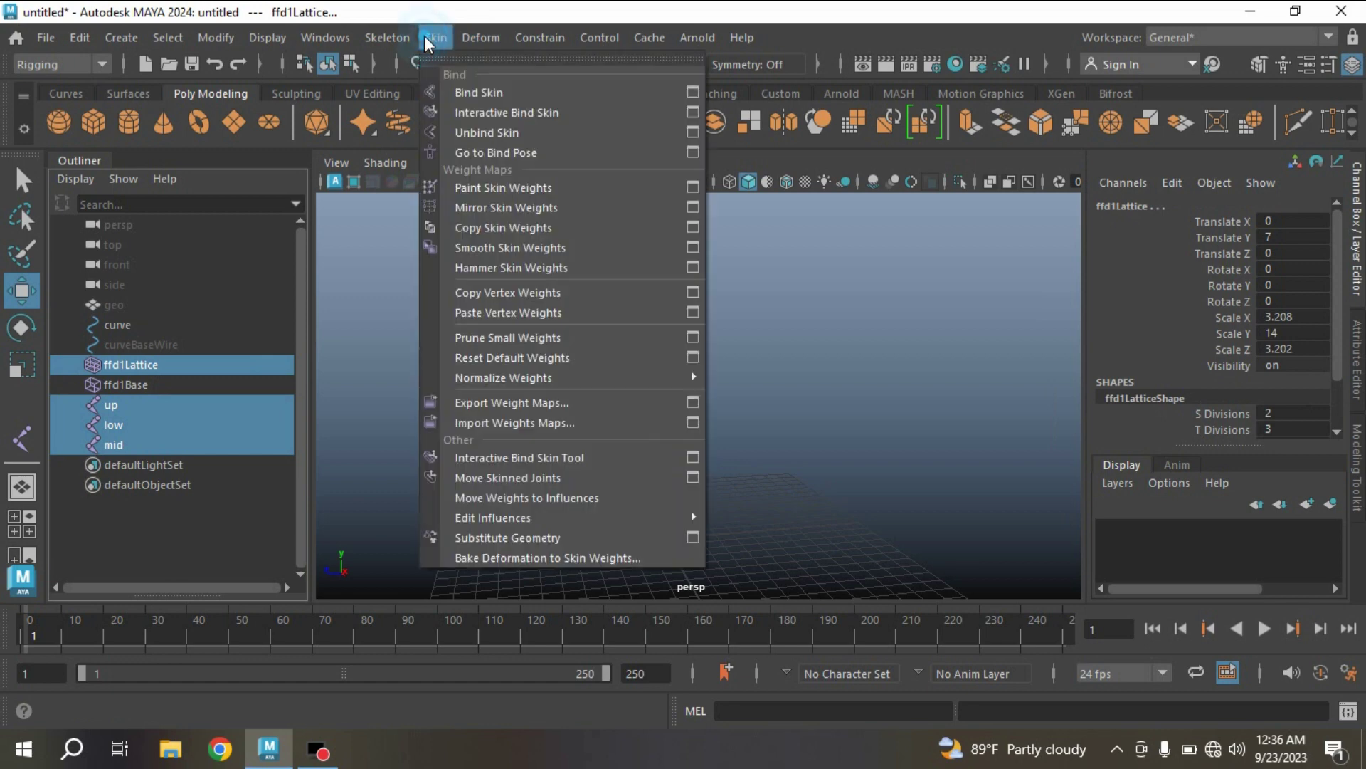
click(508, 96)
- Select the lattice's four top points and set their smooth skin weights for the up joint to 1 in the Component Editor
click(698, 347)
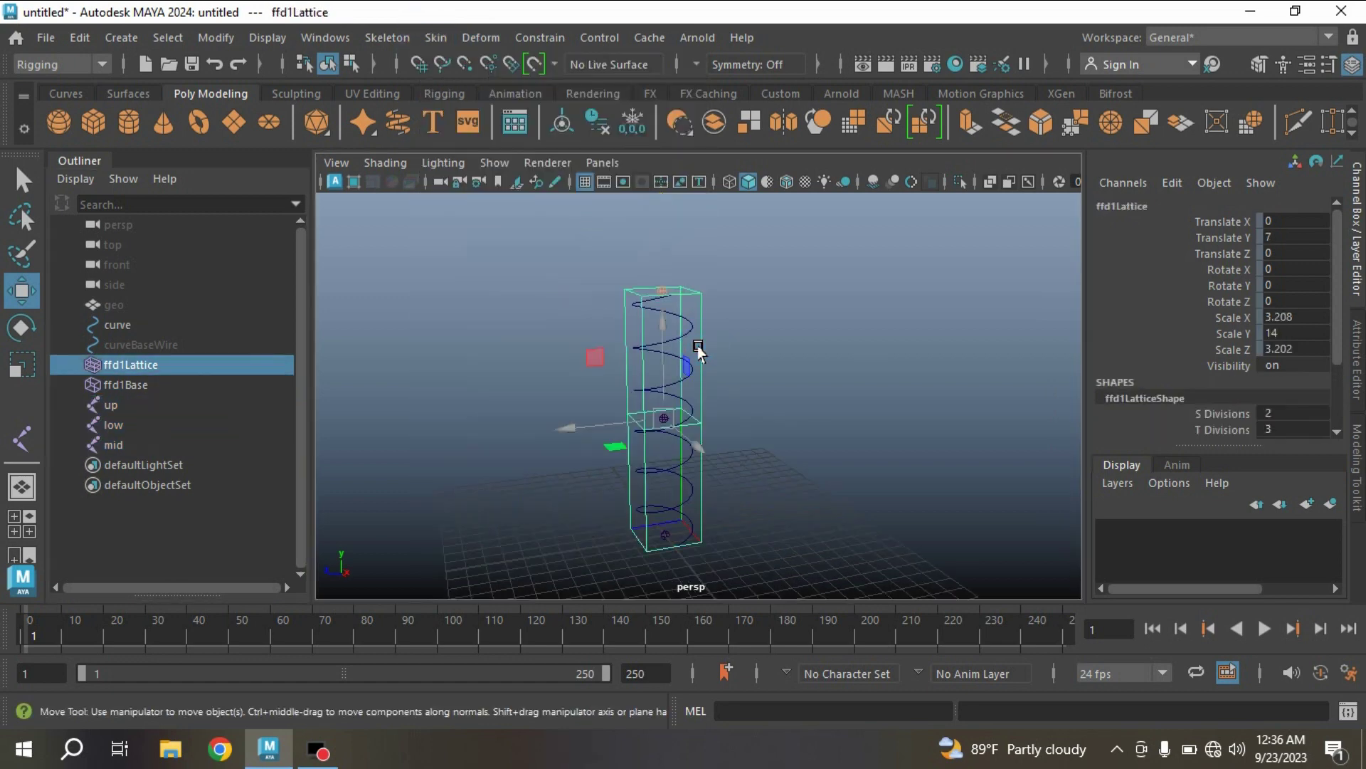
click(1260, 63)
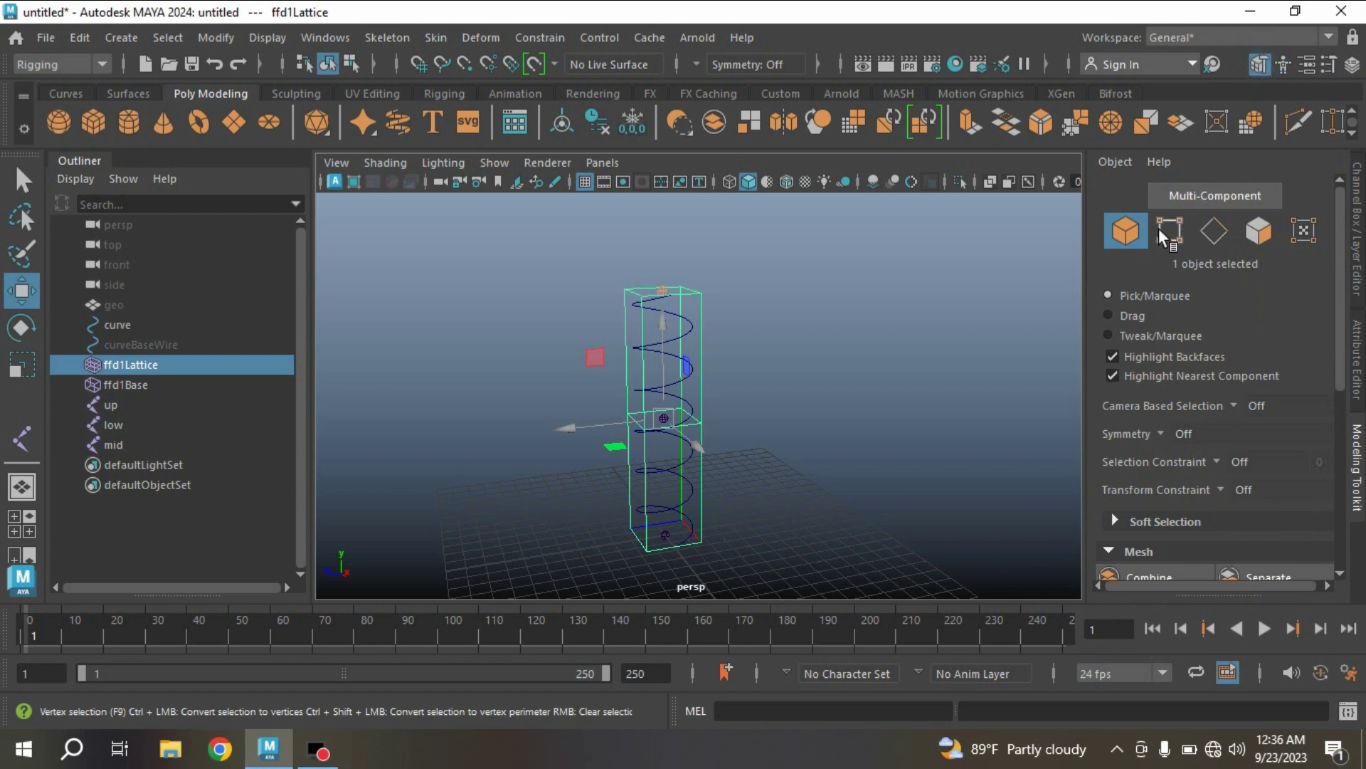
click(1162, 229)
drag(581, 246, 809, 333)
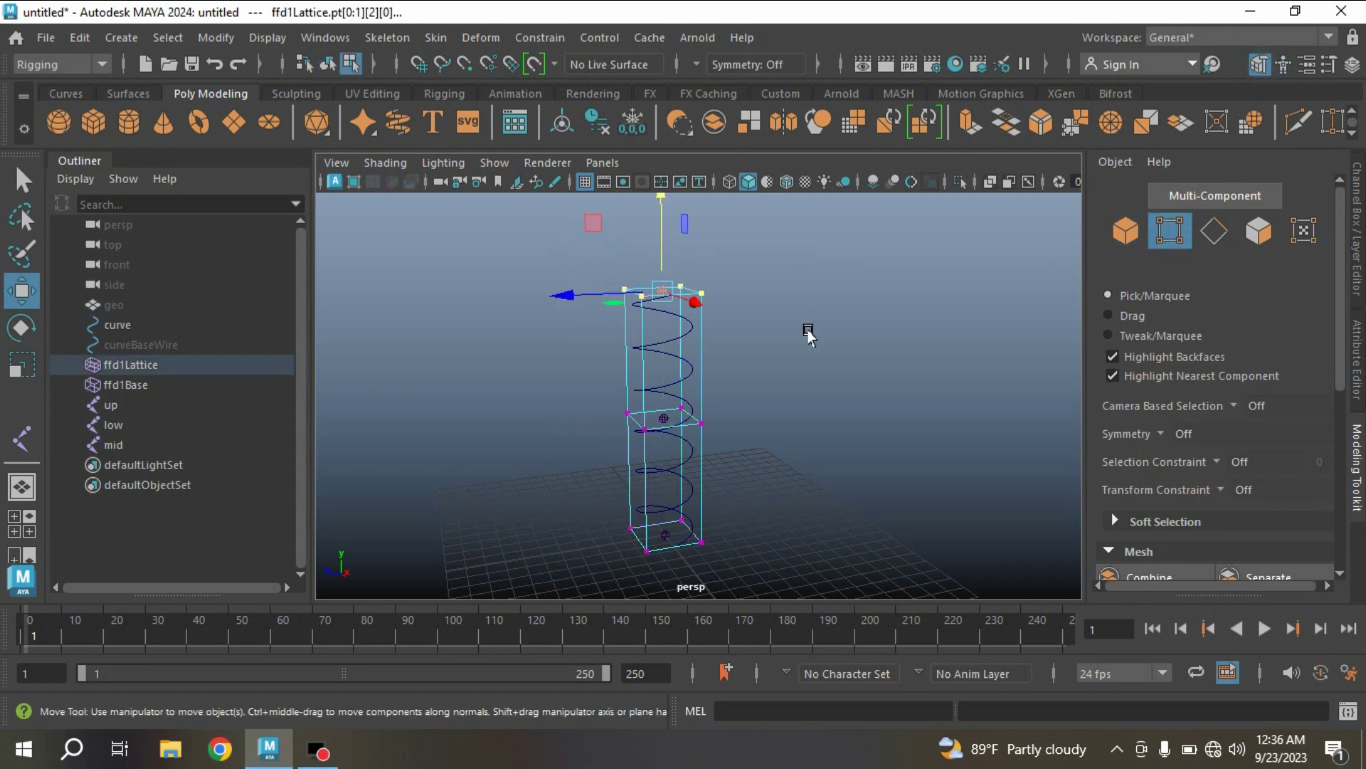
click(313, 37)
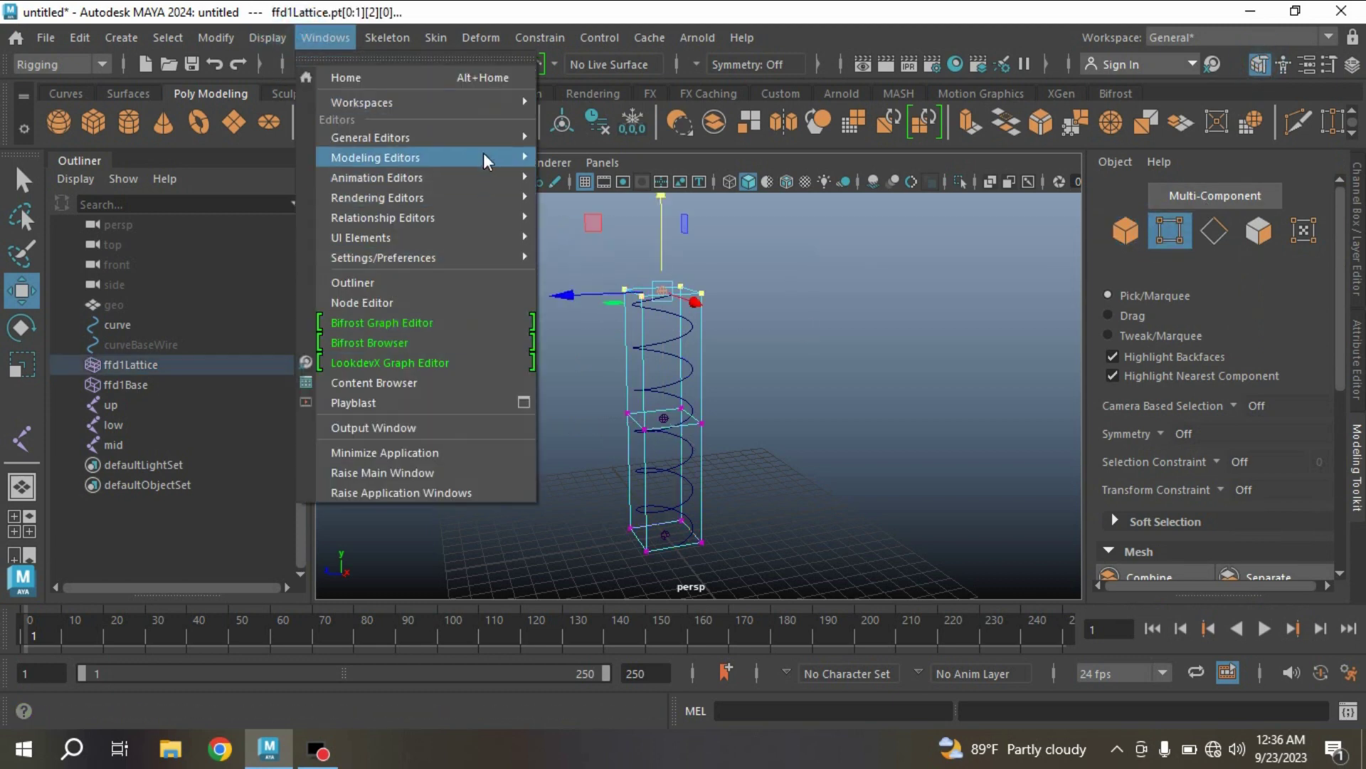
mouse_move(488, 136)
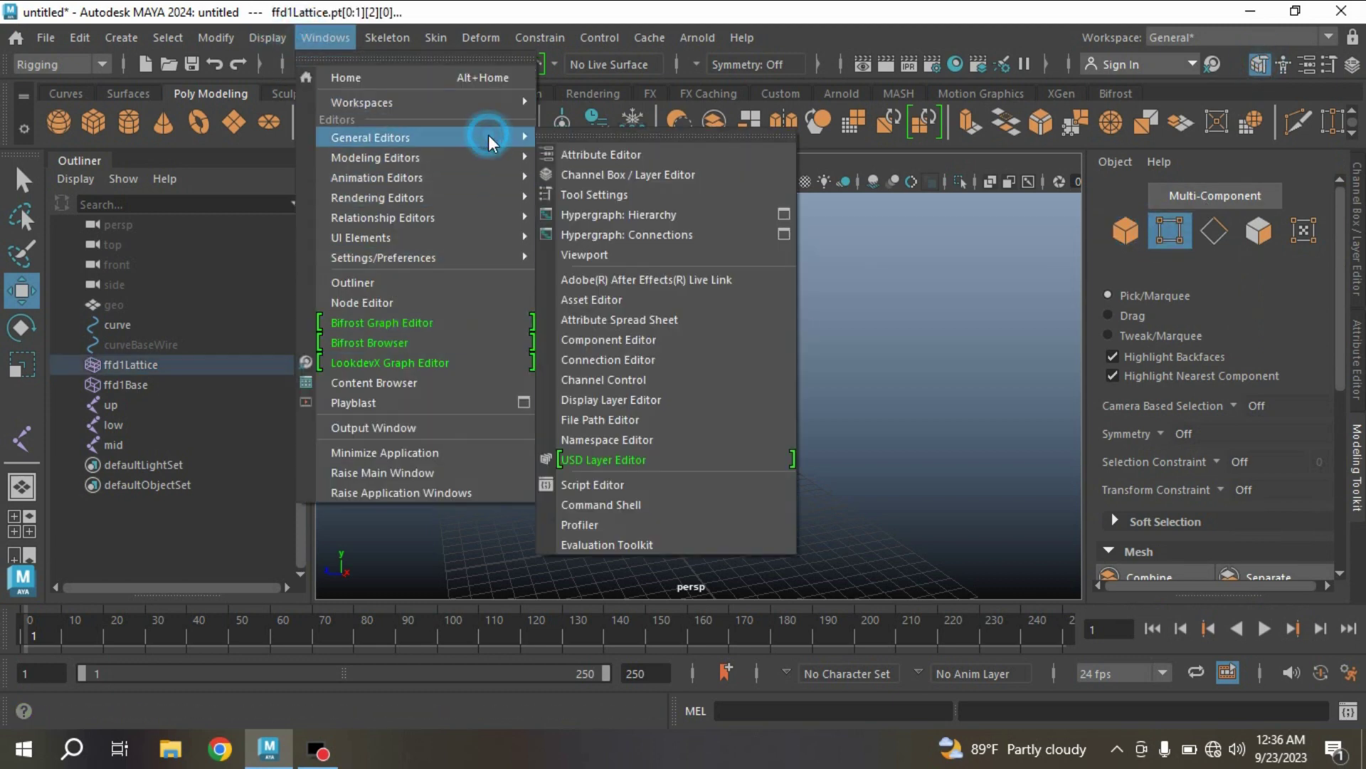
click(655, 339)
drag(1178, 434, 1182, 494)
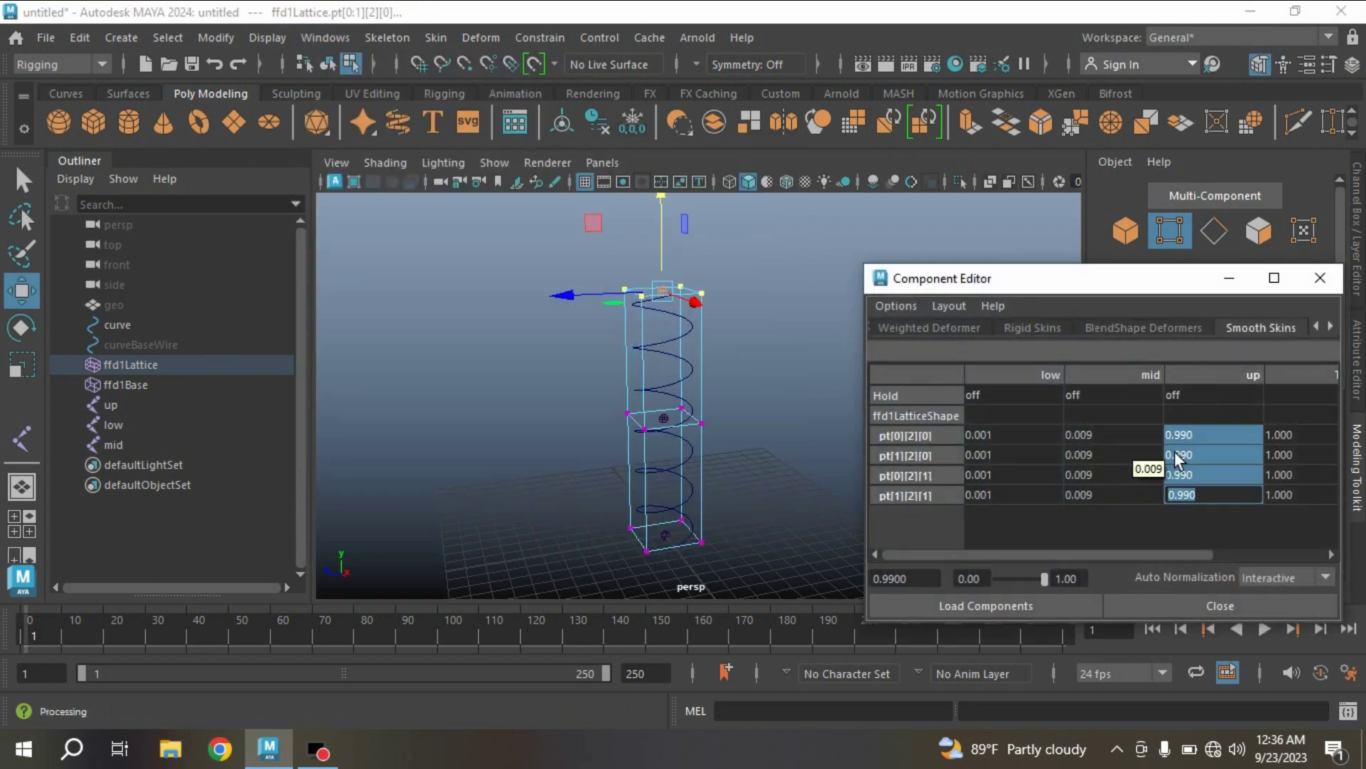
text(1)
key(Return)
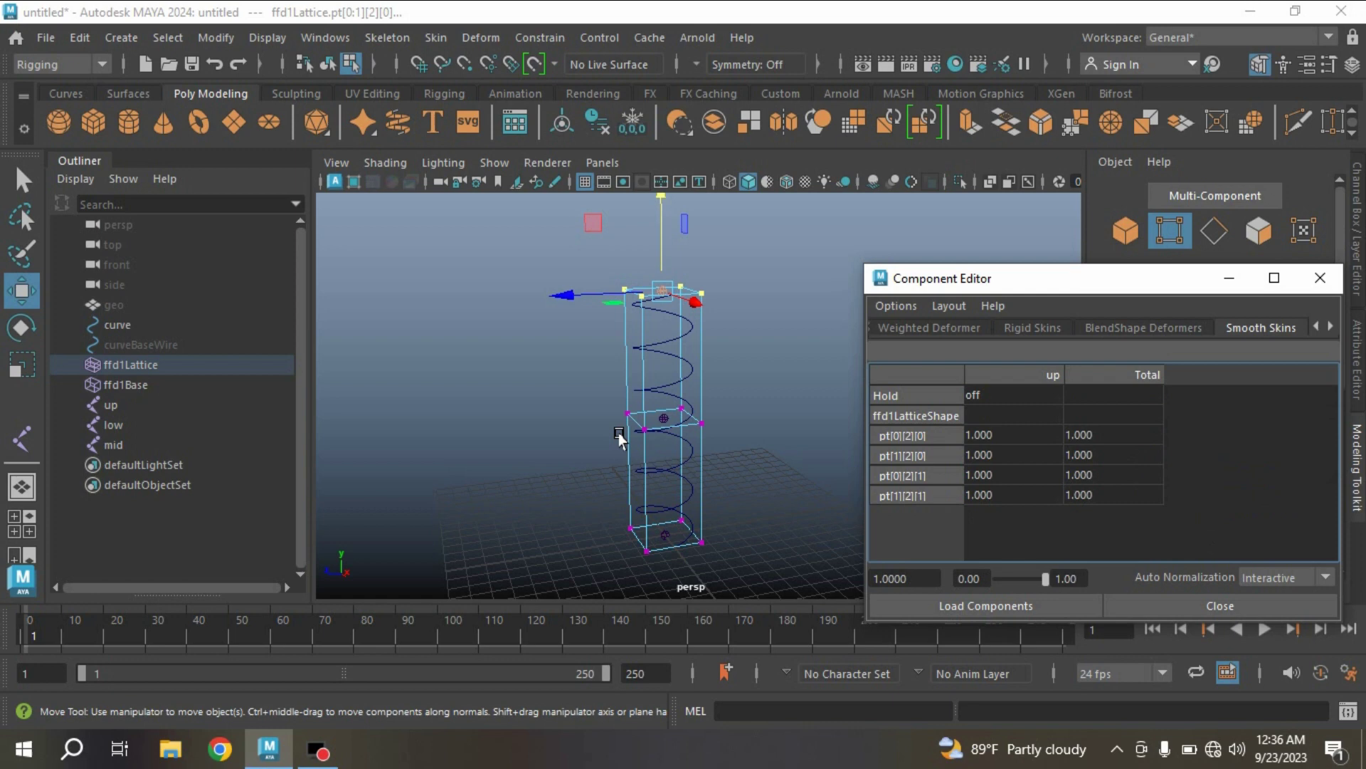
- Set the smooth skin weights of the four middle lattice points to 1 for the mid joint
click(566, 365)
drag(598, 396, 762, 464)
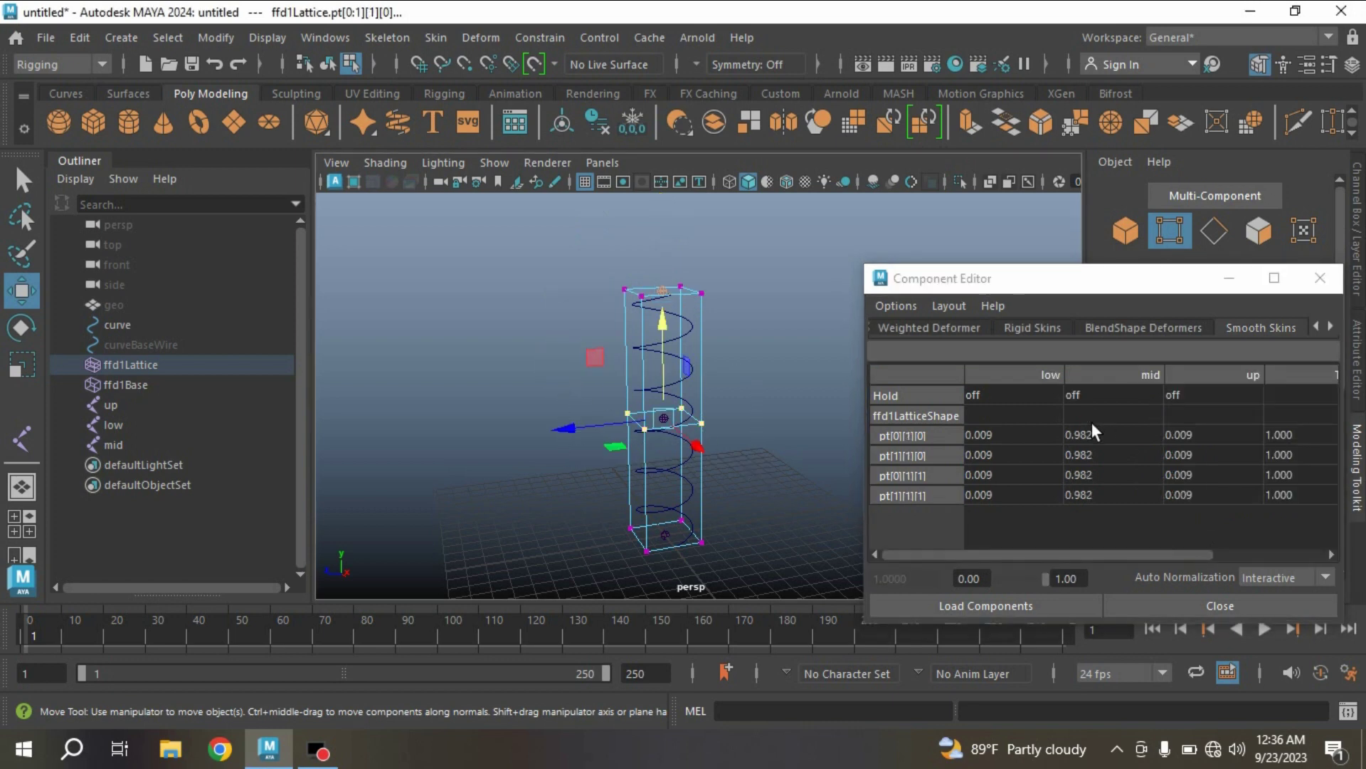
drag(1087, 434, 1090, 500)
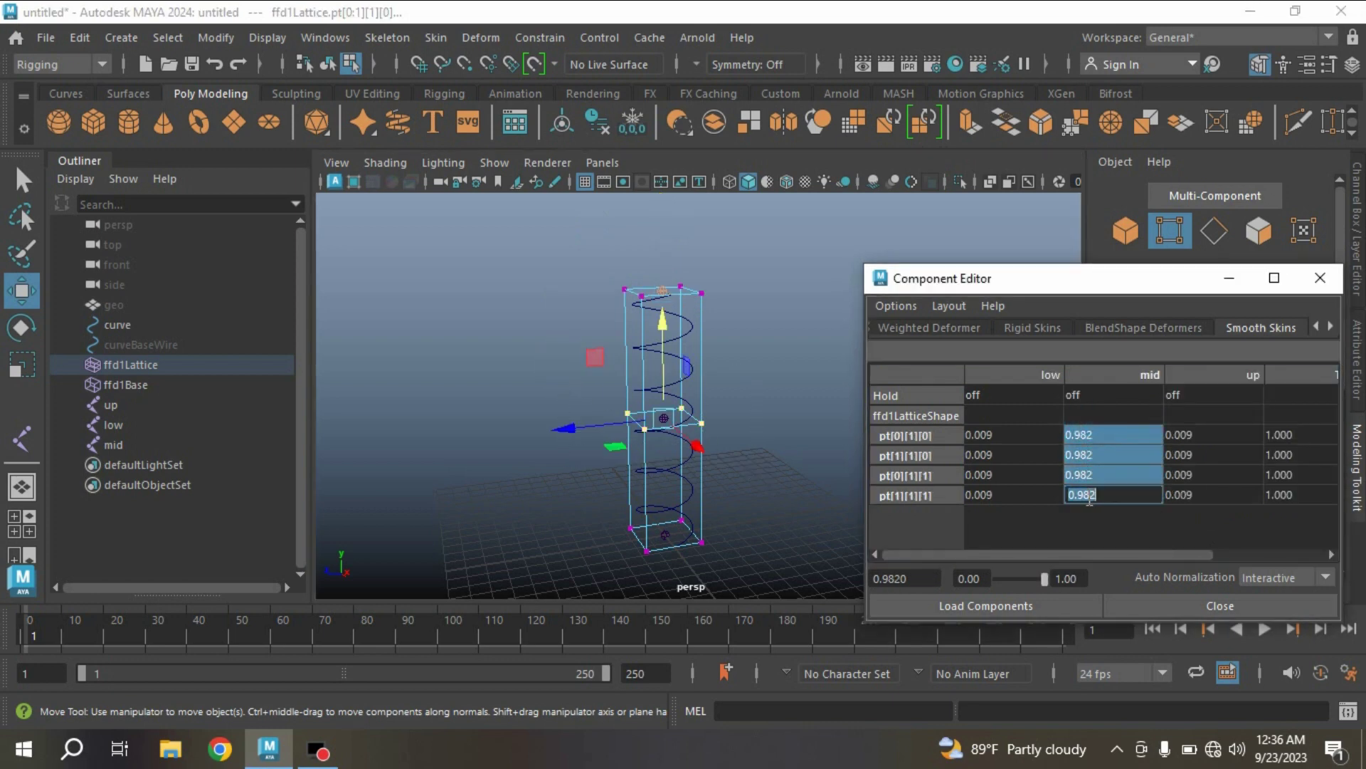
text(1)
key(Return)
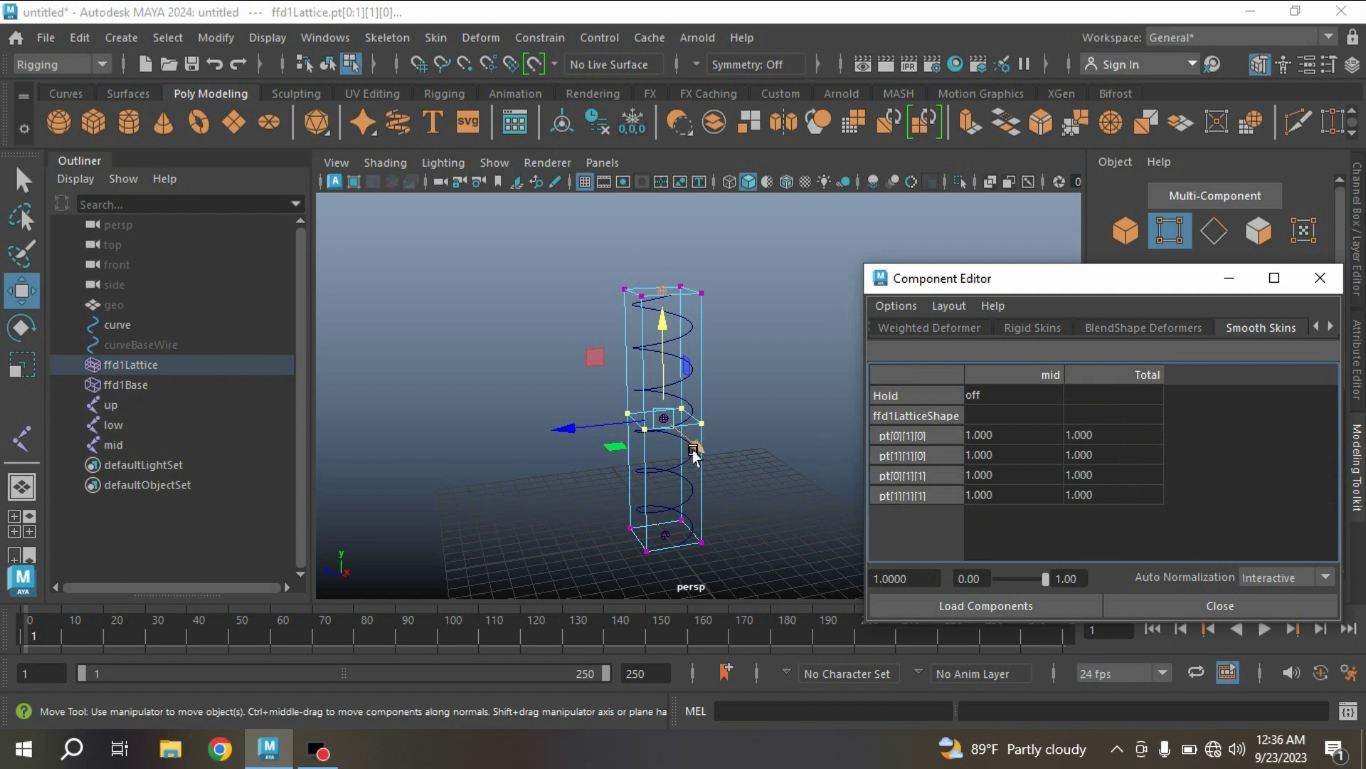
- Set the bottom lattice points' smooth skin weights for the low joint to 1, close the Component Editor and return to object selection
drag(539, 488, 819, 590)
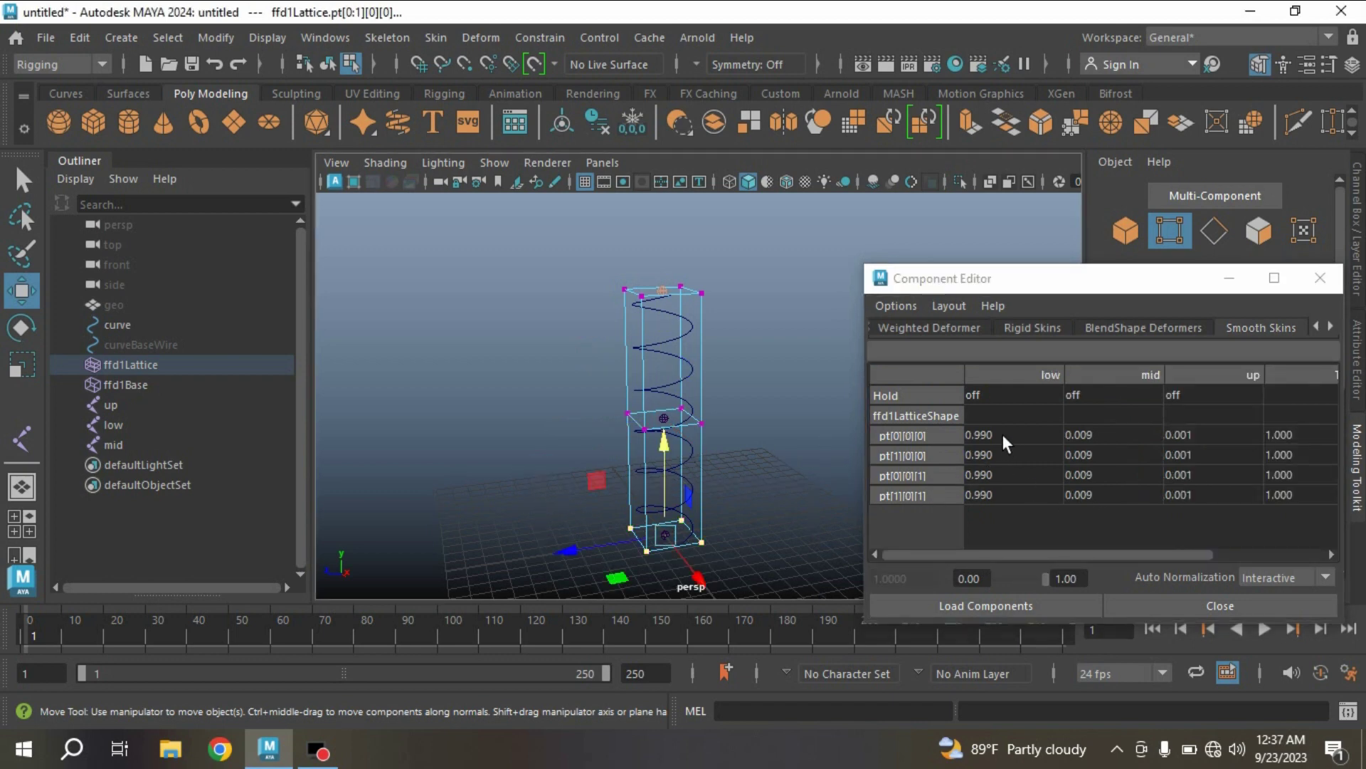
drag(1002, 434, 1006, 508)
key(Return)
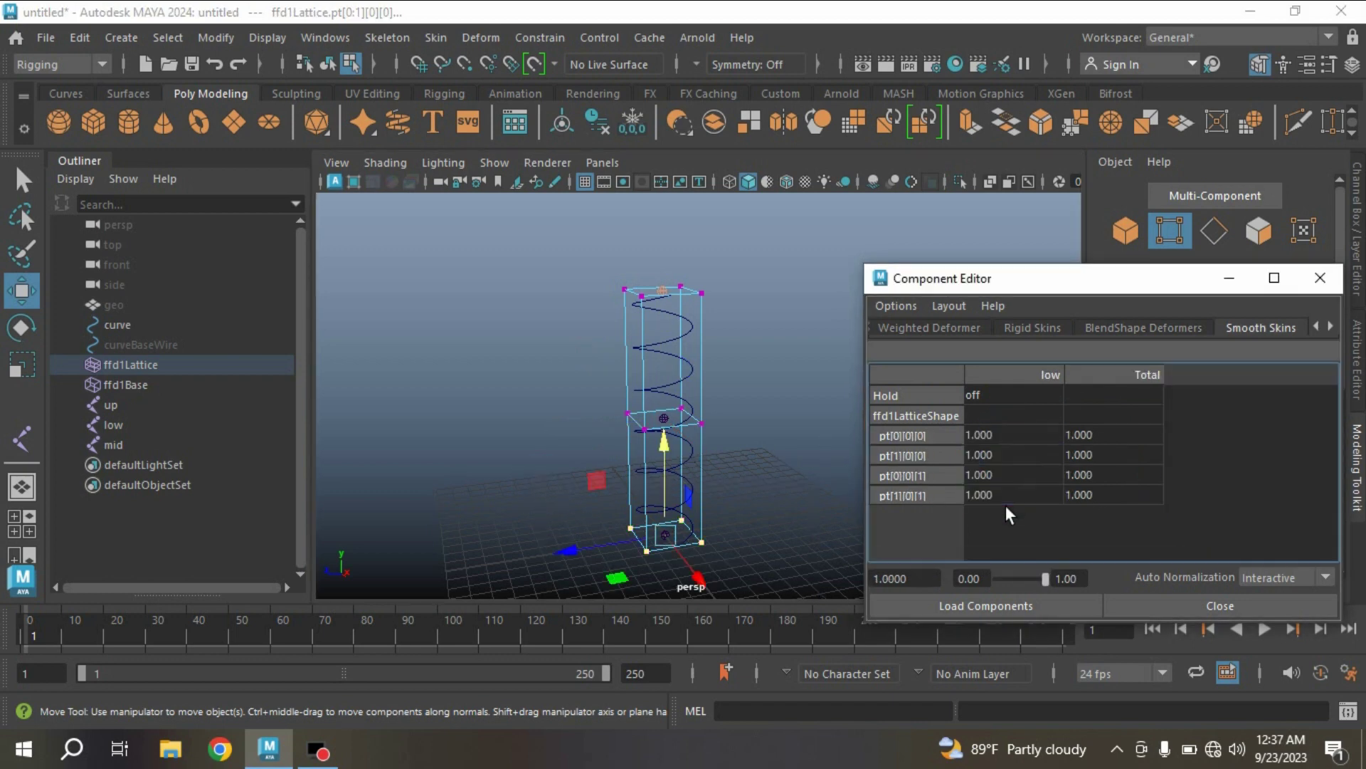
click(1220, 606)
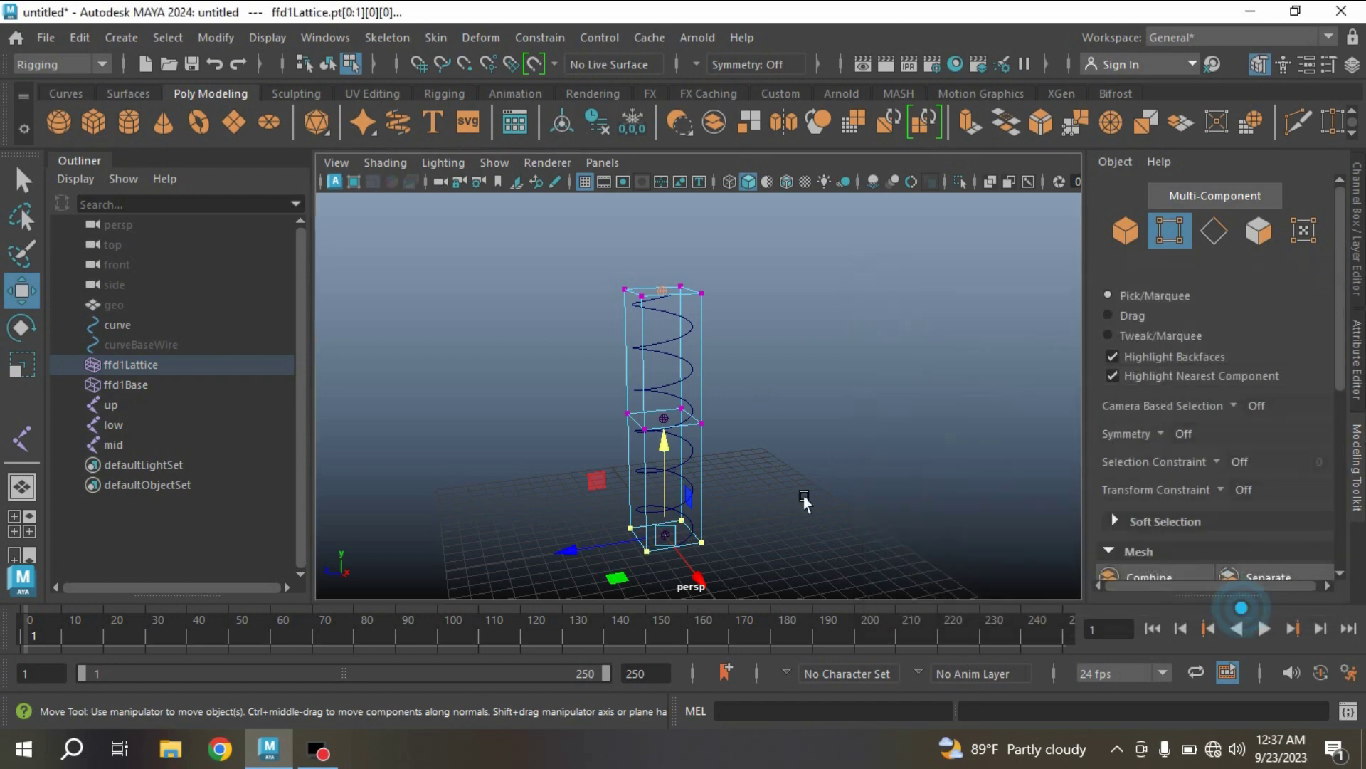
alt+drag(758, 449, 790, 440)
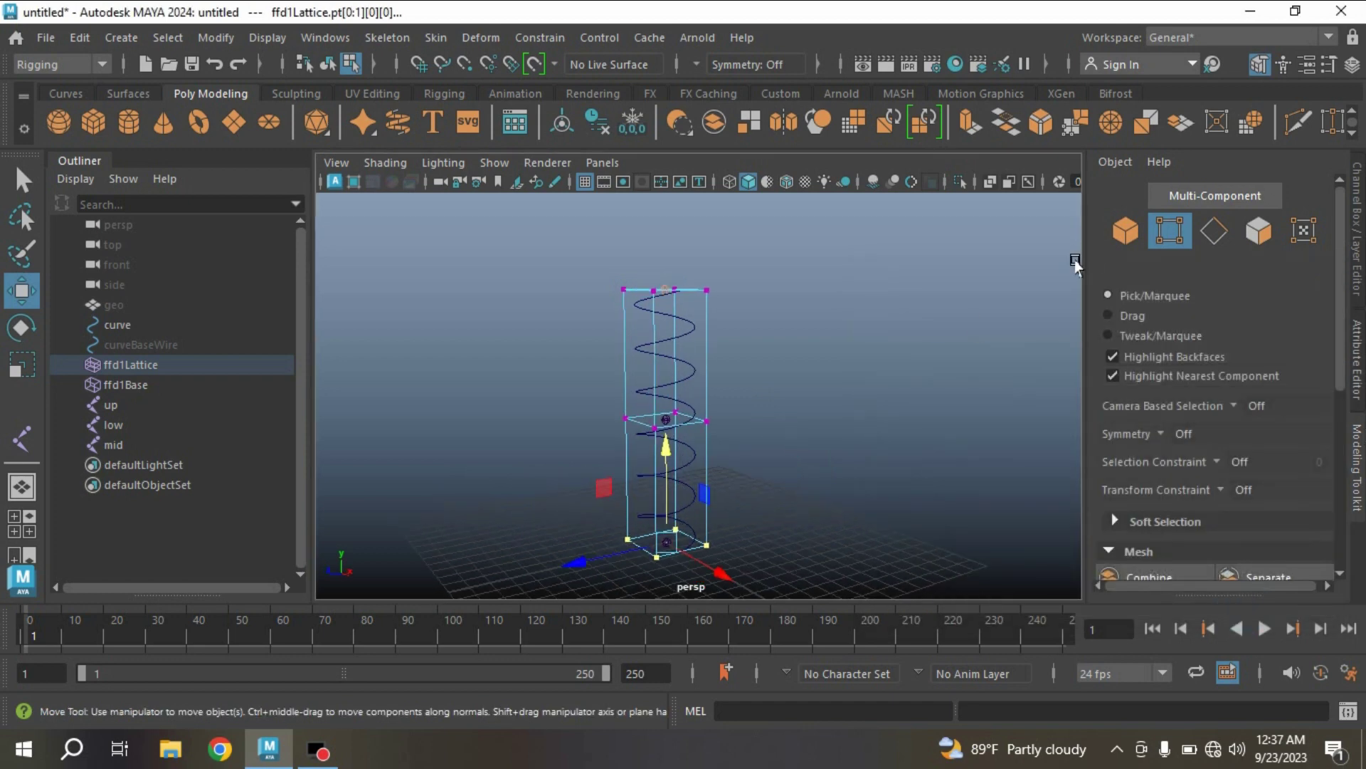
click(1126, 230)
alt+drag(778, 378, 778, 403)
- Create a NURBS circle at the base of the spring, scale it uniformly to about 4.13 and duplicate it twice
click(66, 93)
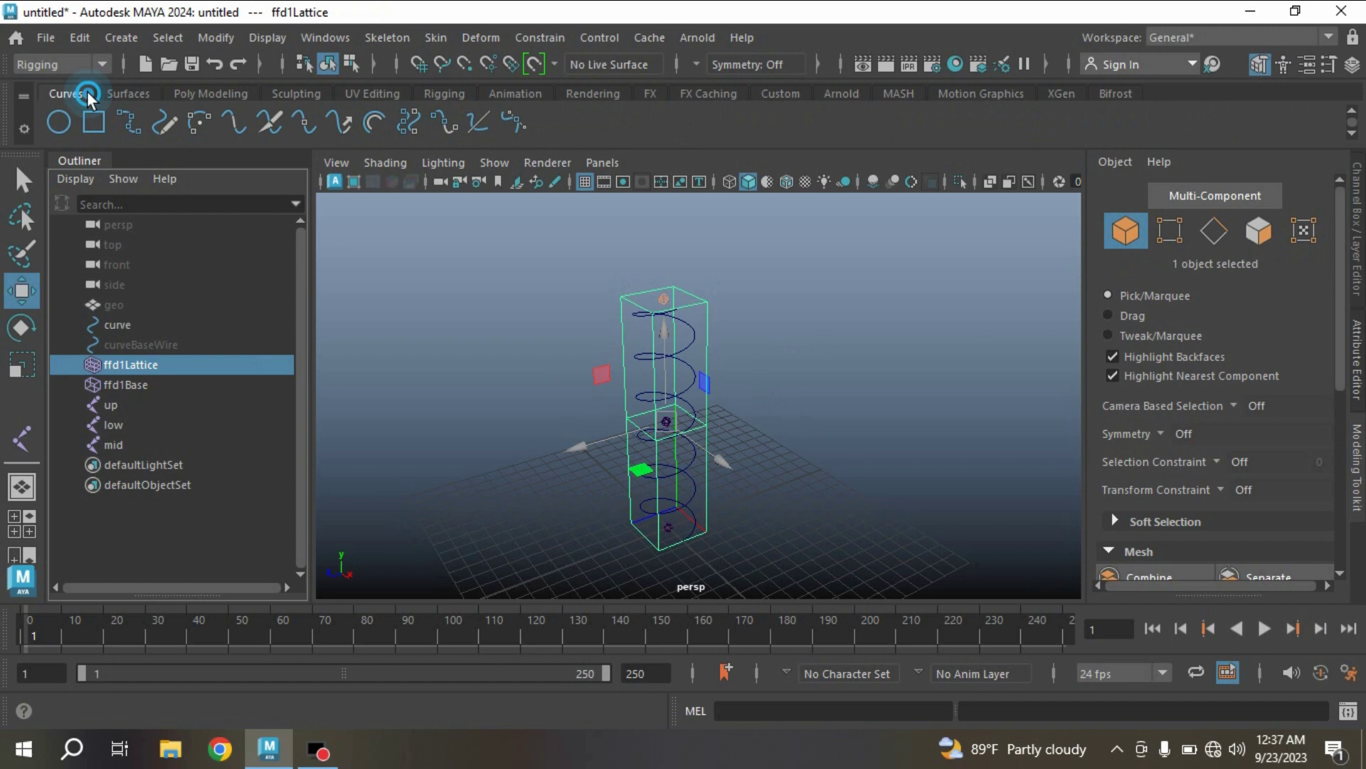
click(59, 121)
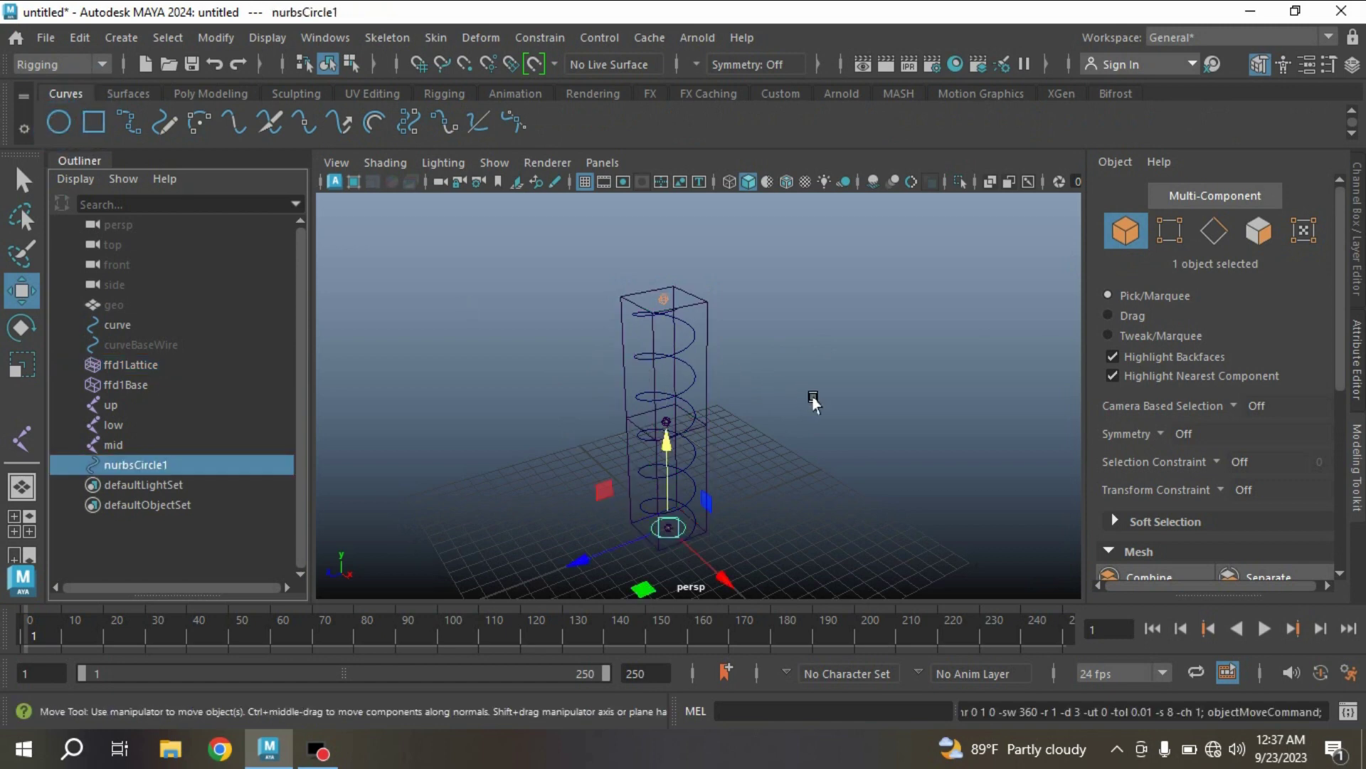
alt+drag(793, 400, 790, 366)
click(211, 94)
key(r)
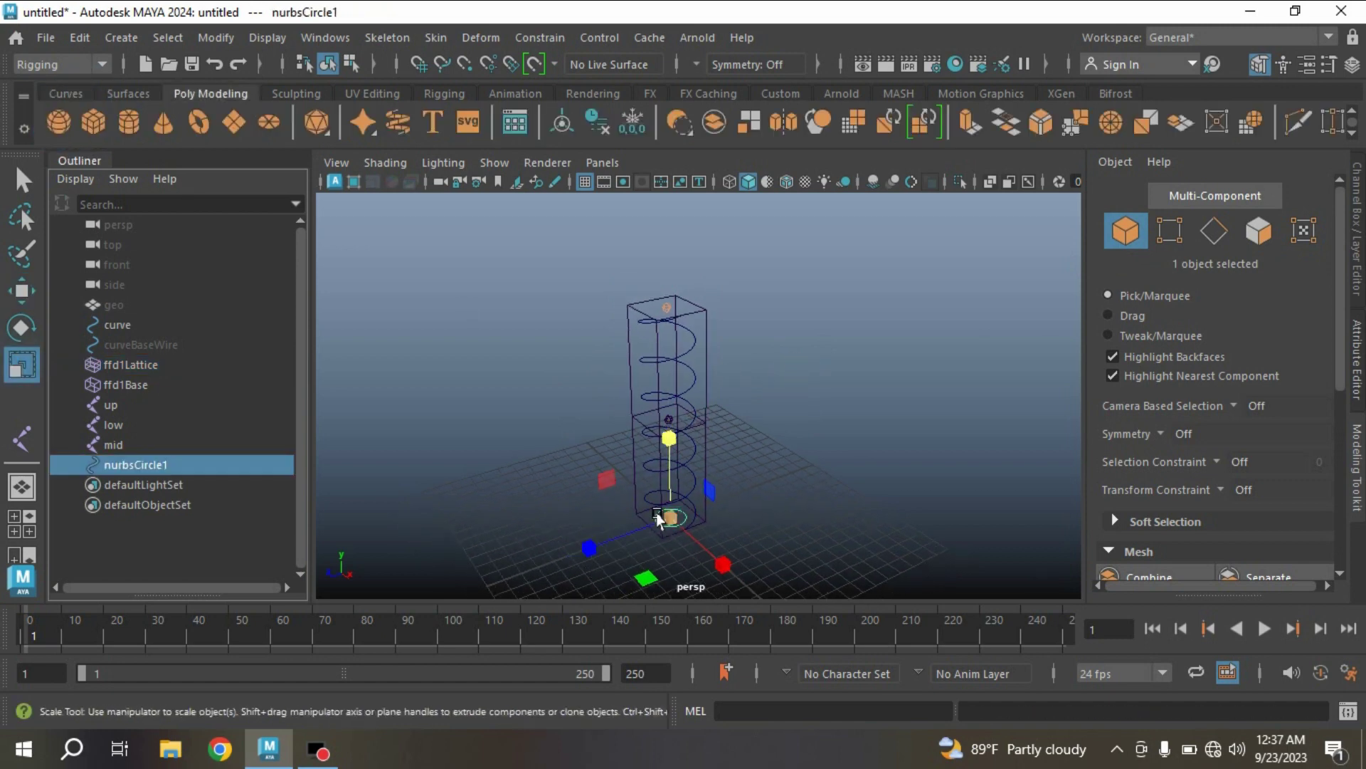
drag(667, 527, 738, 552)
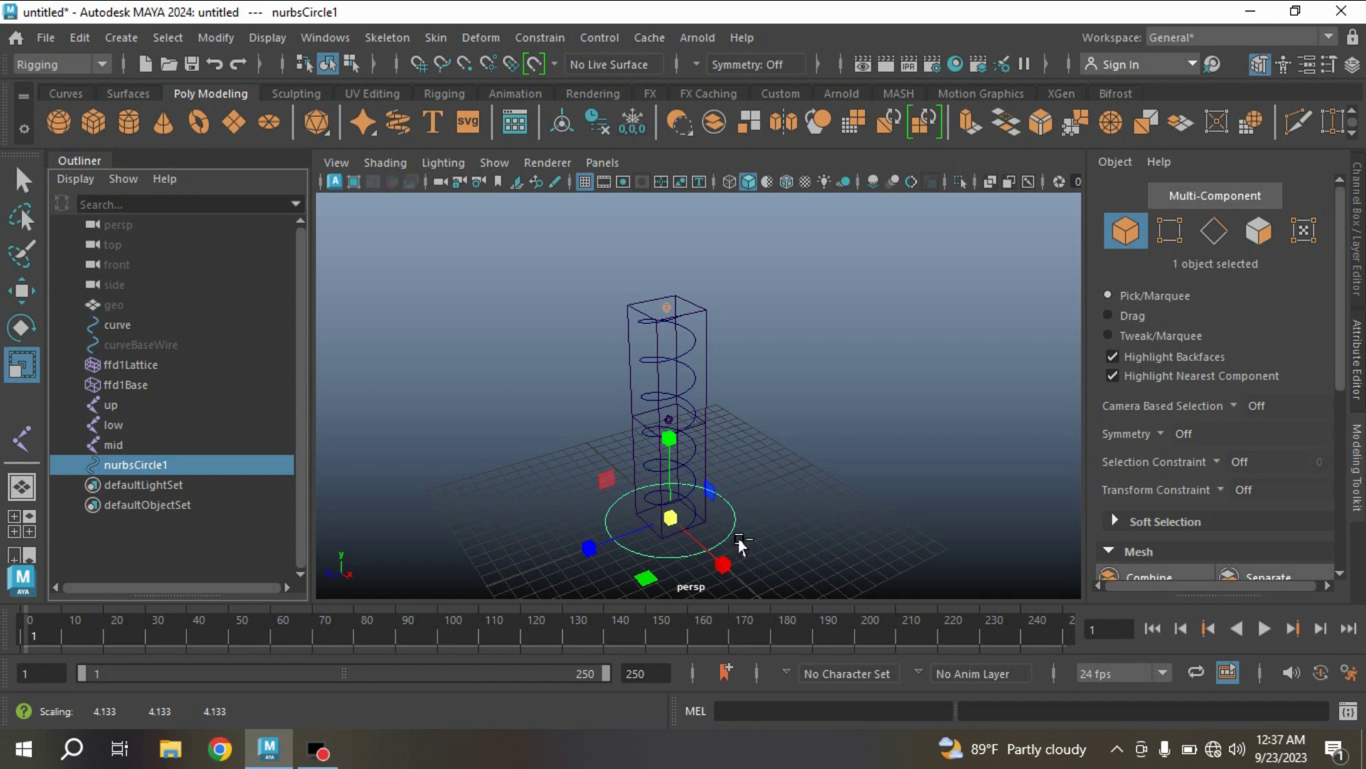
key(ctrl+d)
key(ctrl+d)
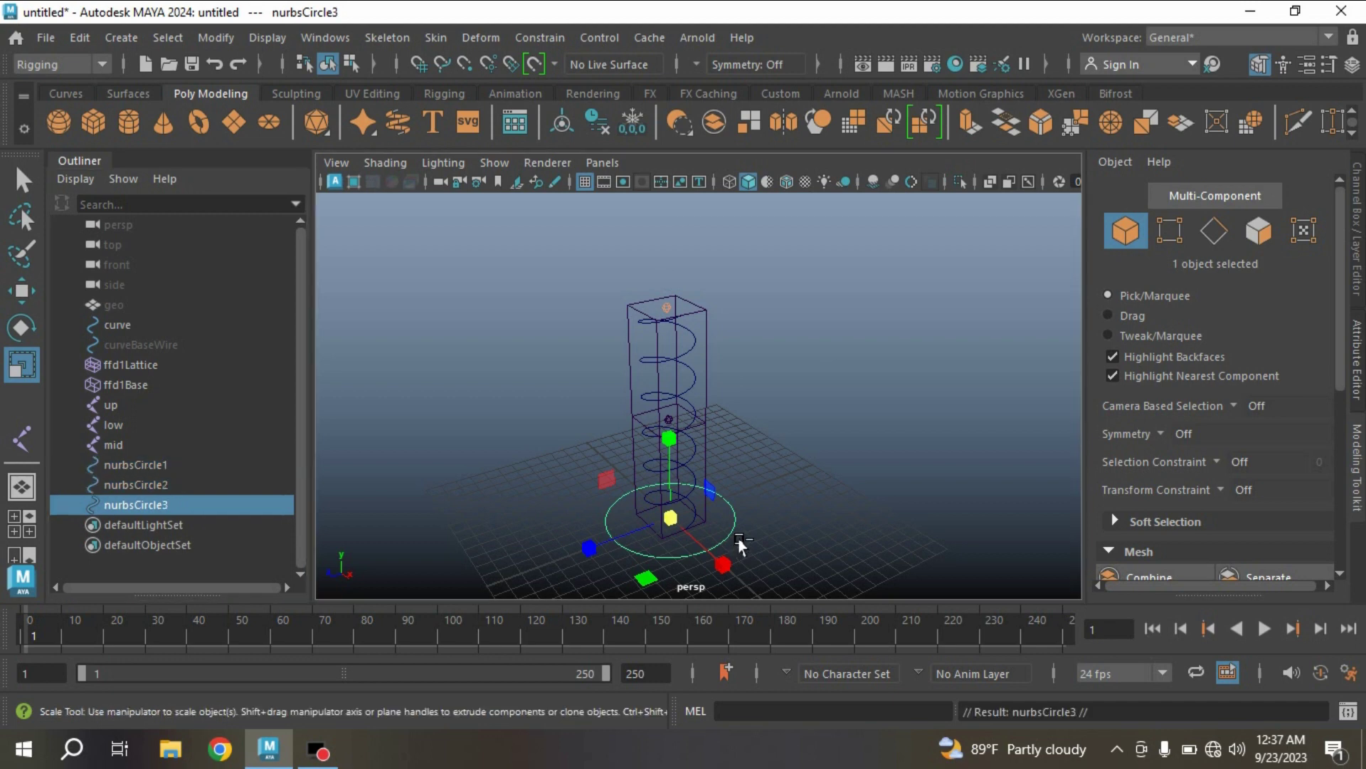
- Rename the three circles upper, middle and lower, and delete their construction history
double_click(130, 466)
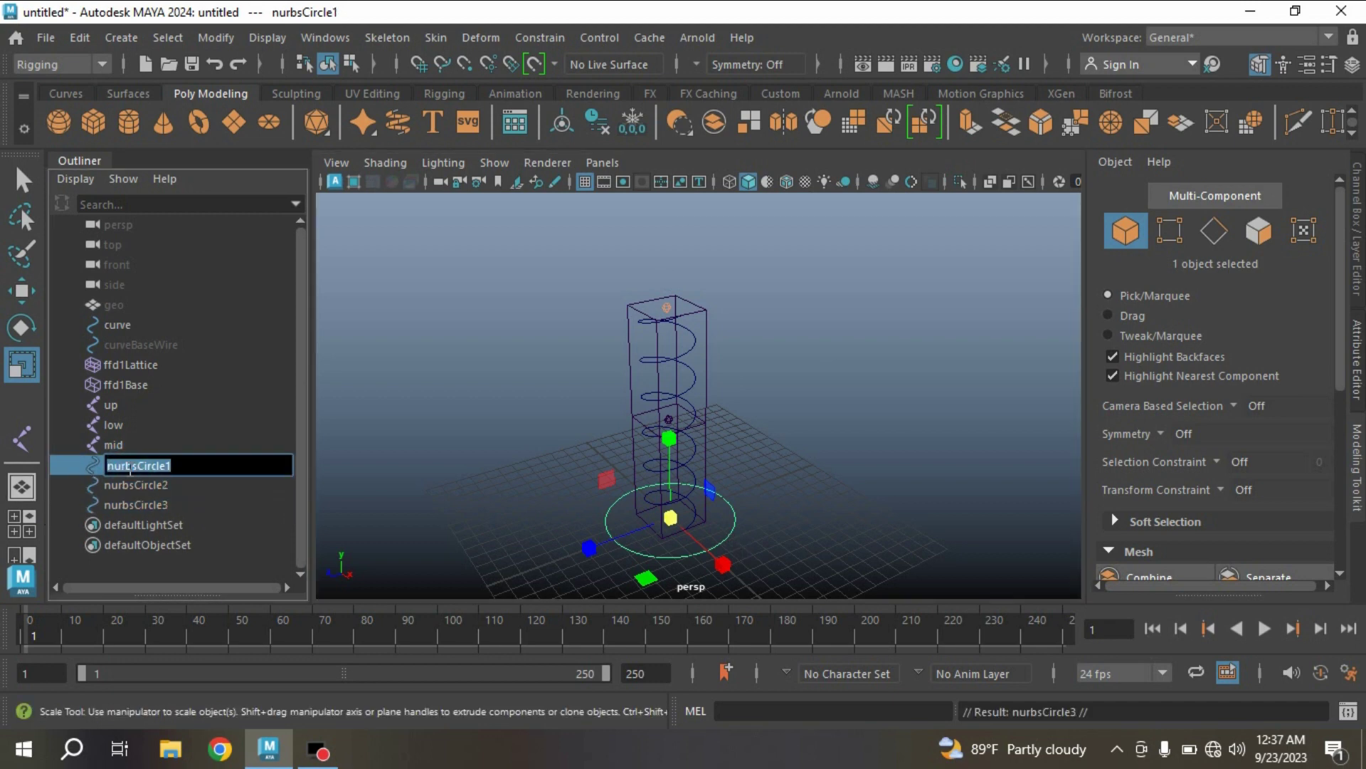
text(upper)
key(Return)
double_click(124, 484)
text(middle)
key(Return)
double_click(120, 505)
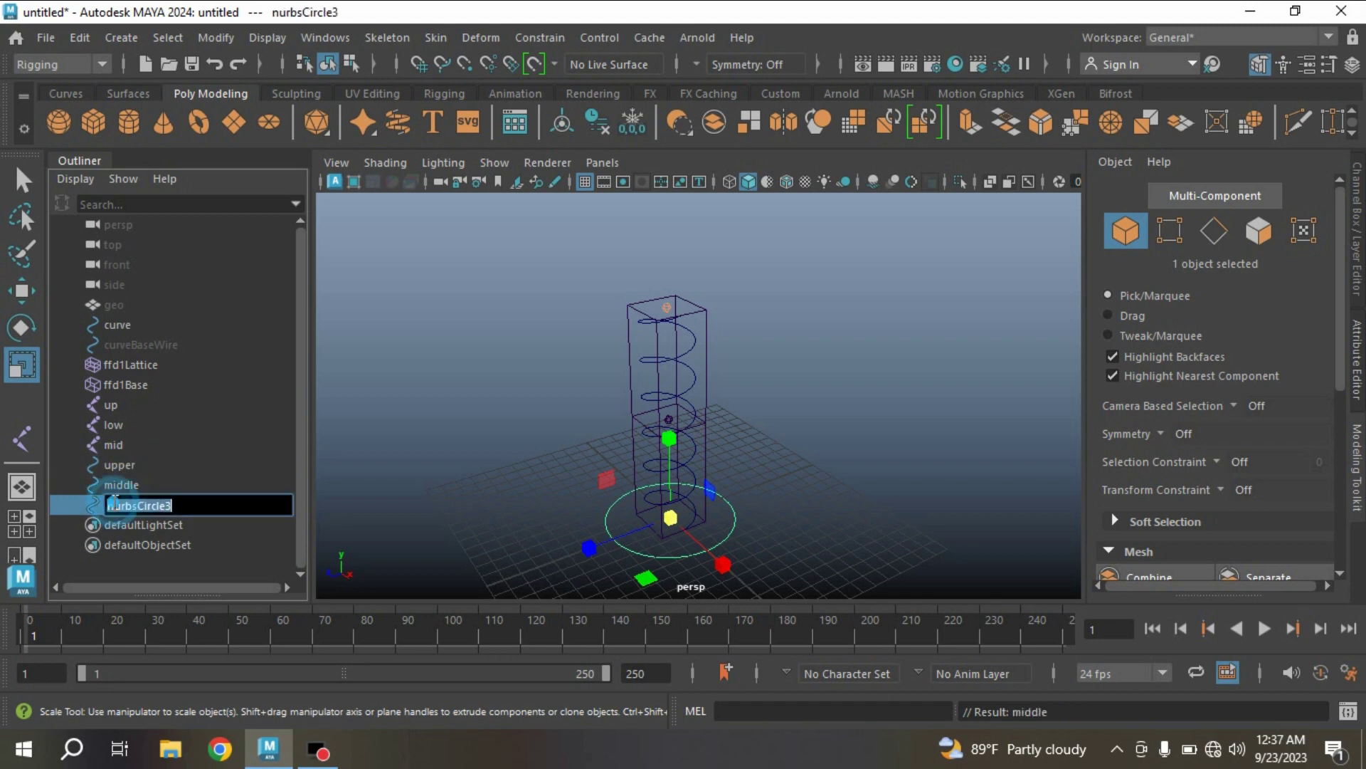
text(lower)
key(Return)
drag(113, 471, 117, 507)
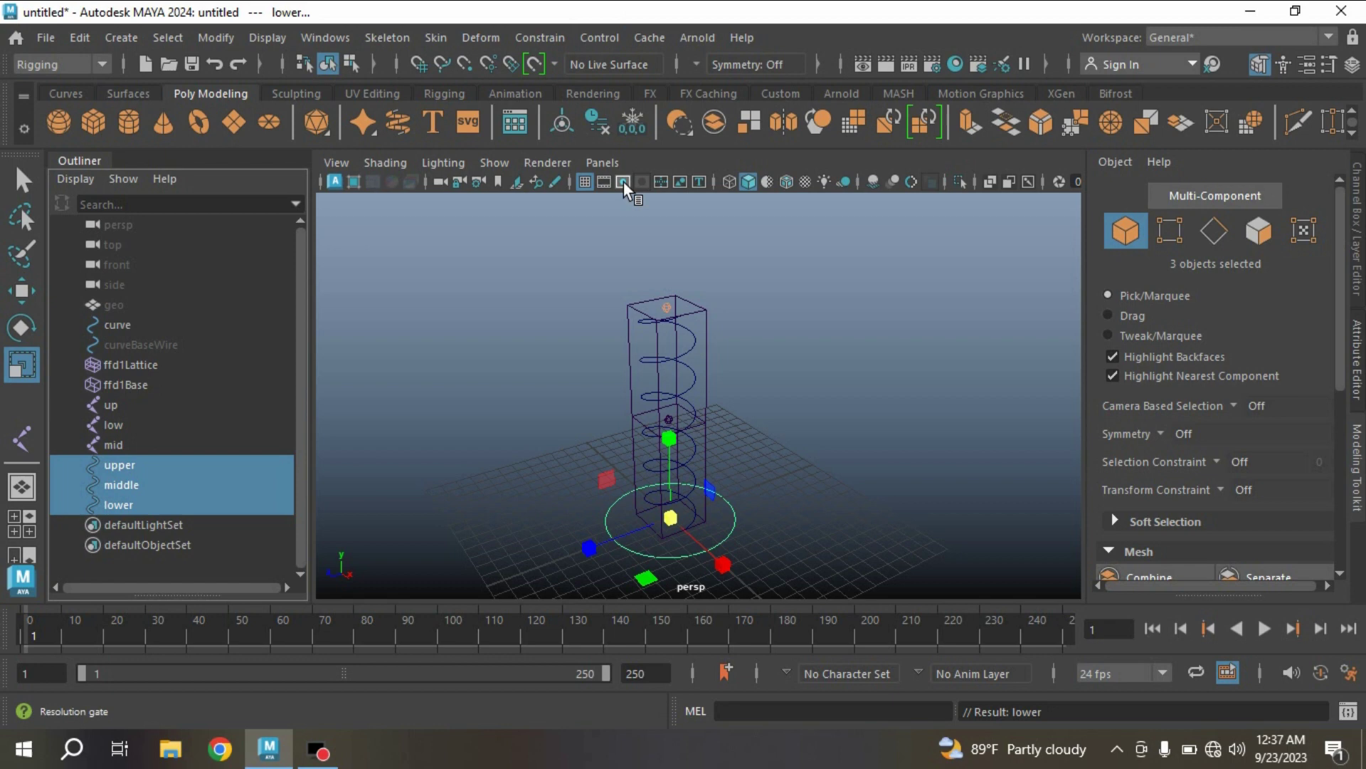
click(597, 122)
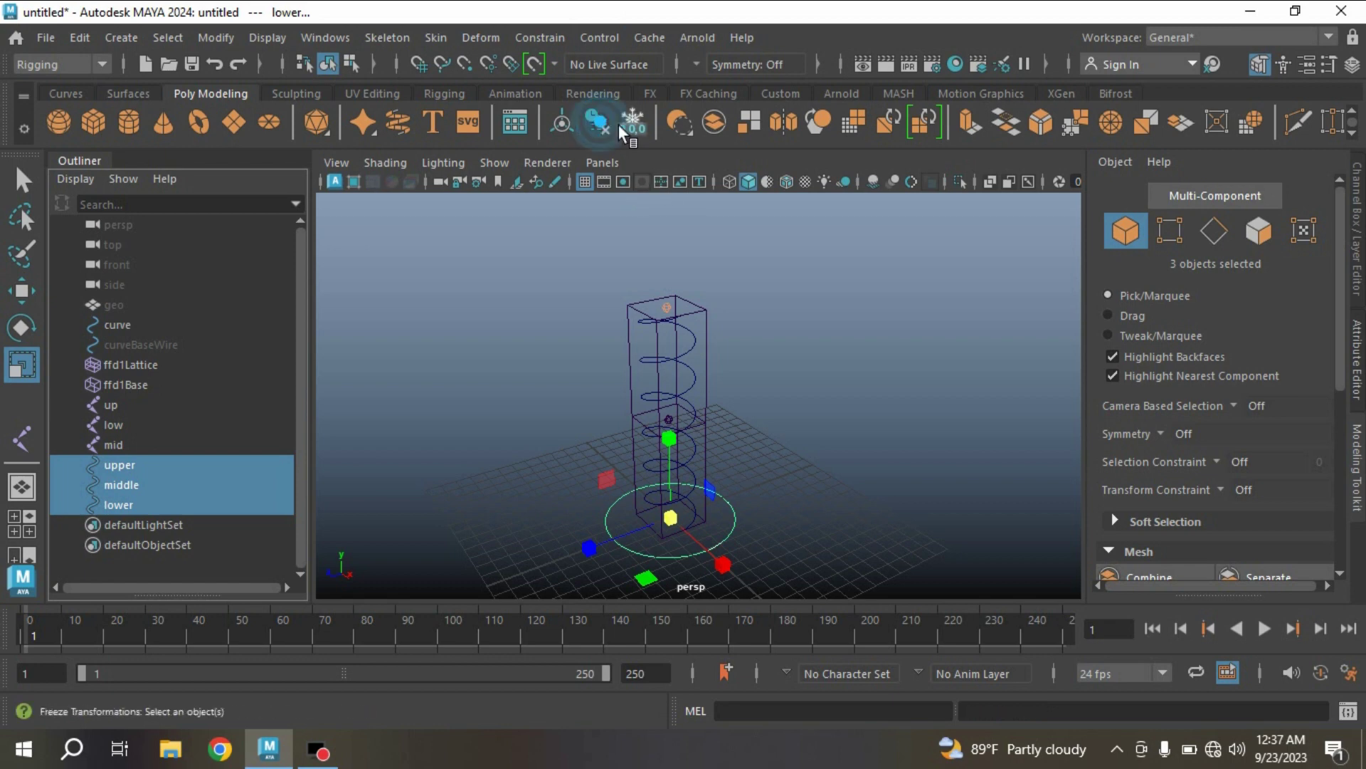
- Group the upper circle on its own and rename the group upper_ctrl
click(152, 466)
key(ctrl+g)
click(74, 505)
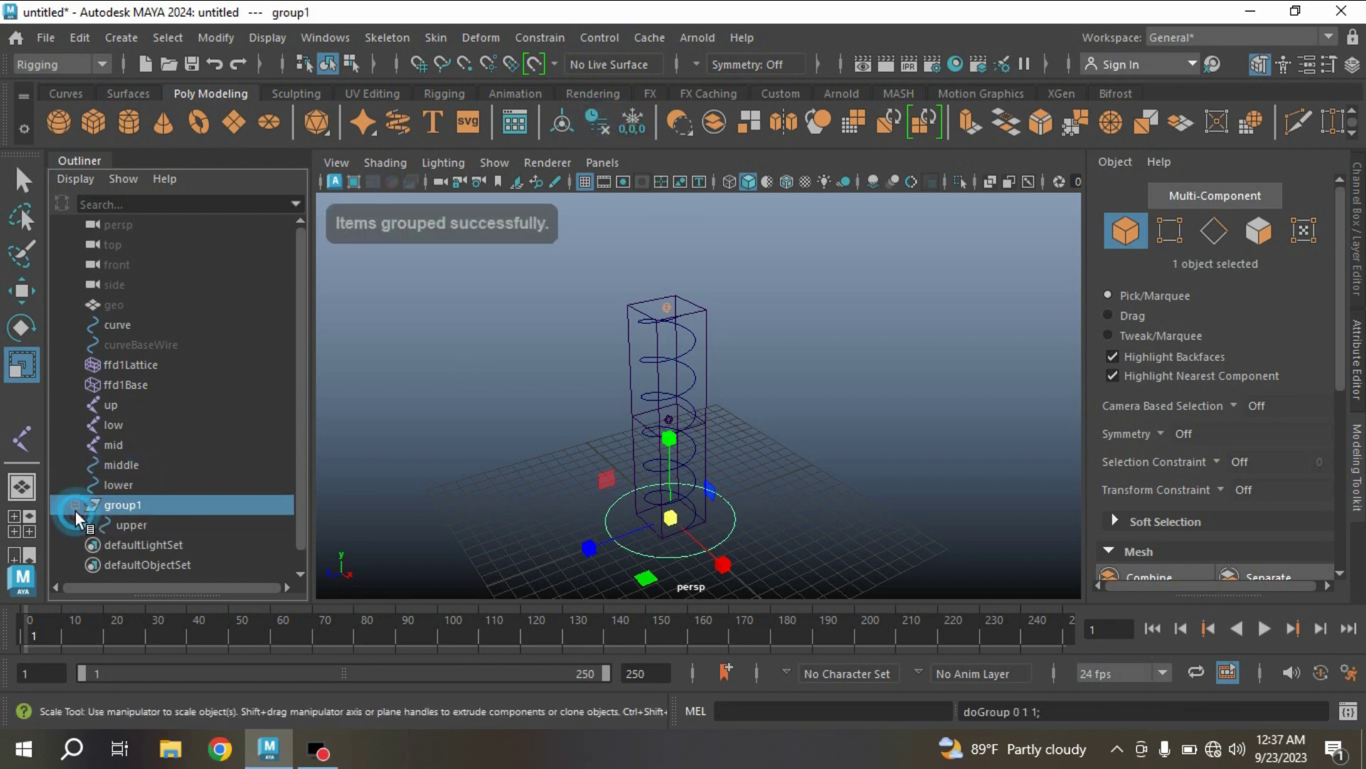
click(126, 524)
double_click(128, 525)
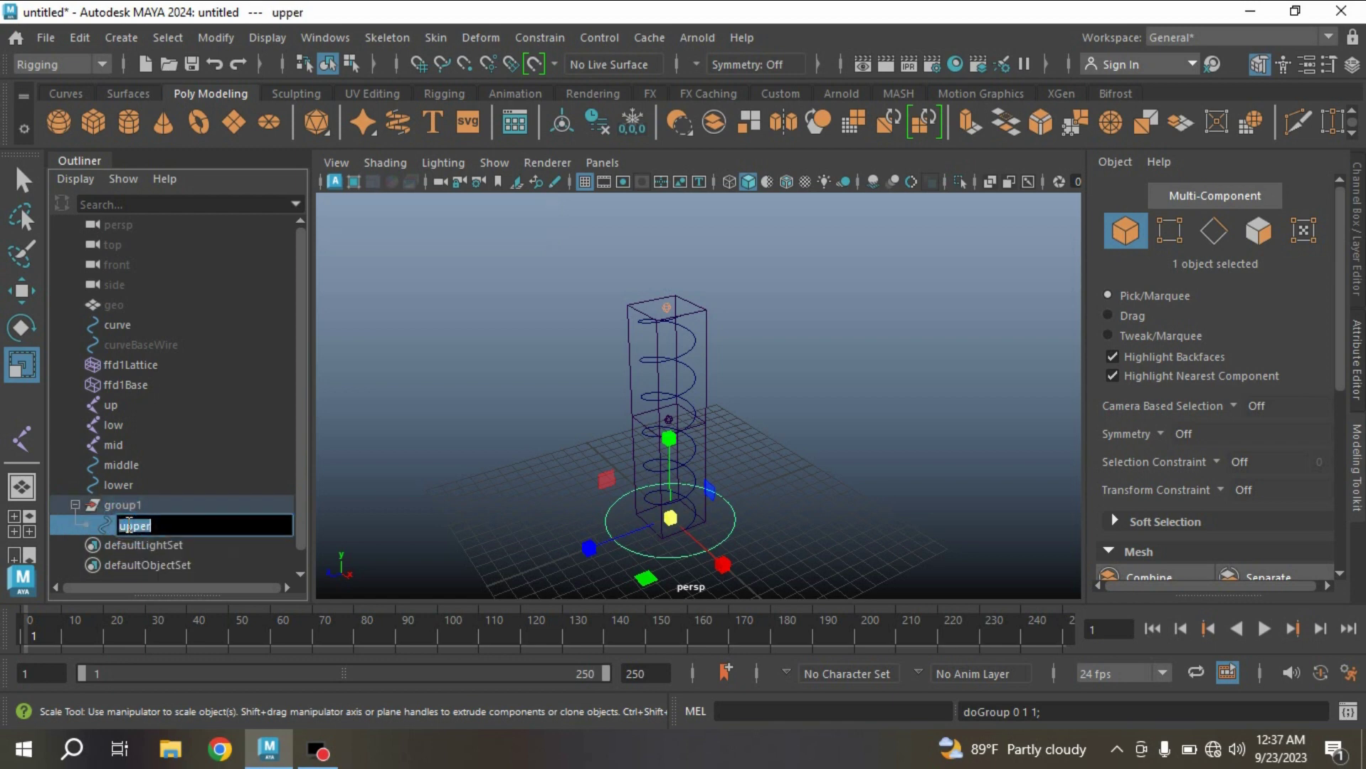
click(128, 505)
double_click(130, 505)
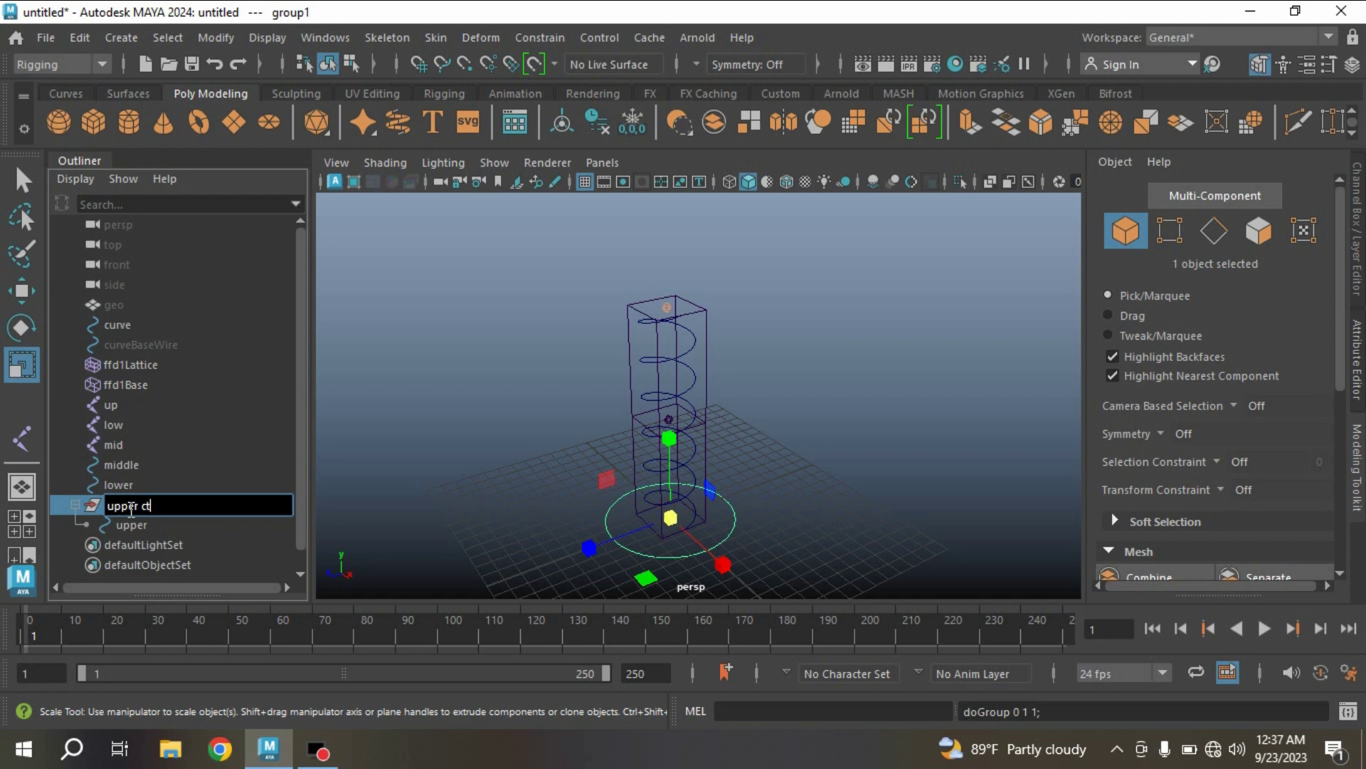
text(upper ctrl)
key(Return)
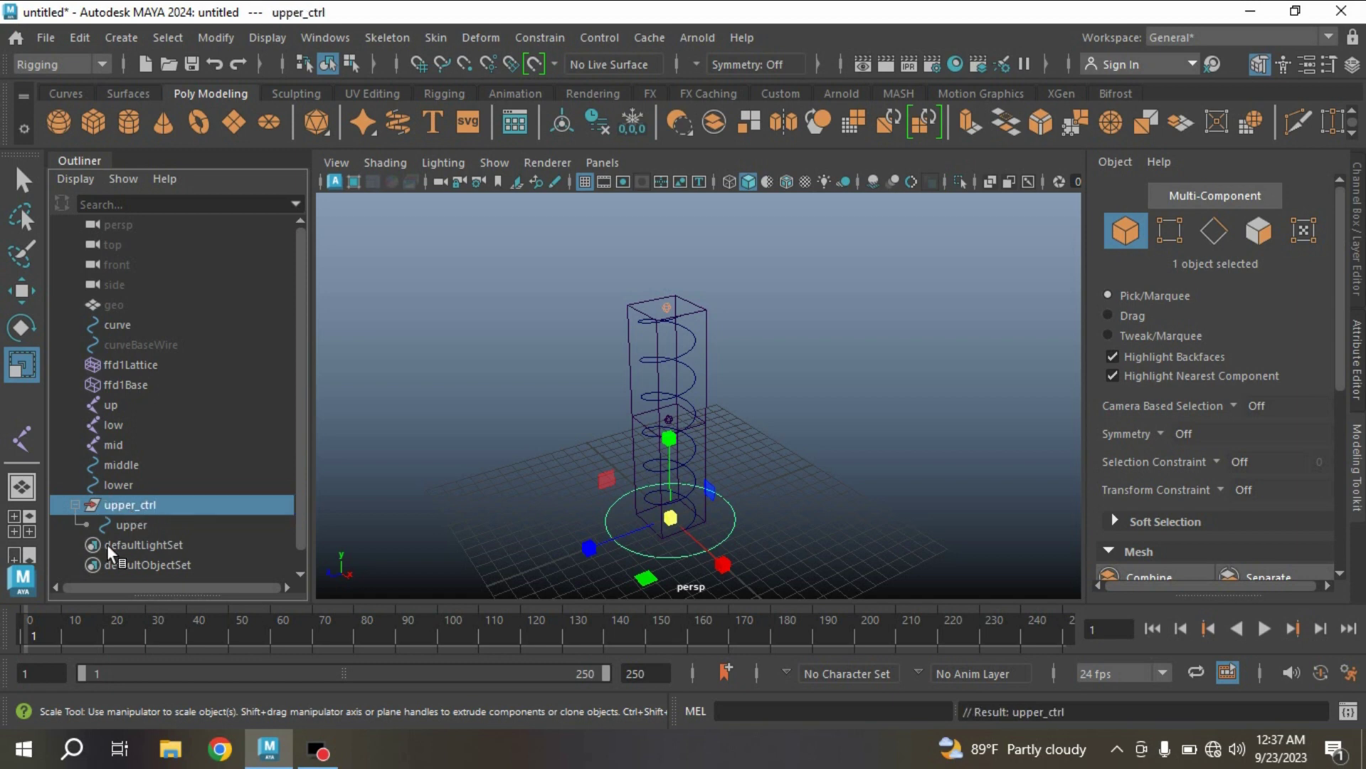
- Group the middle circle on its own and rename the group middle_grp
click(129, 470)
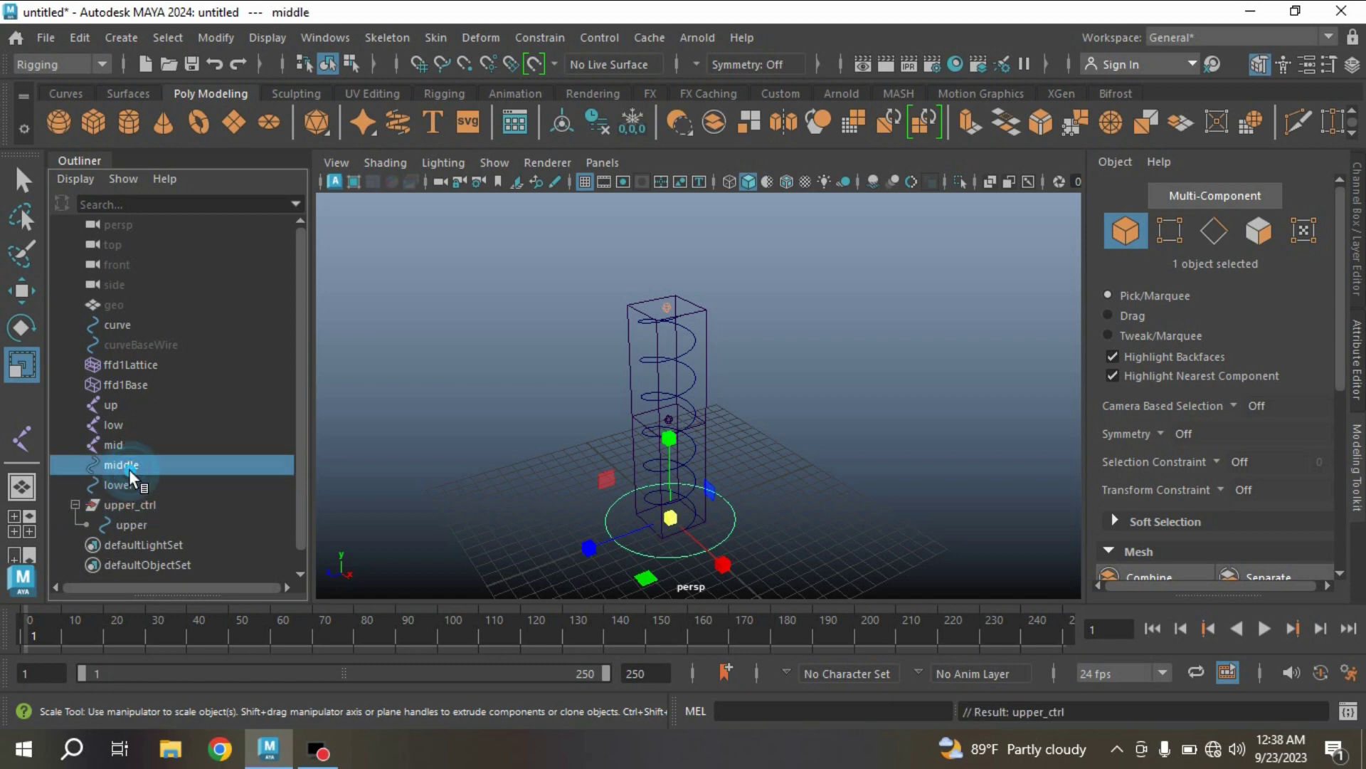
key(ctrl+g)
double_click(84, 526)
text(middle_grp)
key(Return)
- Group the lower circle on its own and rename the group lower_ctrl
click(113, 464)
key(ctrl+g)
double_click(79, 546)
text(lower_ctrl)
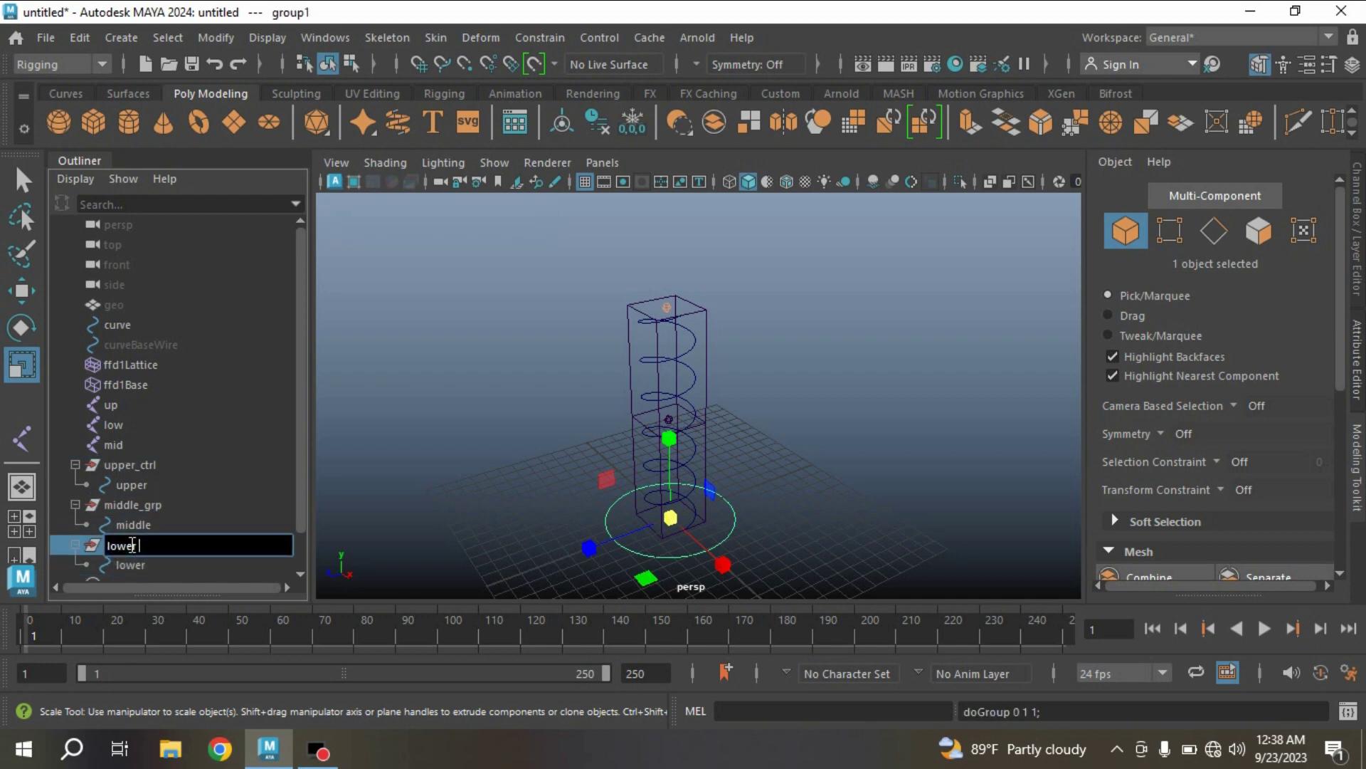
key(Return)
- Hide ffd1Lattice, ffd1Base and the spring's wire curve
click(128, 464)
drag(130, 365, 133, 388)
key(w)
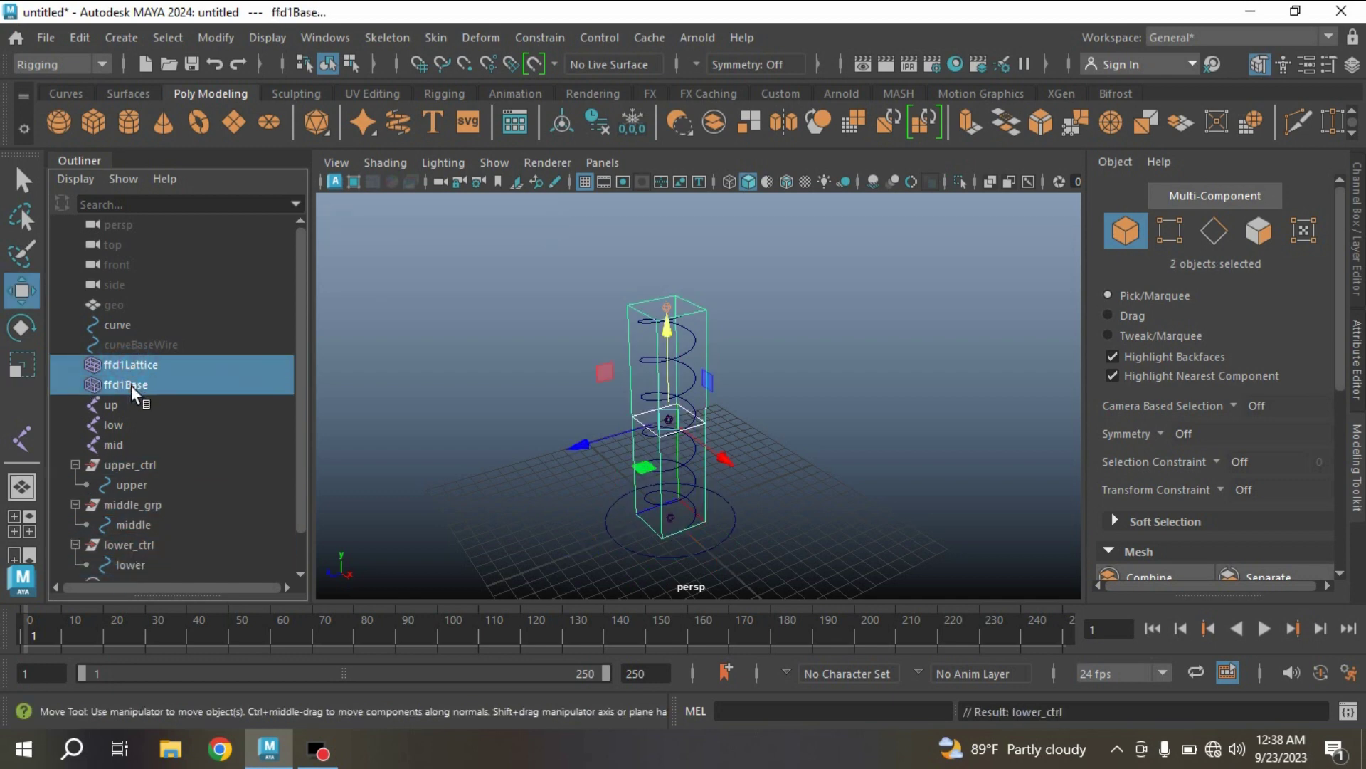
key(ctrl+h)
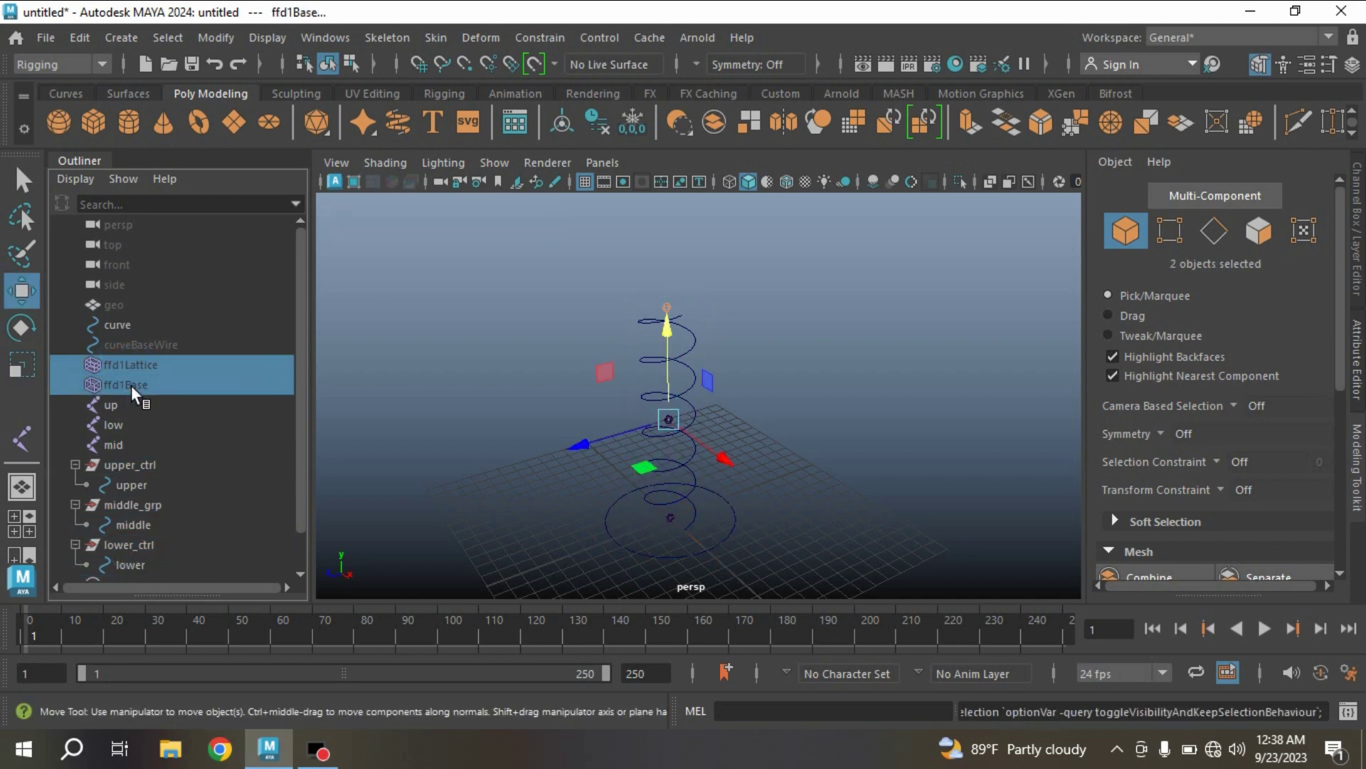
click(125, 326)
key(ctrl+h)
- Snap the upper_ctrl group onto the up joint, at Y 14
click(737, 484)
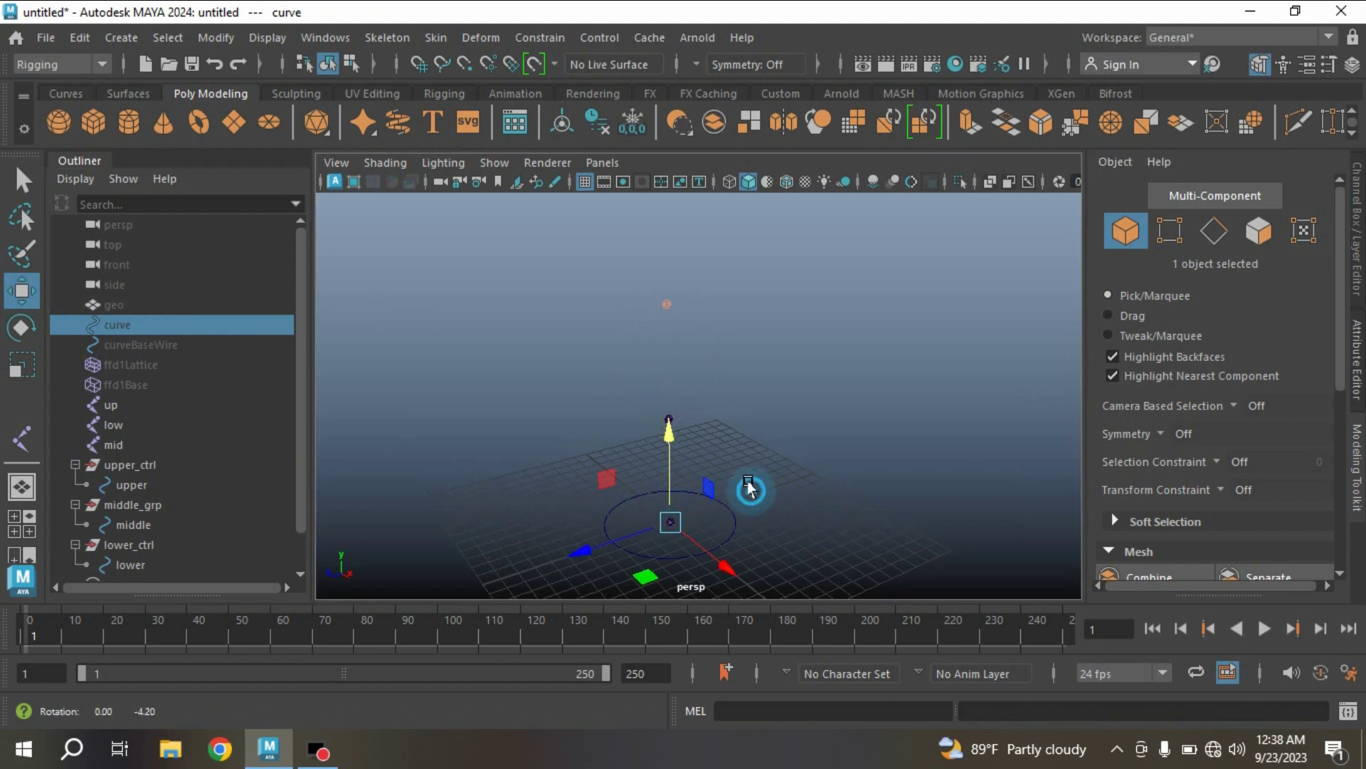
click(125, 466)
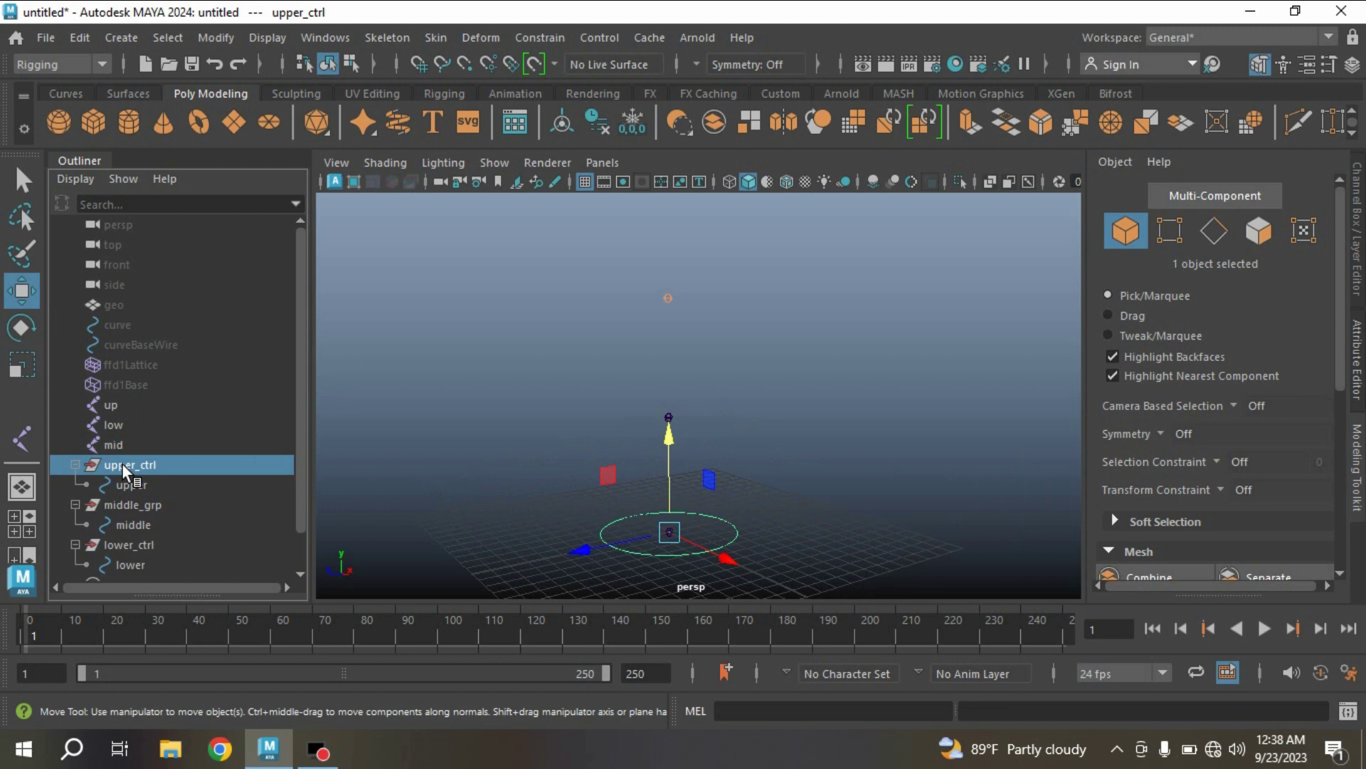
drag(669, 532, 675, 324)
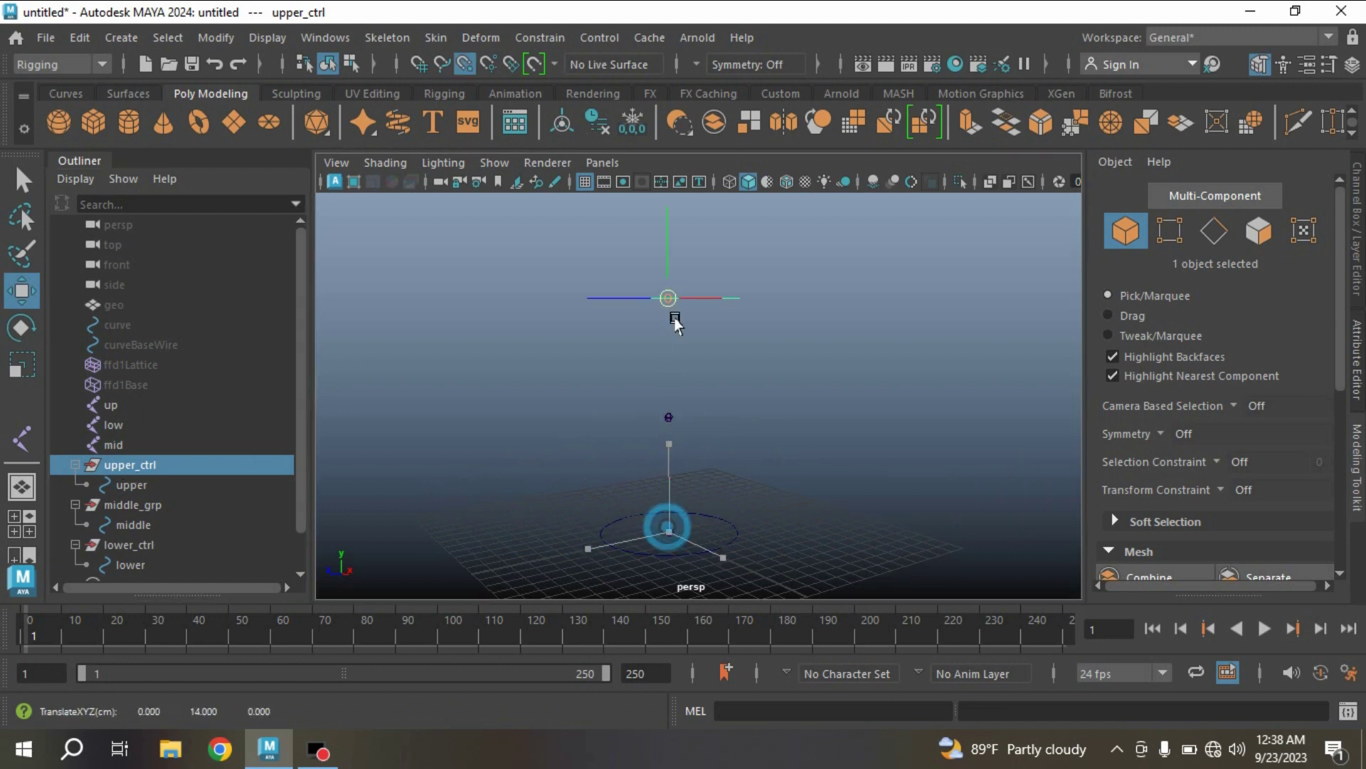
- Snap middle_grp onto the mid joint at Y 7 and keep the lower_ctrl group on the low joint at the origin
click(125, 507)
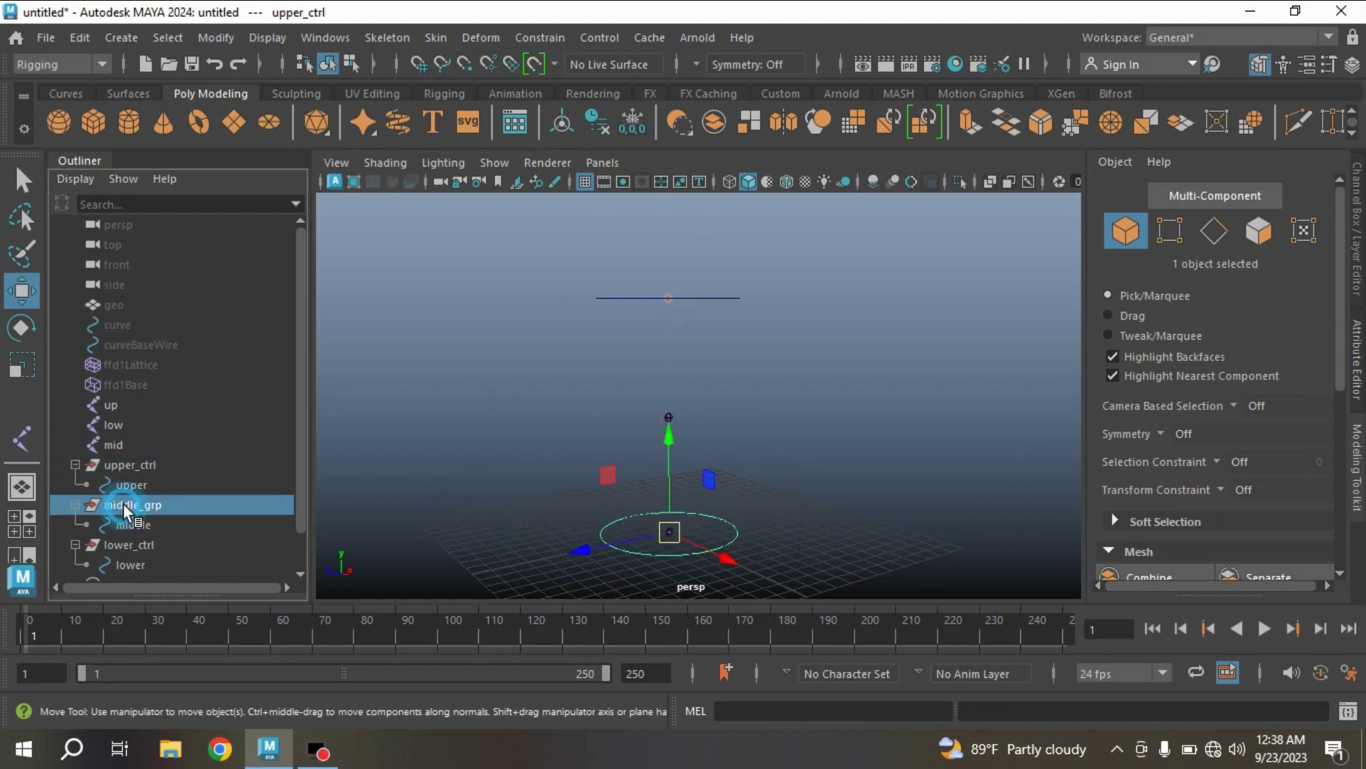
key(v)
drag(668, 535, 669, 418)
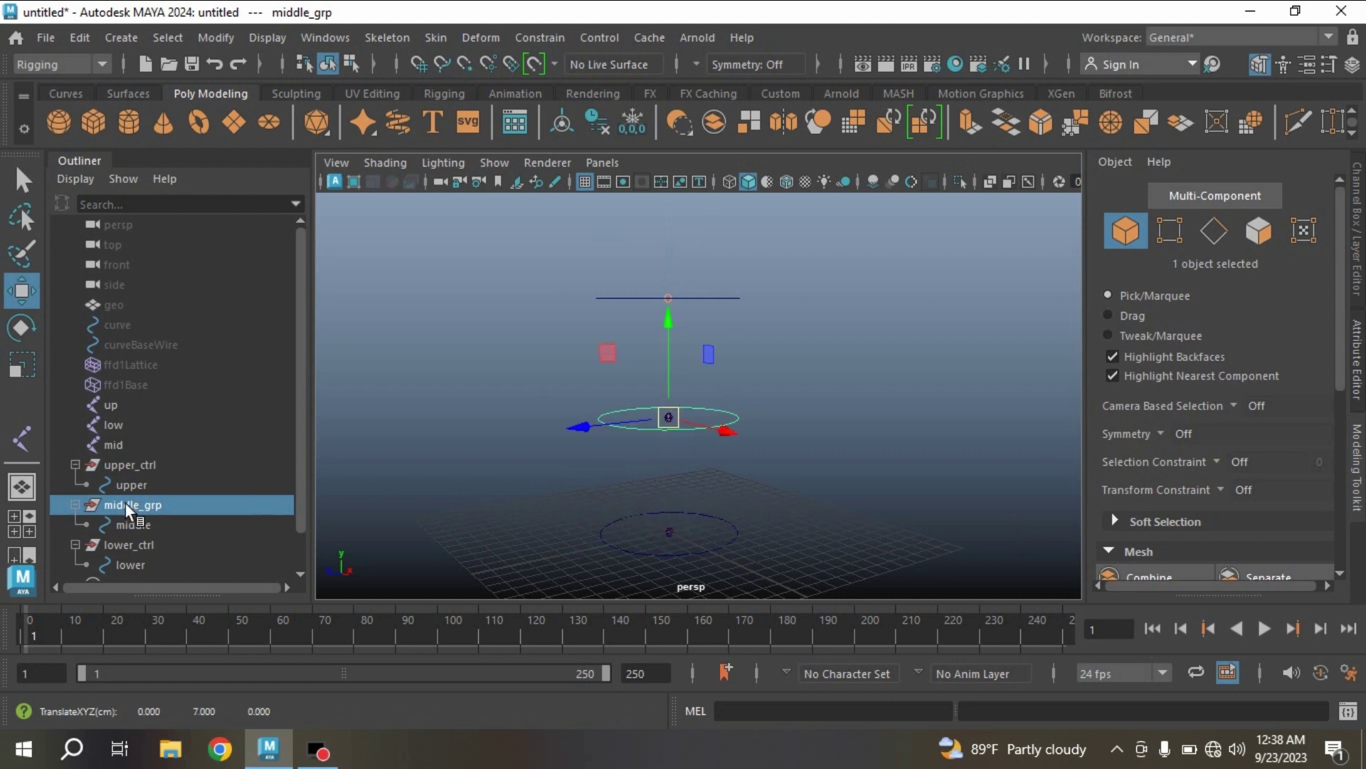
click(121, 546)
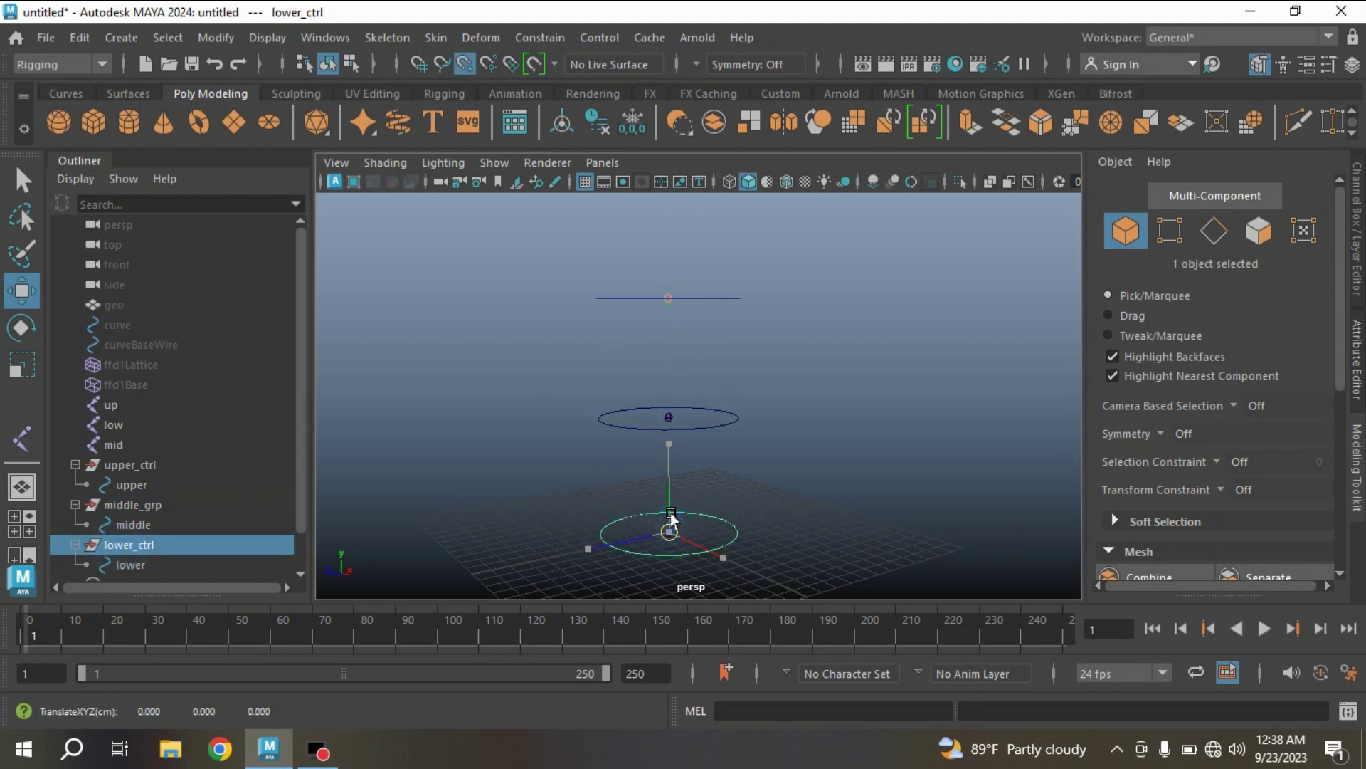
- Unhide the spring mesh geo and its wire curve
alt+drag(909, 464, 911, 498)
drag(114, 305, 117, 316)
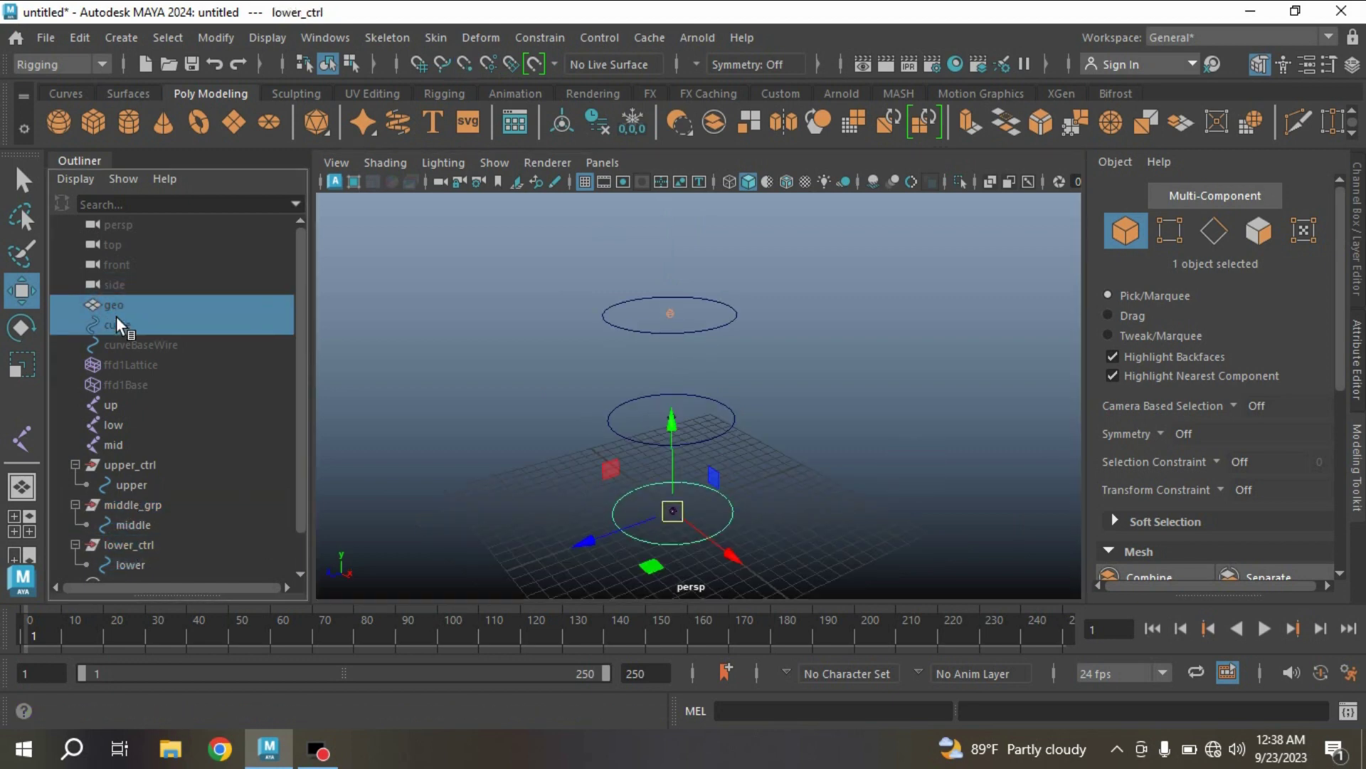
key(h)
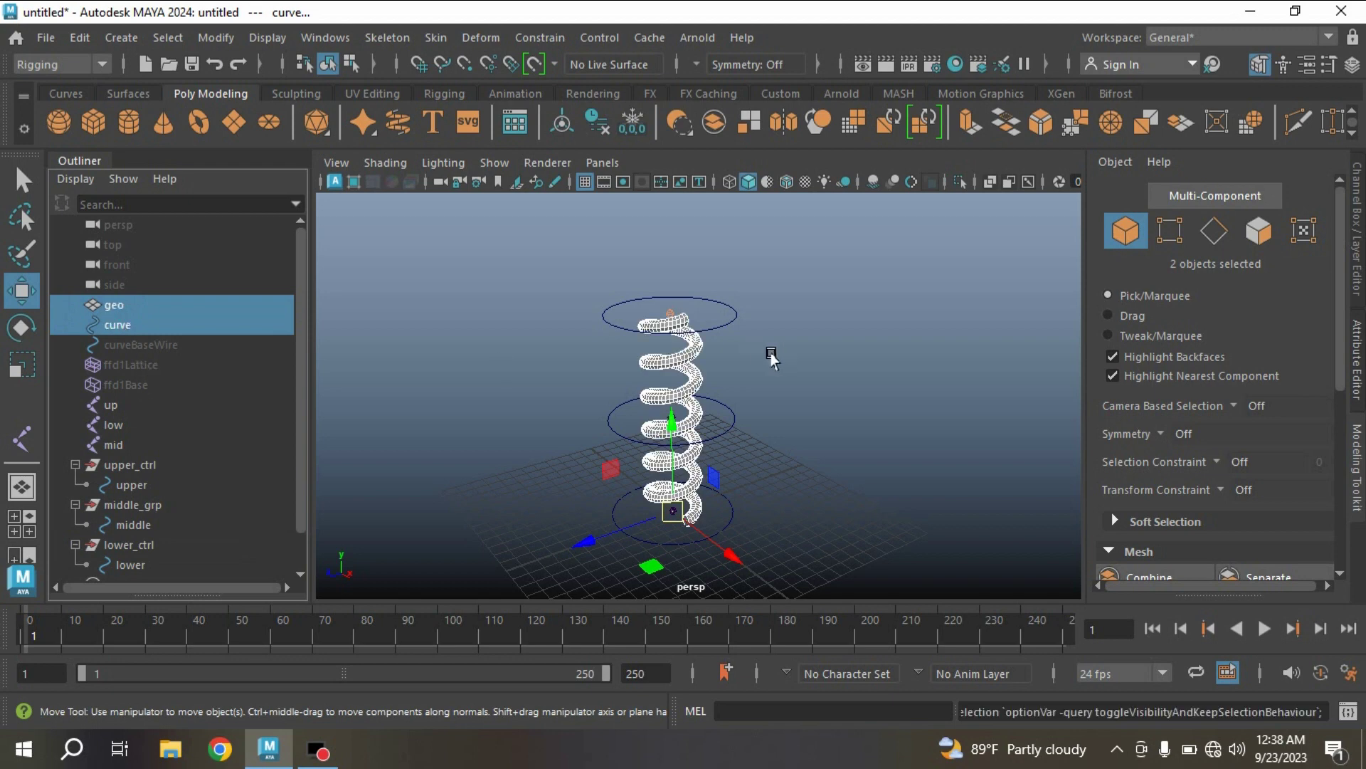
- Parent-constrain the up joint to the upper circle using the default options, with Maintain offset off and all axes on
click(125, 486)
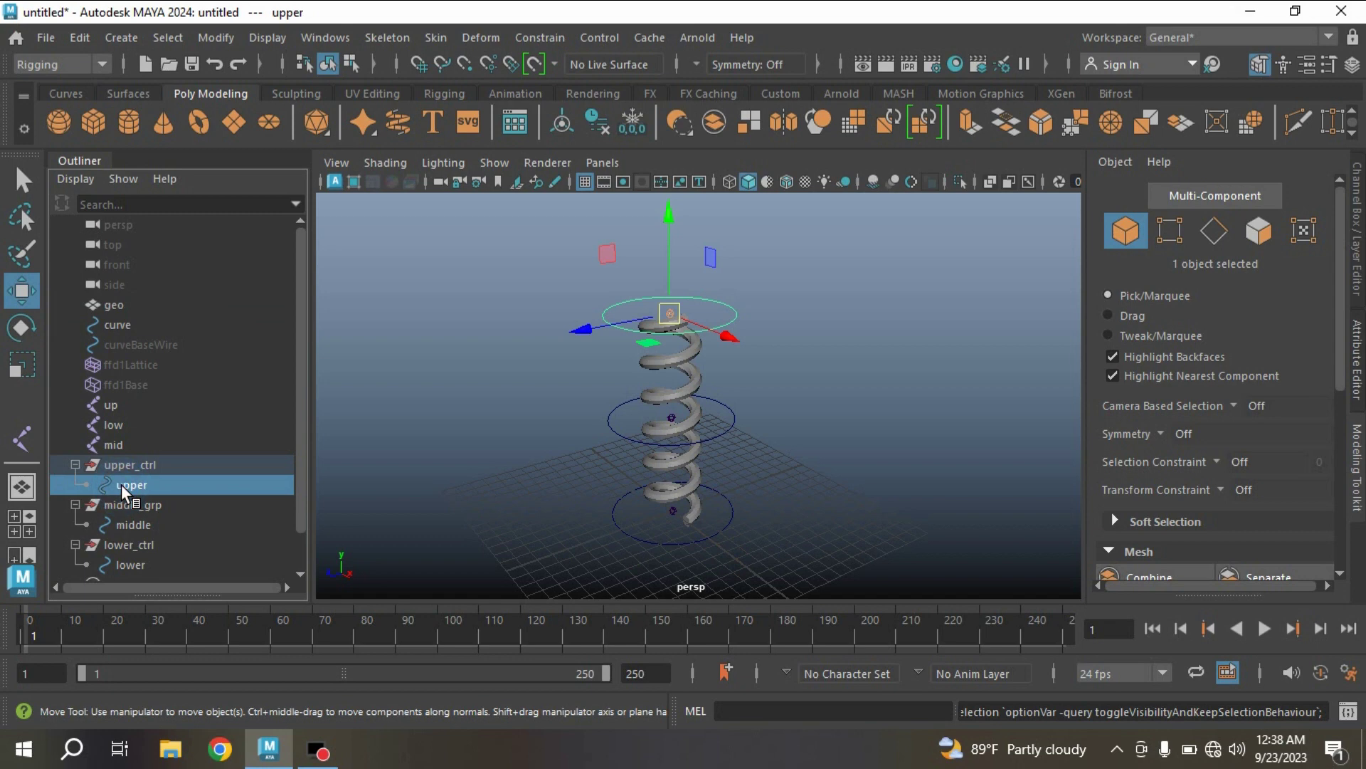
ctrl+click(110, 402)
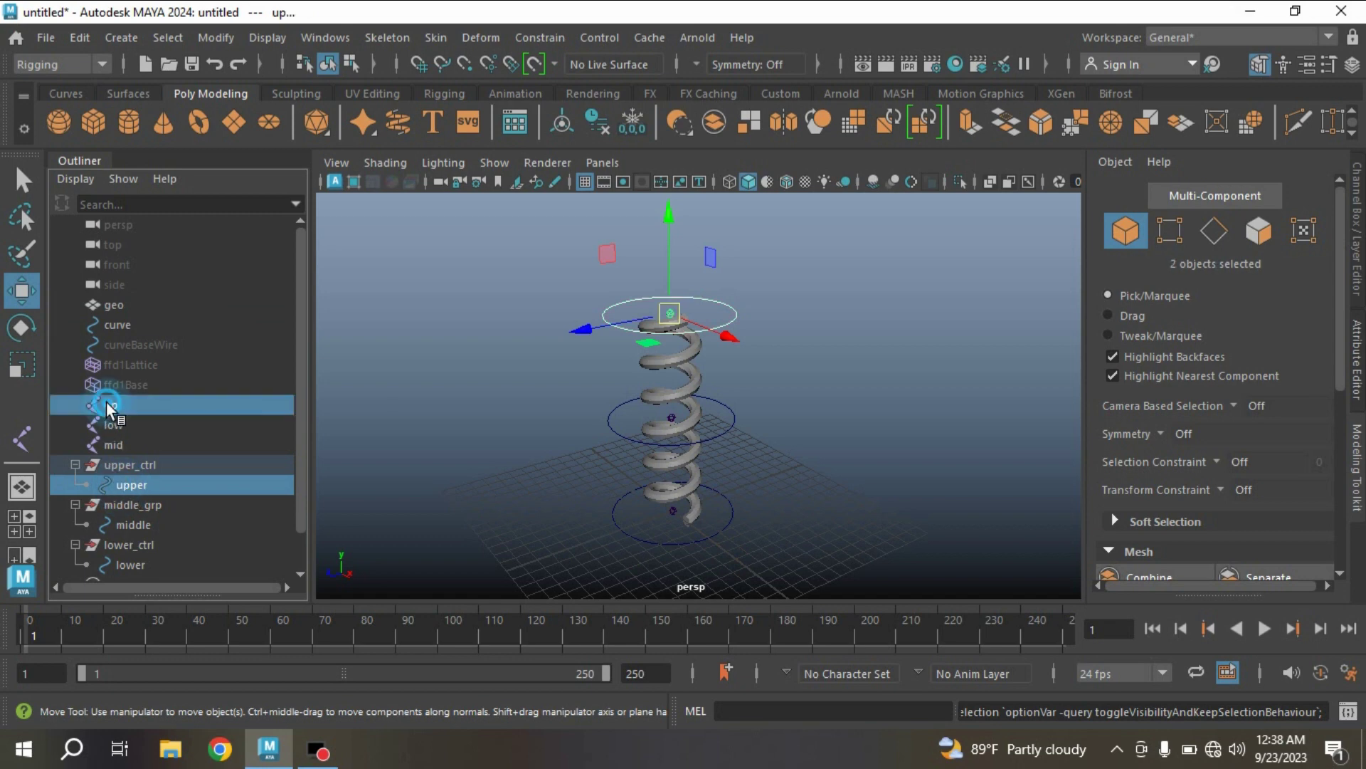
click(540, 37)
click(731, 92)
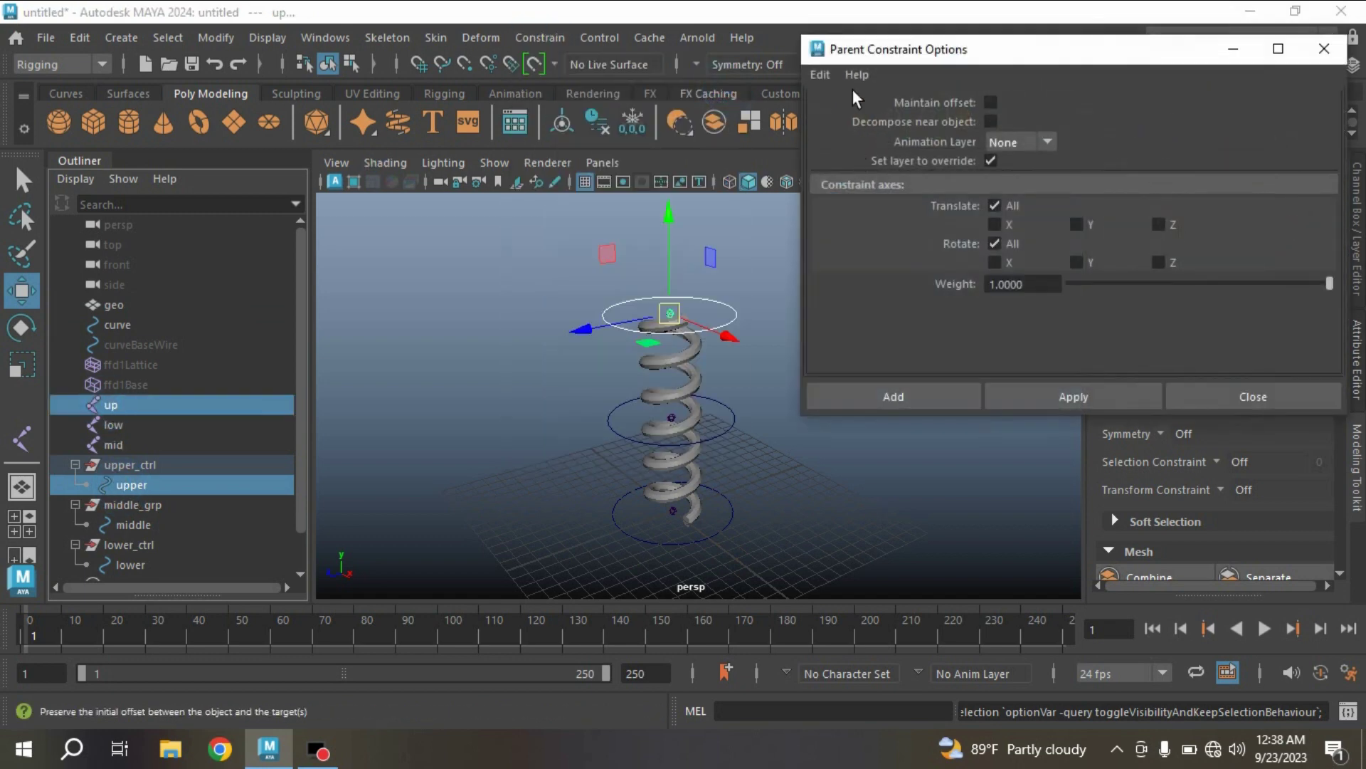
click(834, 75)
click(840, 111)
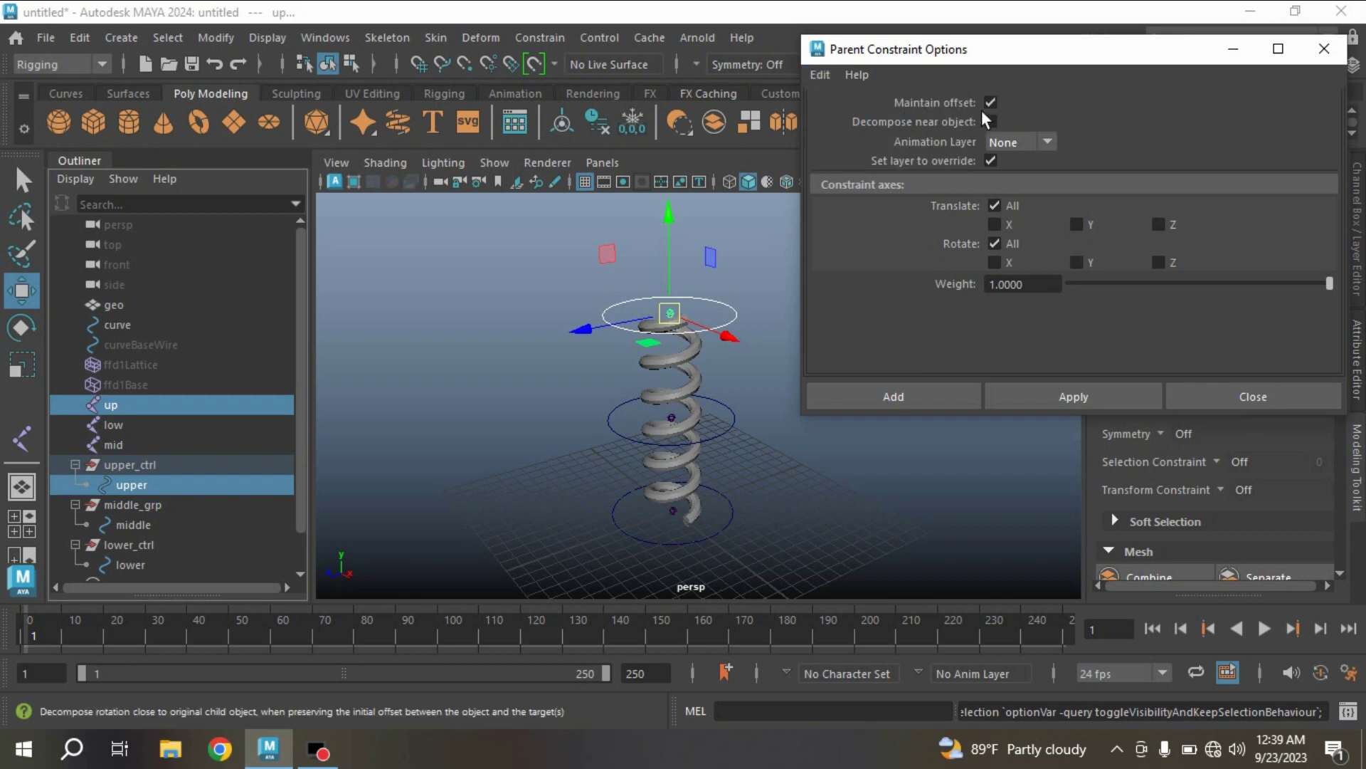
click(1045, 397)
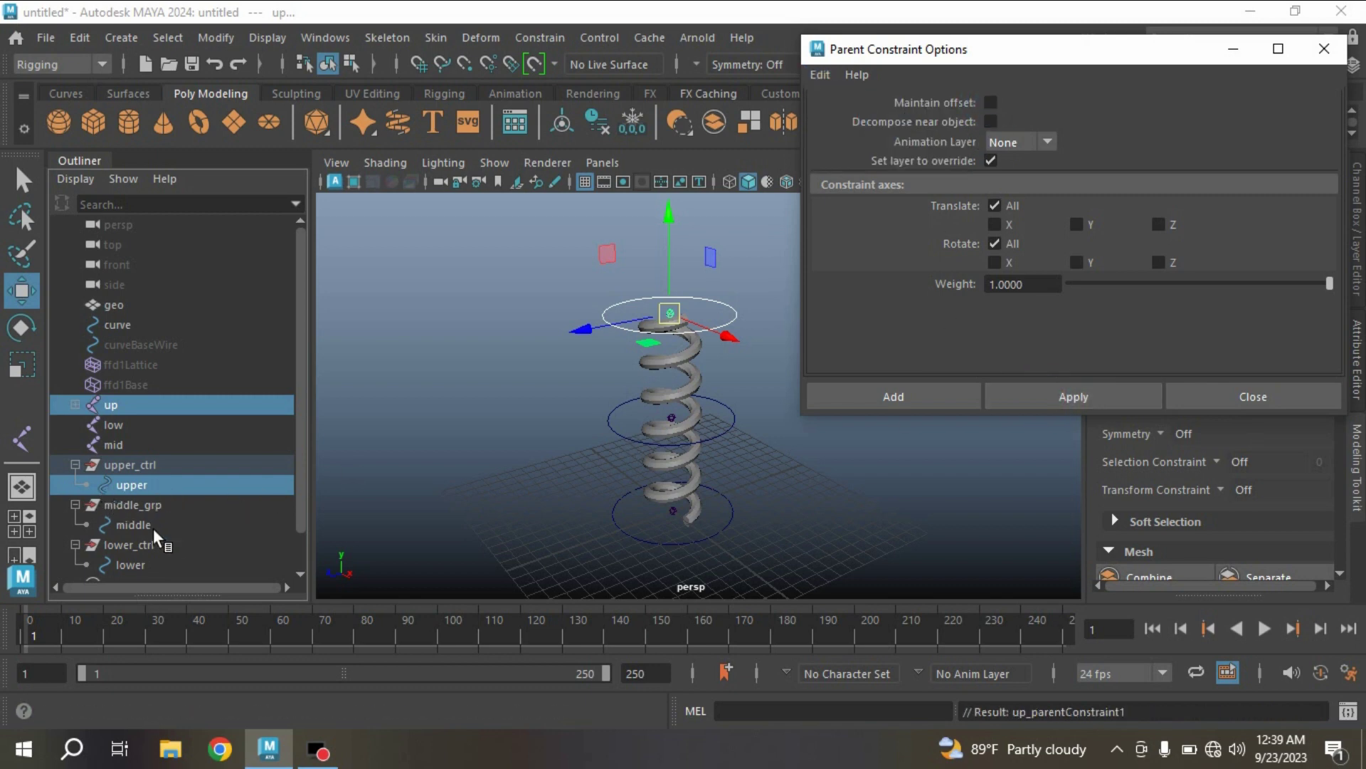
- Parent-constrain the mid joint to the middle circle and the low joint to the lower circle with the same options
click(152, 528)
ctrl+click(122, 442)
click(1071, 396)
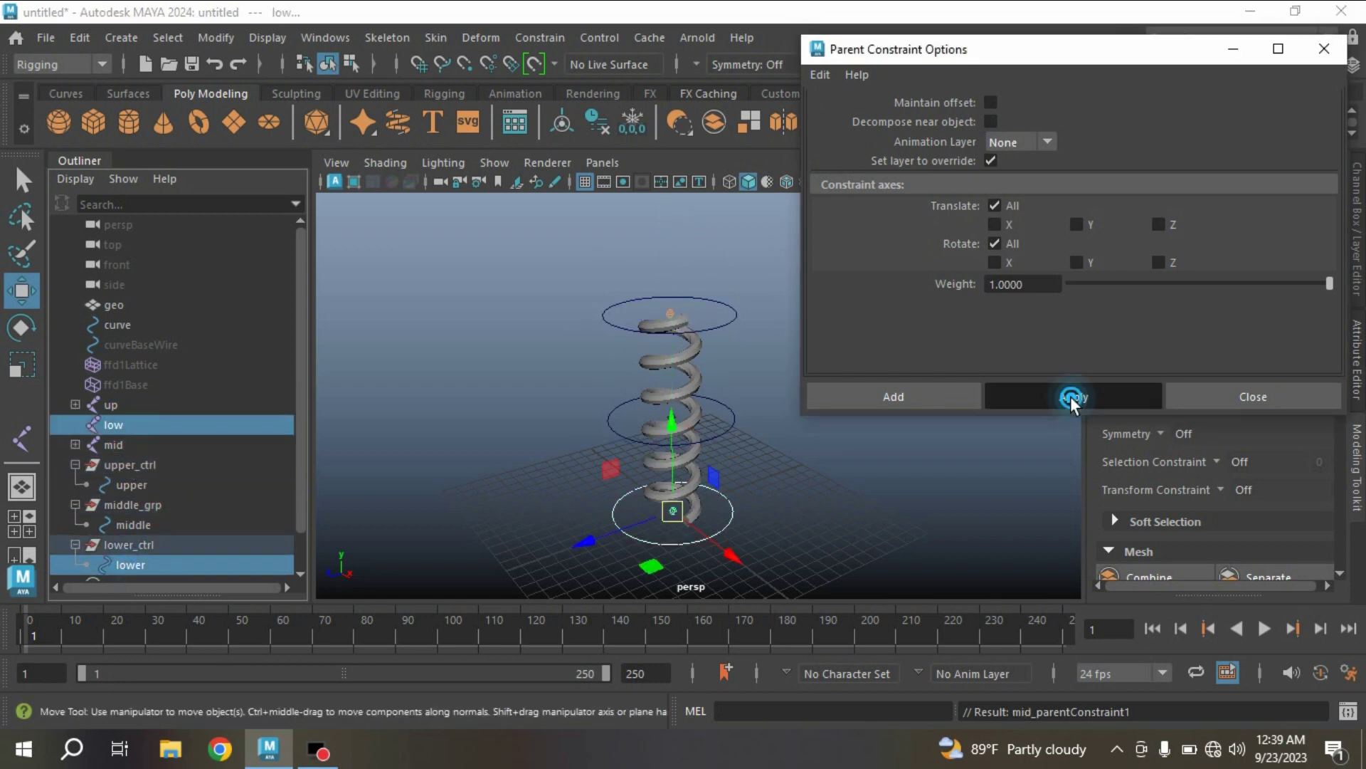
- Test the bend by moving the middle circle along Z to about -12.43
drag(712, 419, 740, 445)
drag(588, 429, 768, 405)
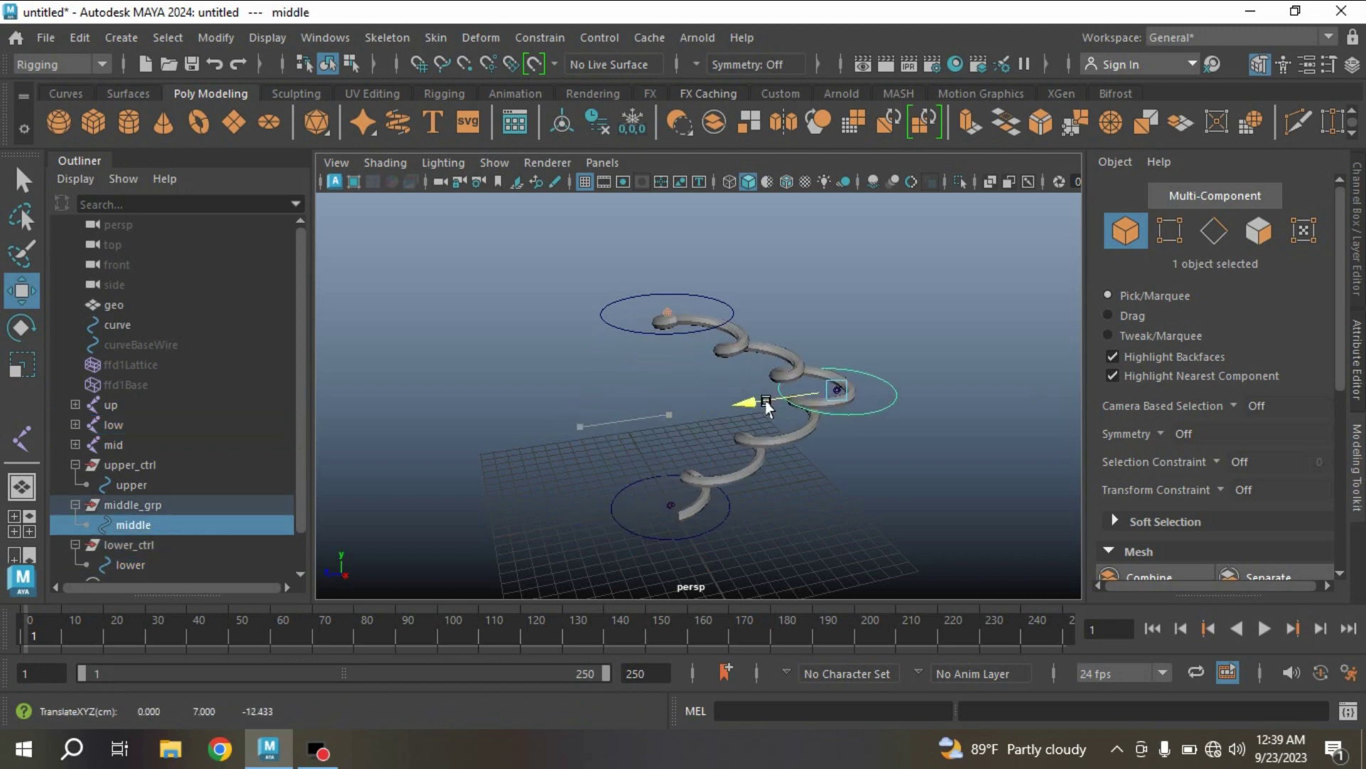
- Set Local Influence S, T and U of the ffd1 deformer on ffd1Lattice to 3
click(1357, 271)
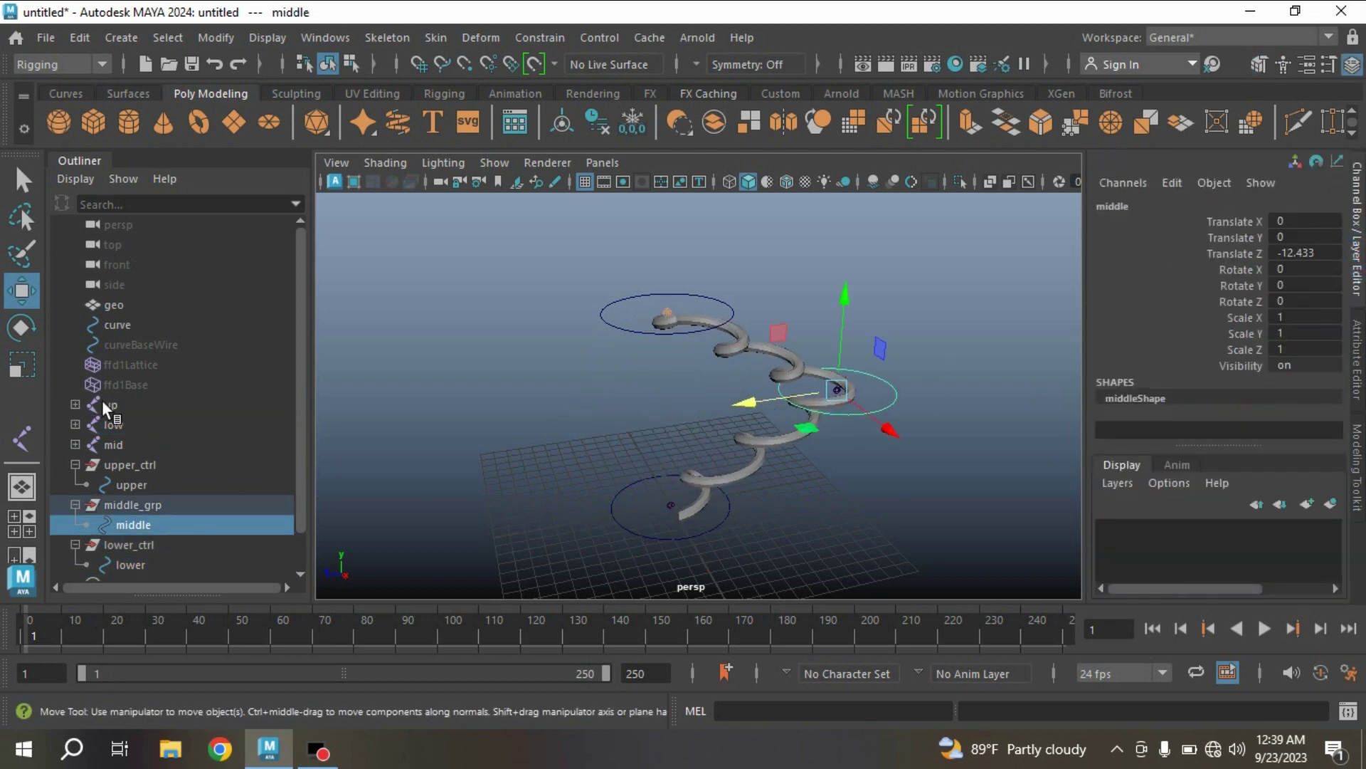
click(116, 364)
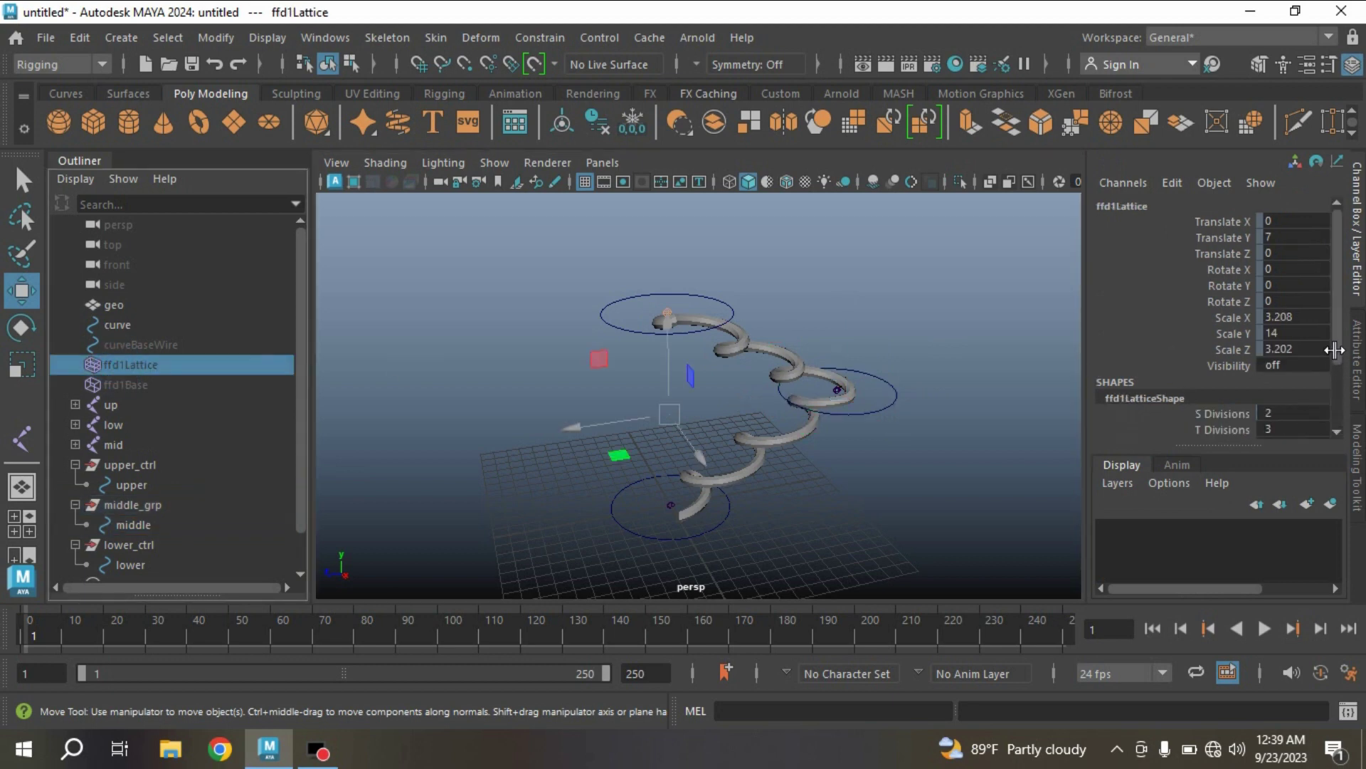
drag(1334, 349, 1347, 427)
click(1114, 415)
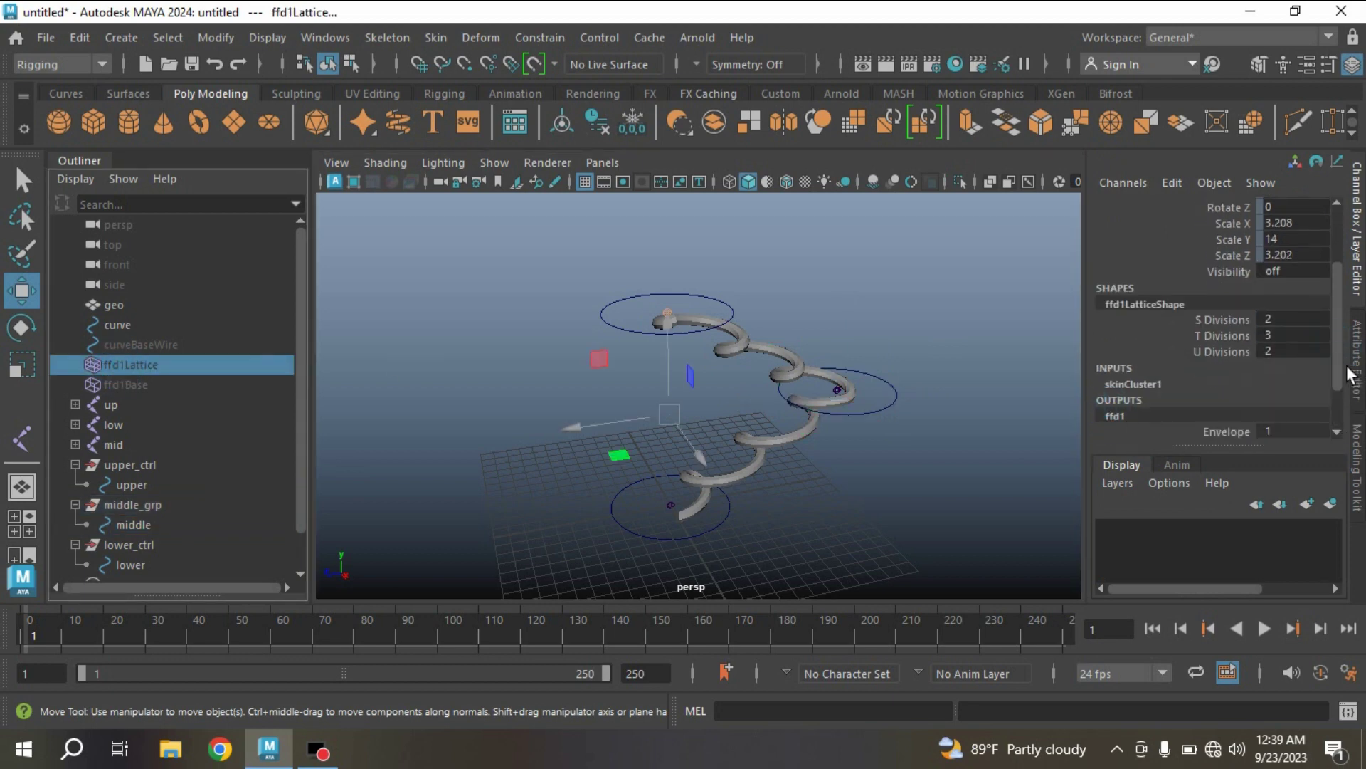
drag(1333, 366, 1355, 448)
drag(1281, 383, 1285, 421)
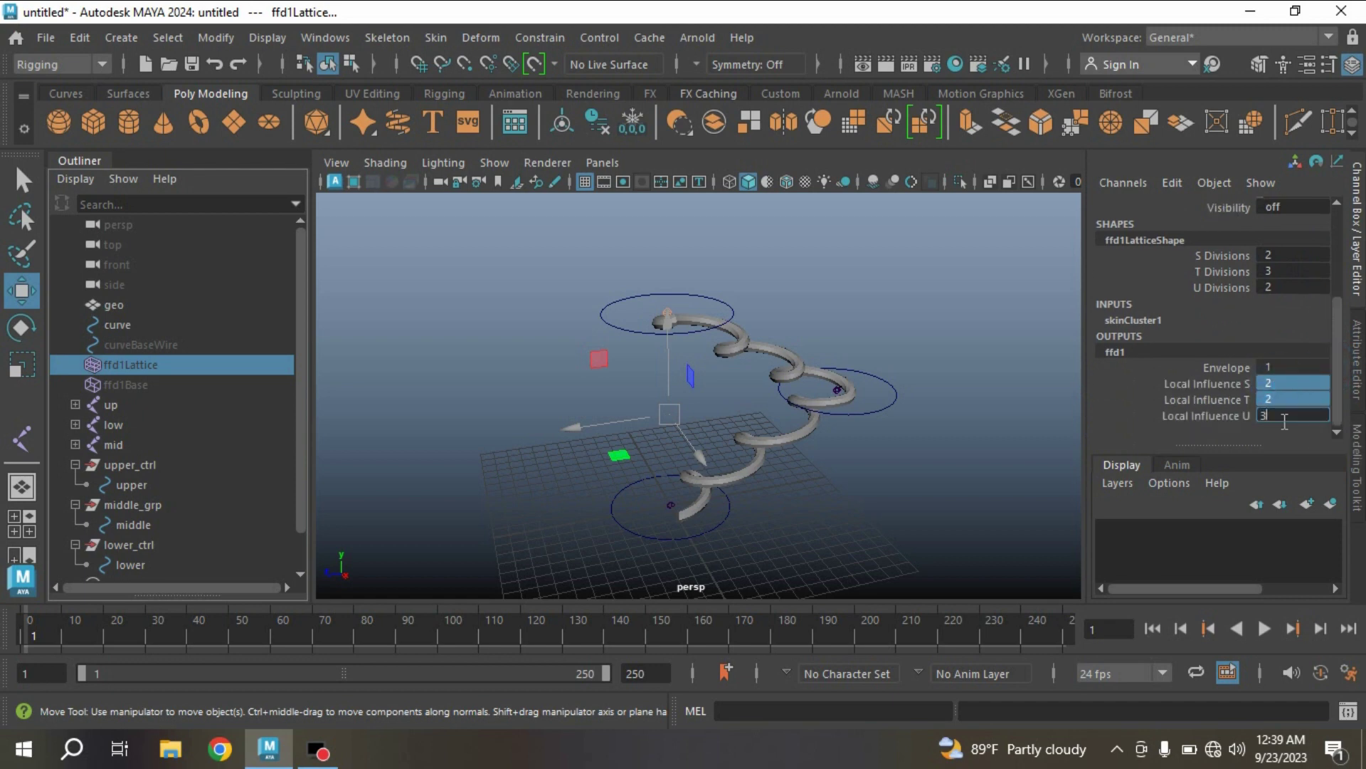
key(Return)
- Reset the middle circle's Translate Z to 0
click(869, 402)
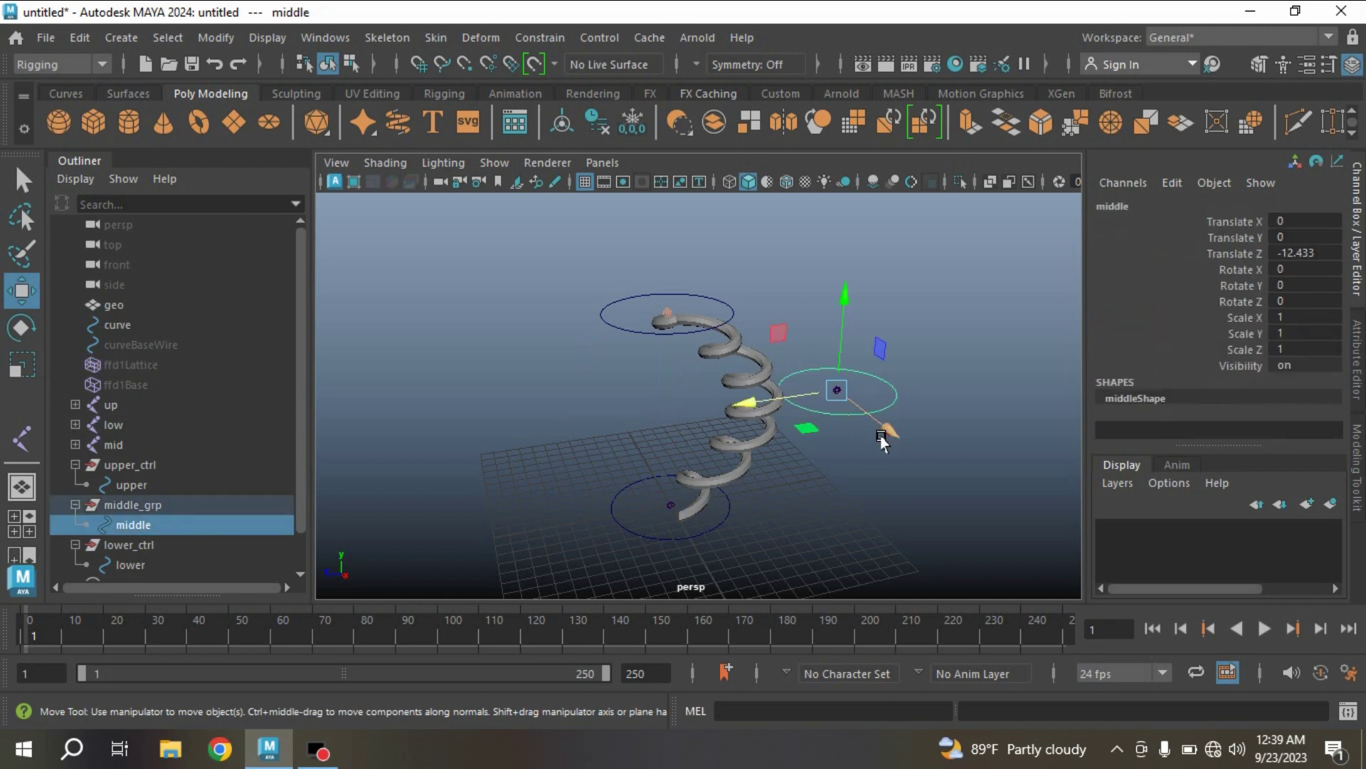
double_click(1294, 253)
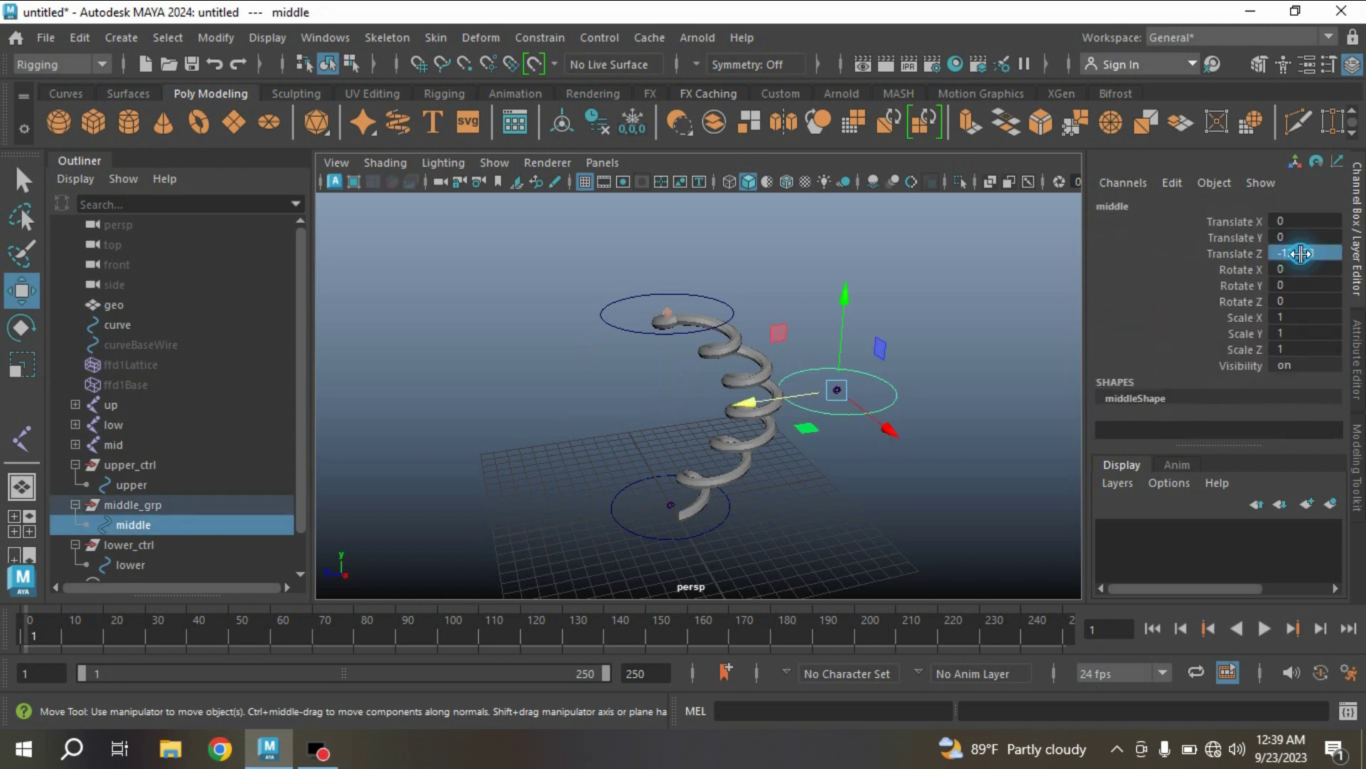
text(0)
key(Return)
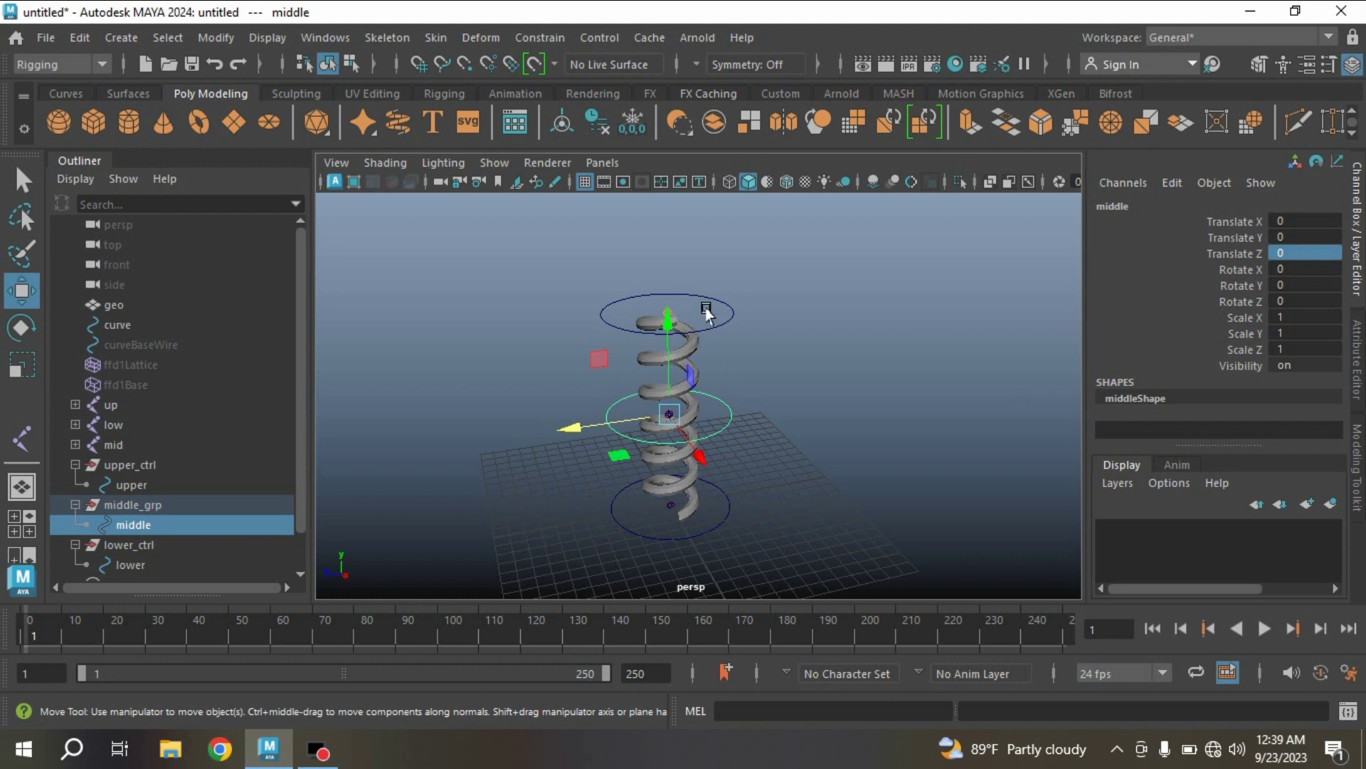
- Open the Connection Editor with the upper circle as the source and the up joint as the target
click(742, 351)
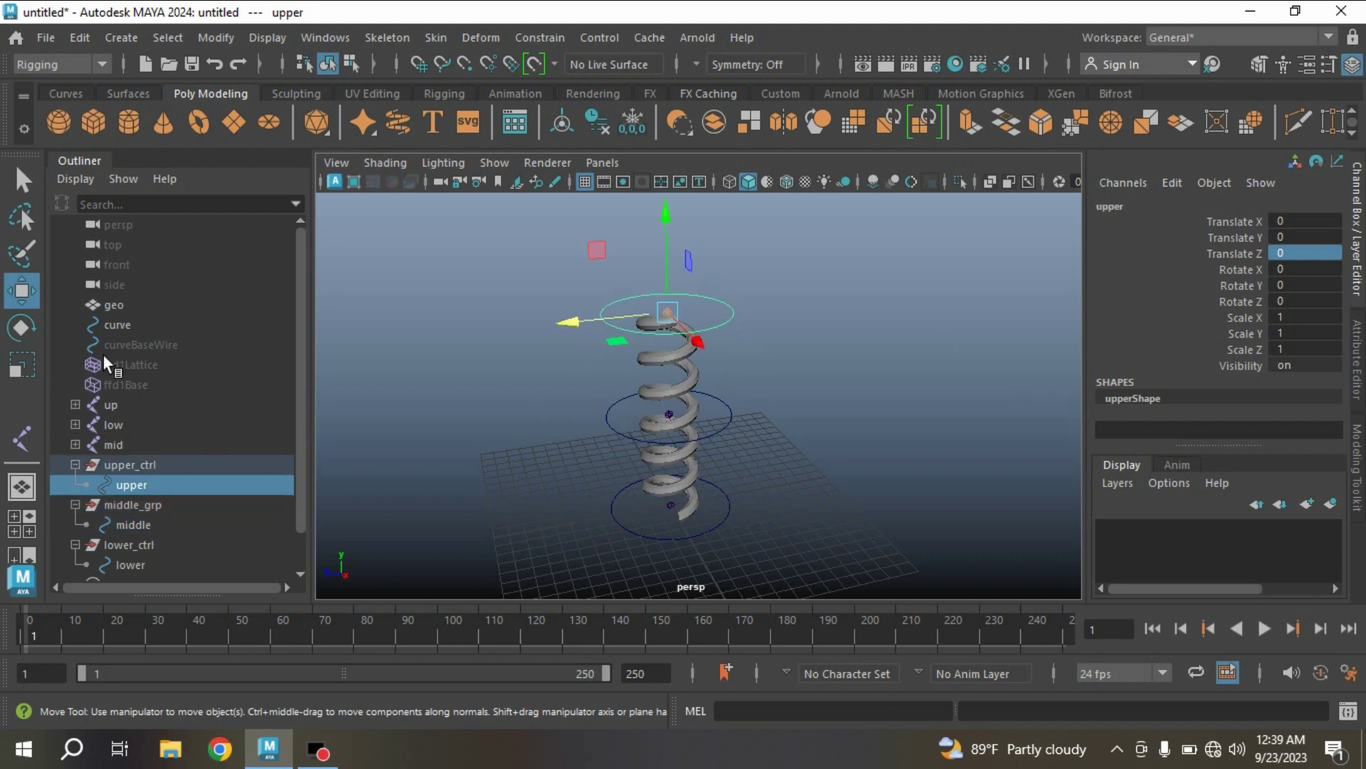
click(323, 37)
mouse_move(464, 155)
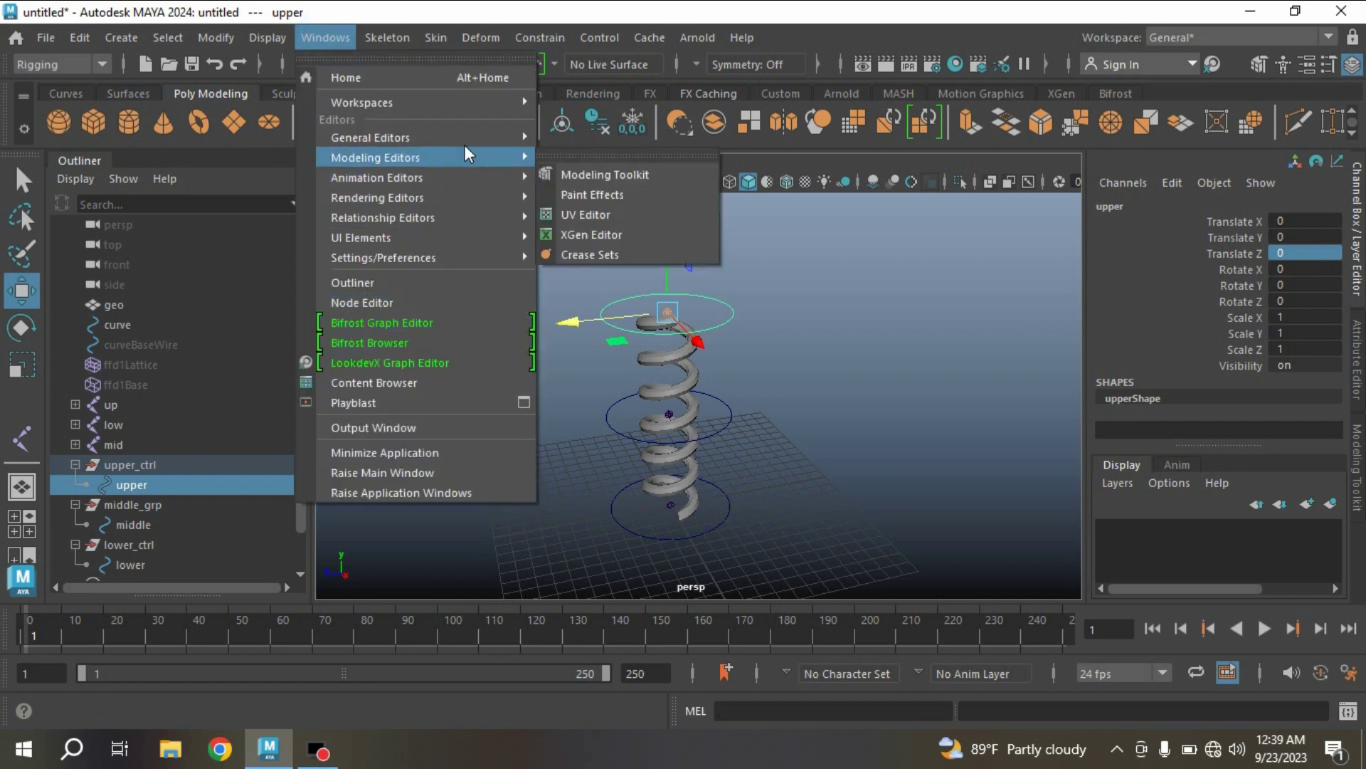
click(640, 339)
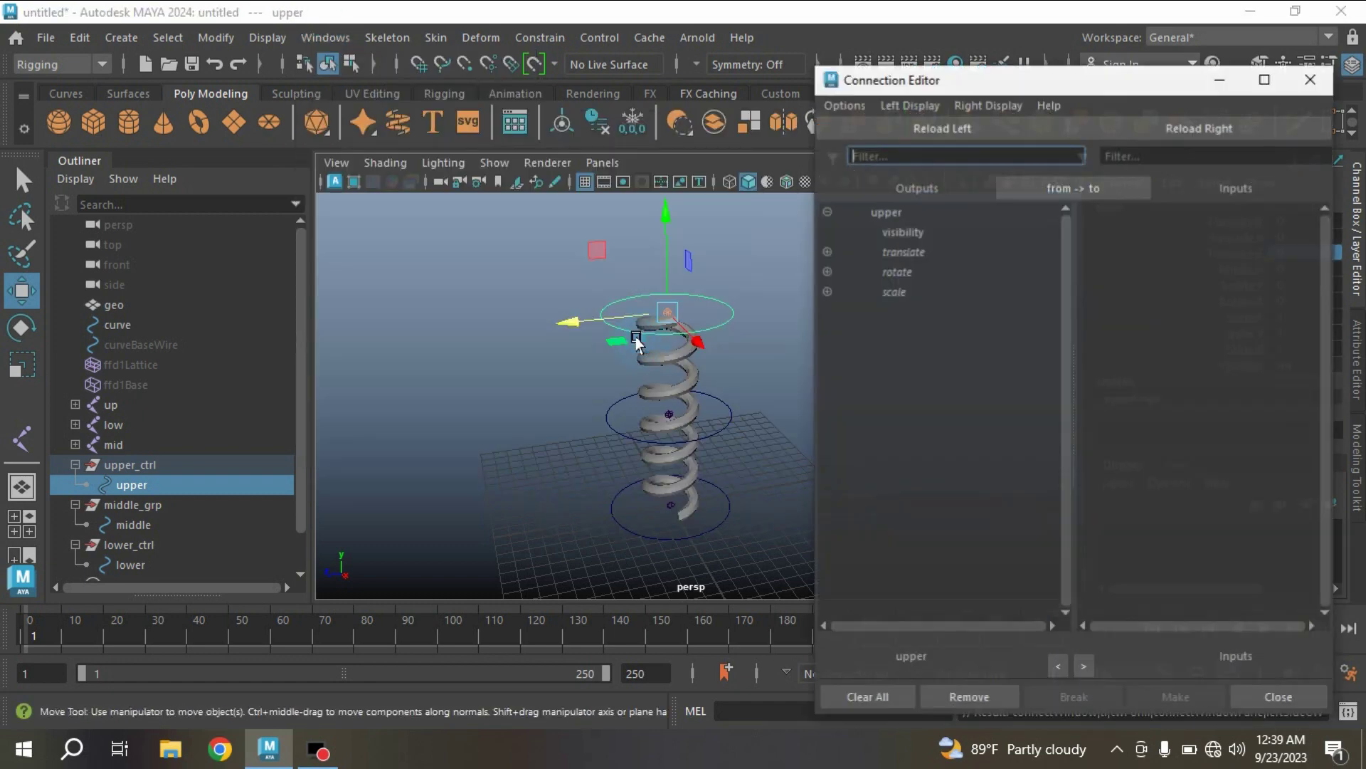
click(912, 124)
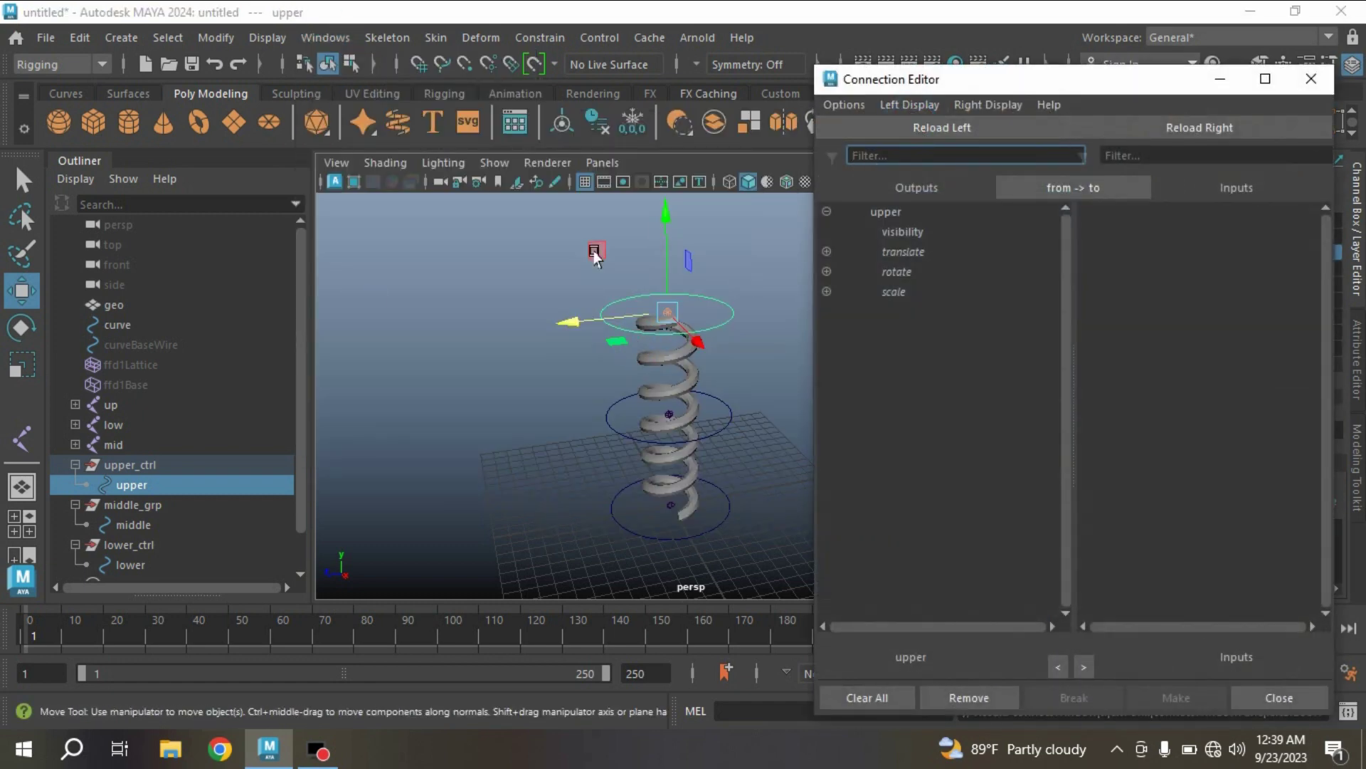
click(75, 404)
click(110, 404)
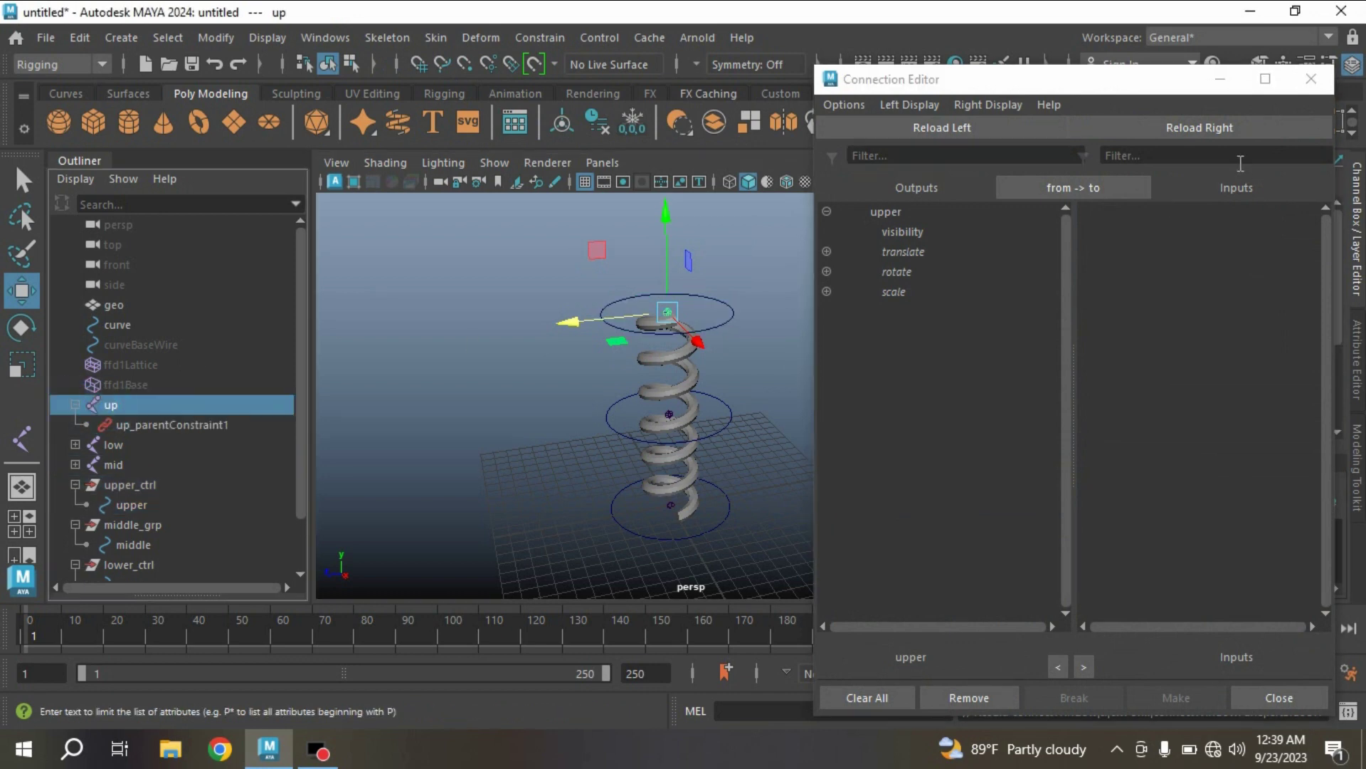
click(1194, 128)
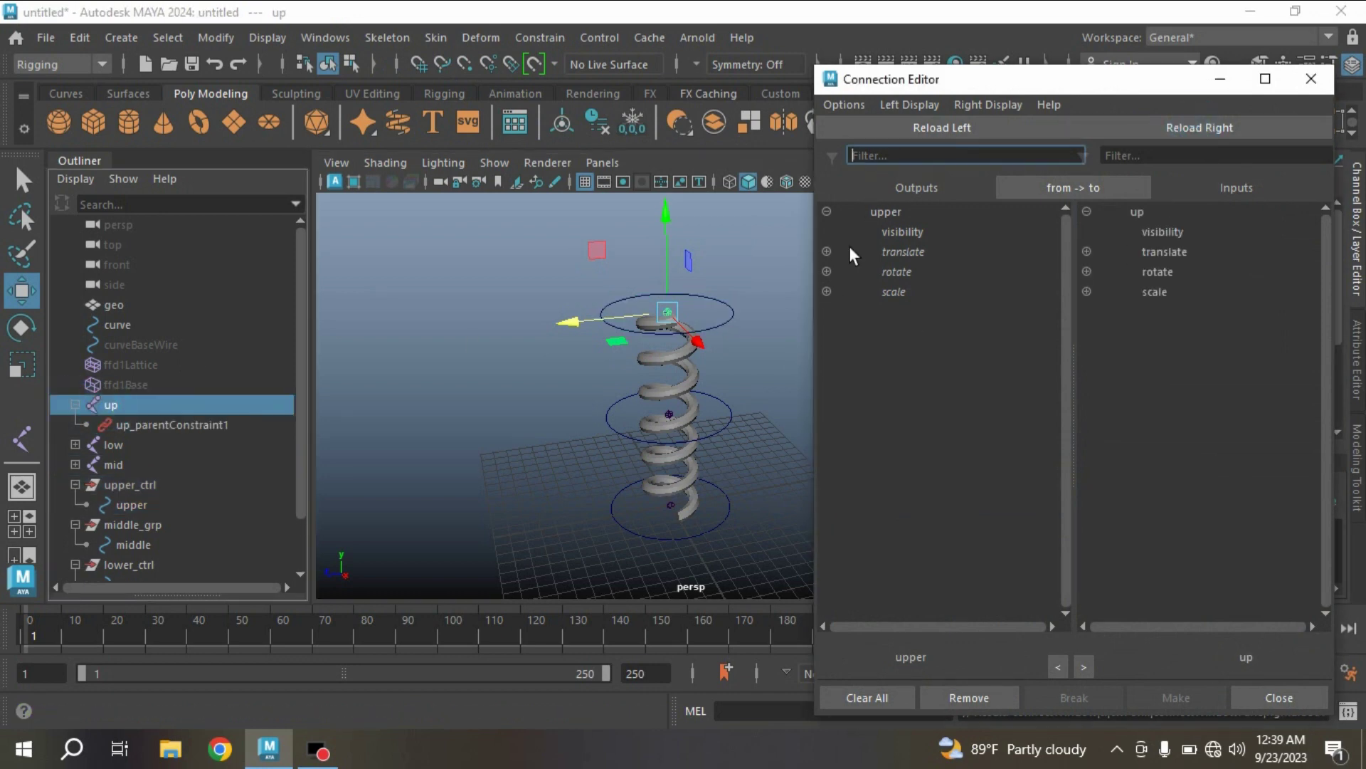
- Connect the upper circle's scaleX, scaleY and scaleZ to the matching scale inputs of the up joint
click(827, 291)
click(924, 311)
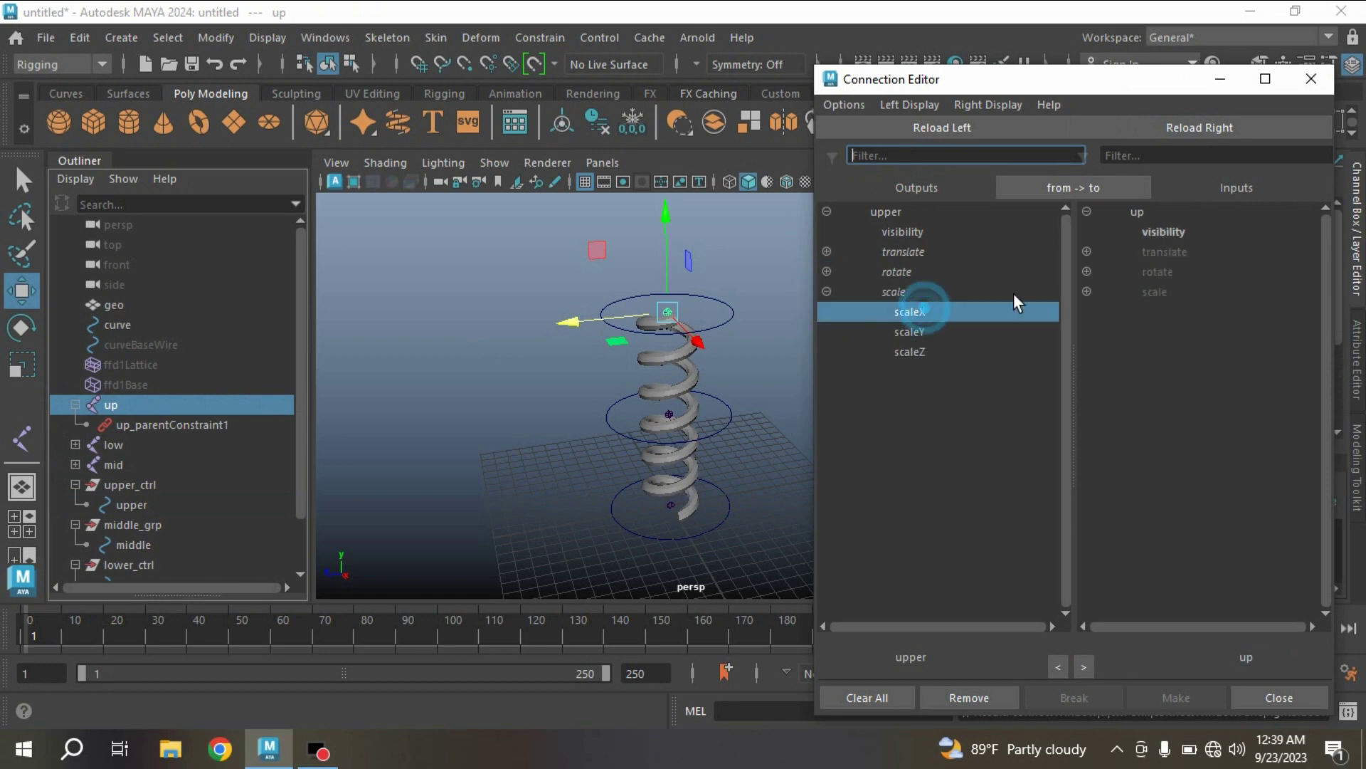
click(1087, 291)
click(1159, 311)
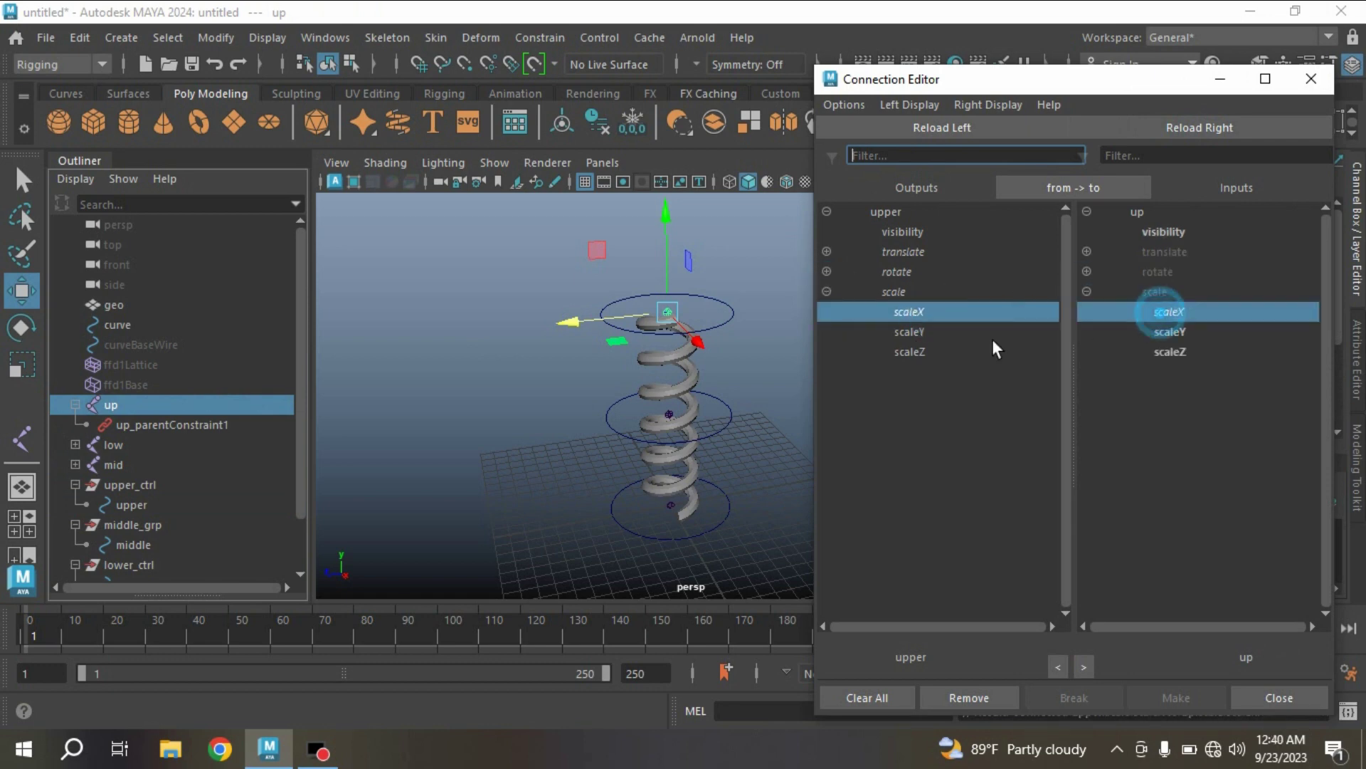
click(924, 331)
click(1167, 332)
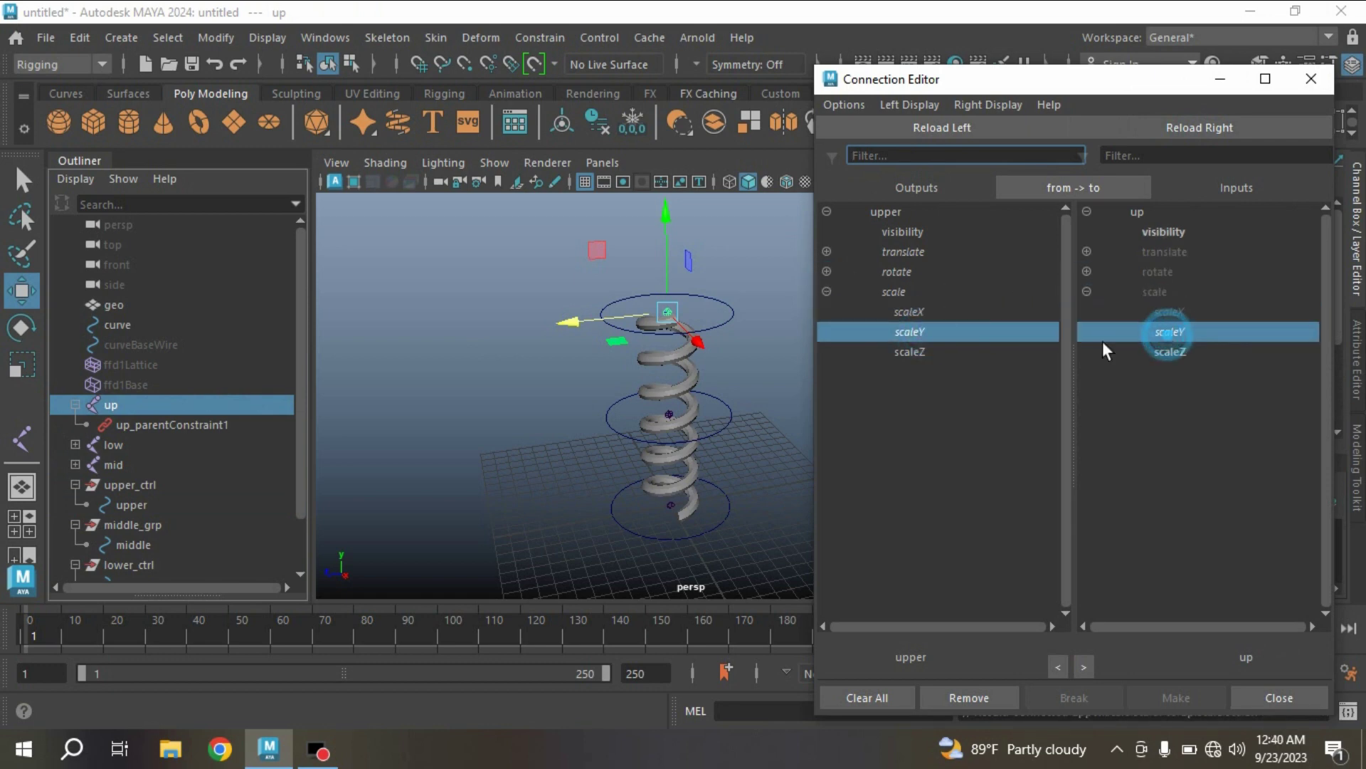
click(911, 351)
click(1173, 351)
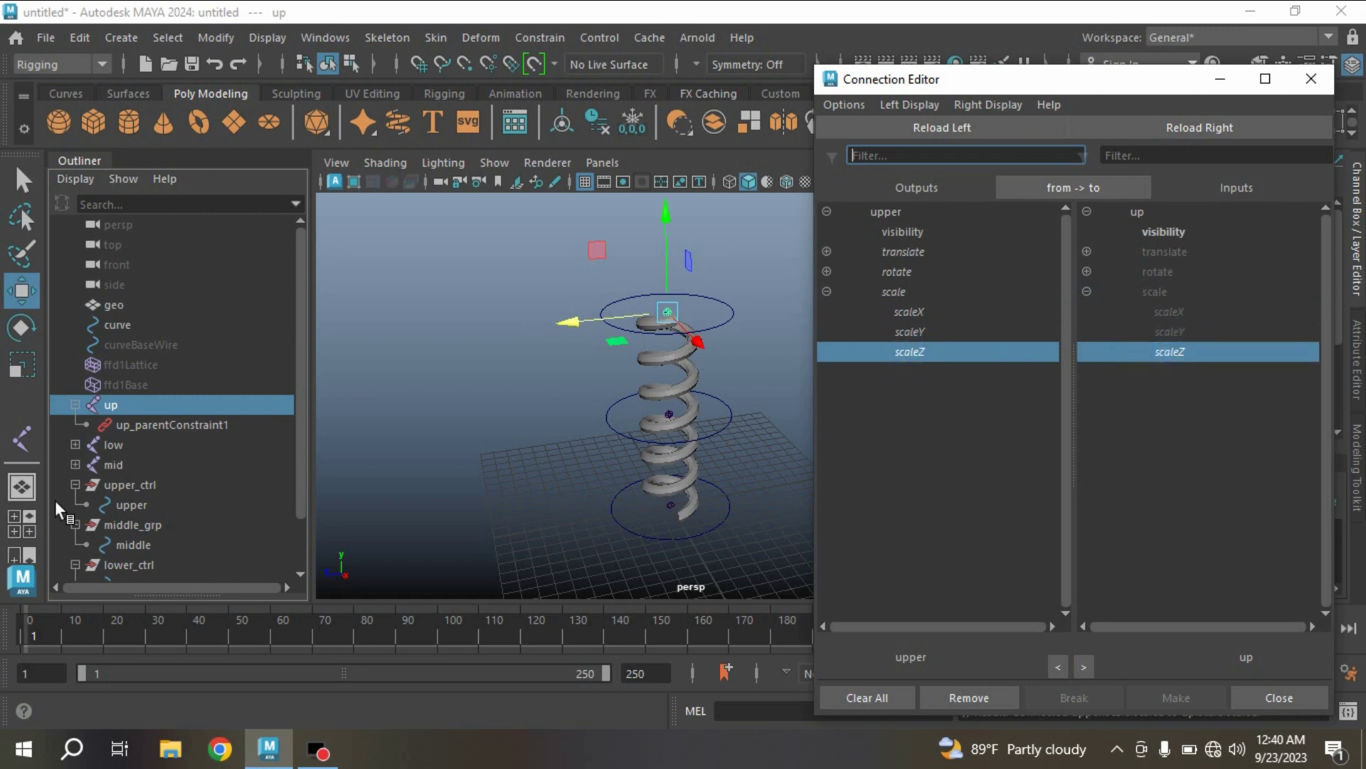
- Load the middle circle and the mid joint for connection and link their scaleX, scaleY and scaleZ
click(140, 503)
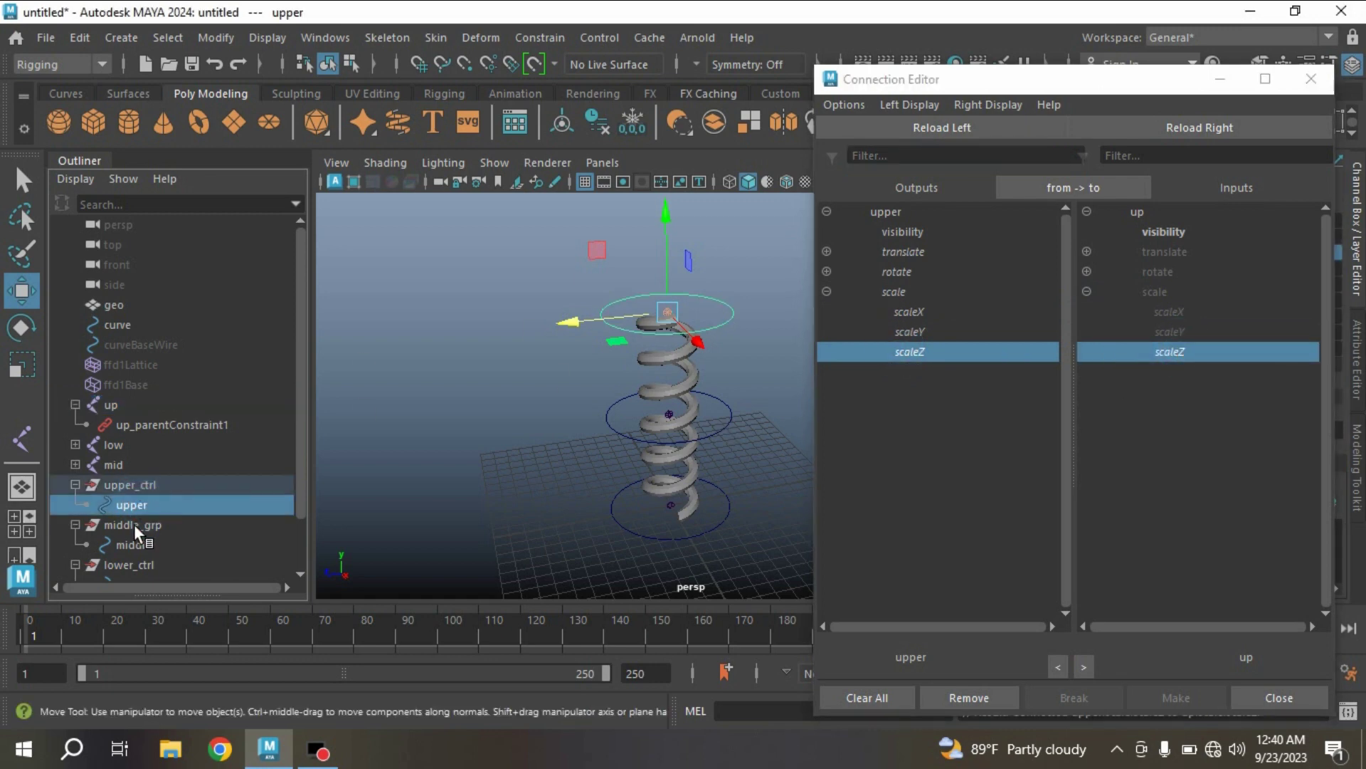
click(134, 545)
click(907, 129)
click(113, 464)
click(1199, 127)
click(827, 292)
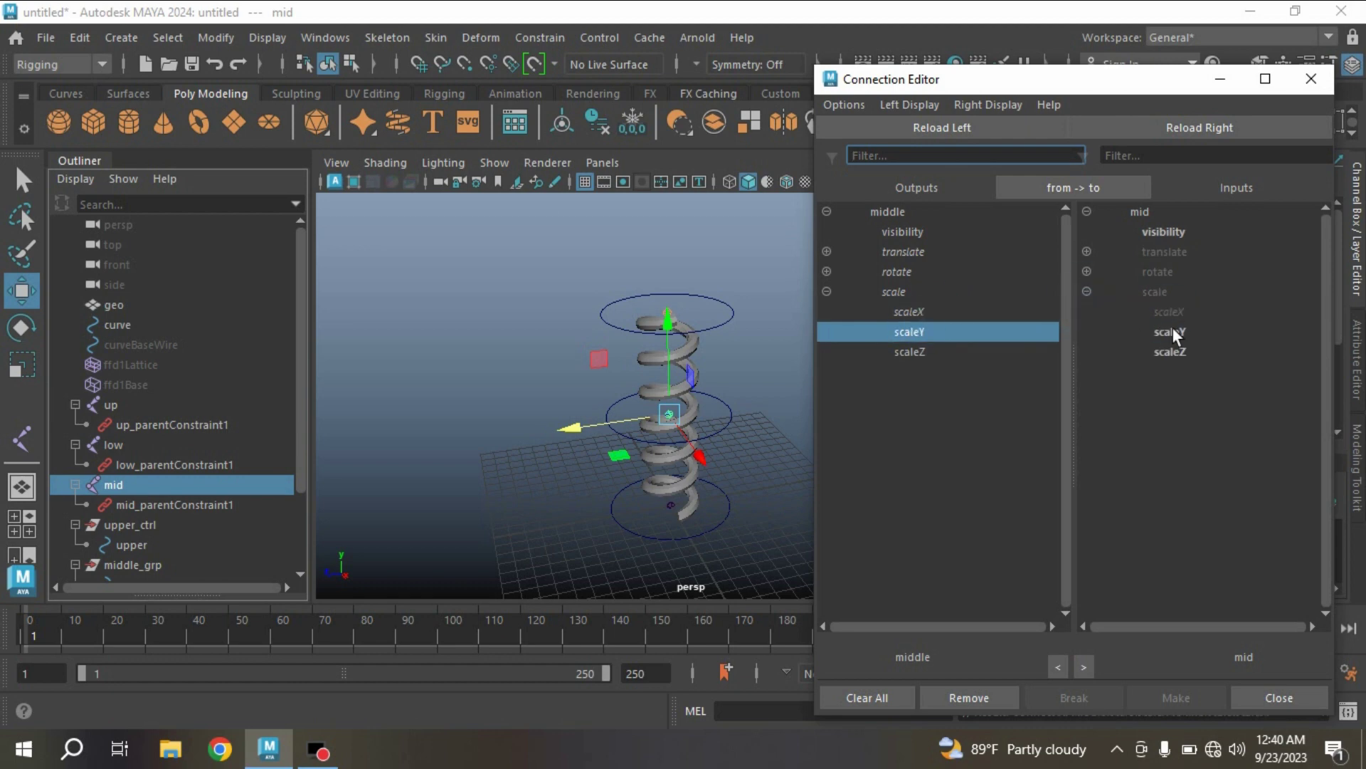
click(910, 352)
click(1169, 352)
- Connect the lower circle's scaleX, scaleY and scaleZ to the low joint and close the Connection Editor
click(130, 525)
click(942, 127)
click(113, 344)
click(1200, 128)
click(826, 291)
click(911, 352)
click(1087, 291)
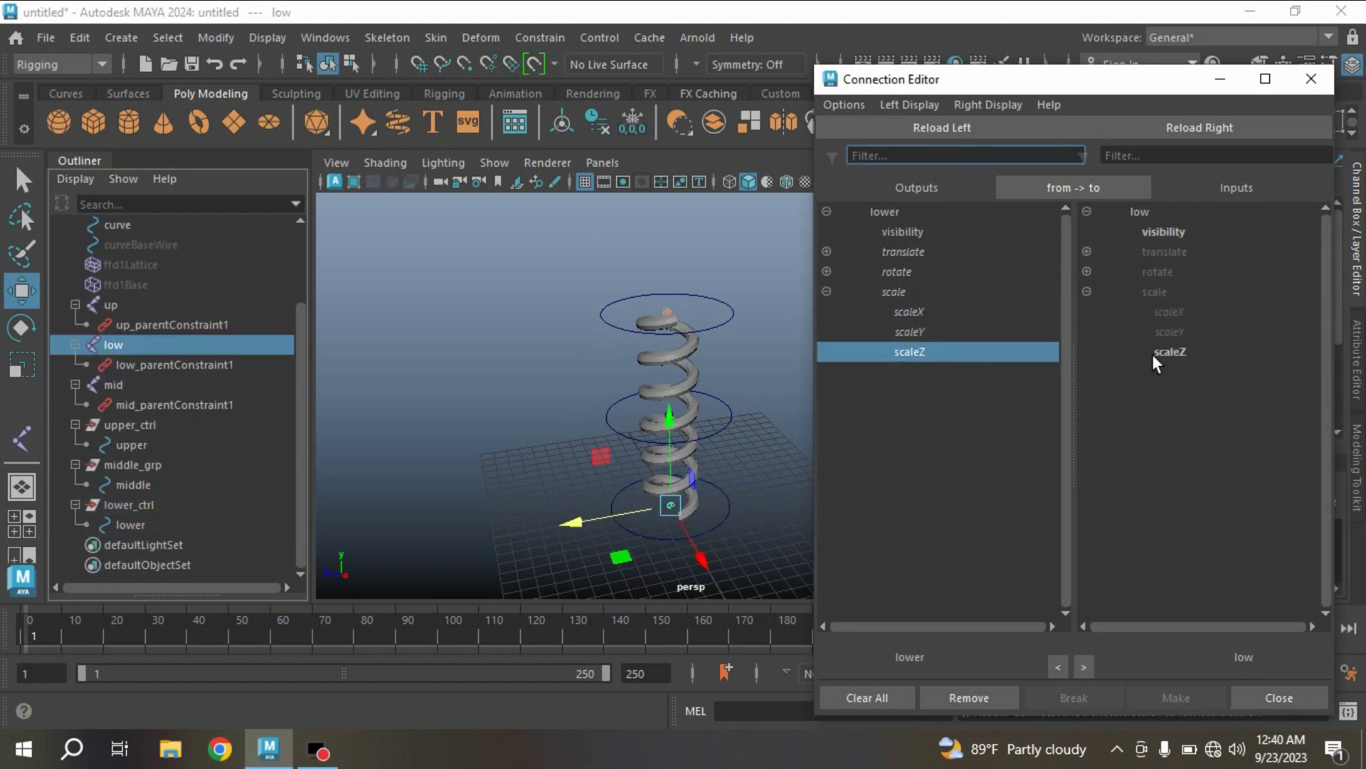
click(1169, 352)
click(1253, 692)
- Test the stretch by raising the upper circle to Translate Y about 7.08 and the lower circle to about 0.95
alt+drag(847, 501, 778, 452)
drag(703, 311, 720, 356)
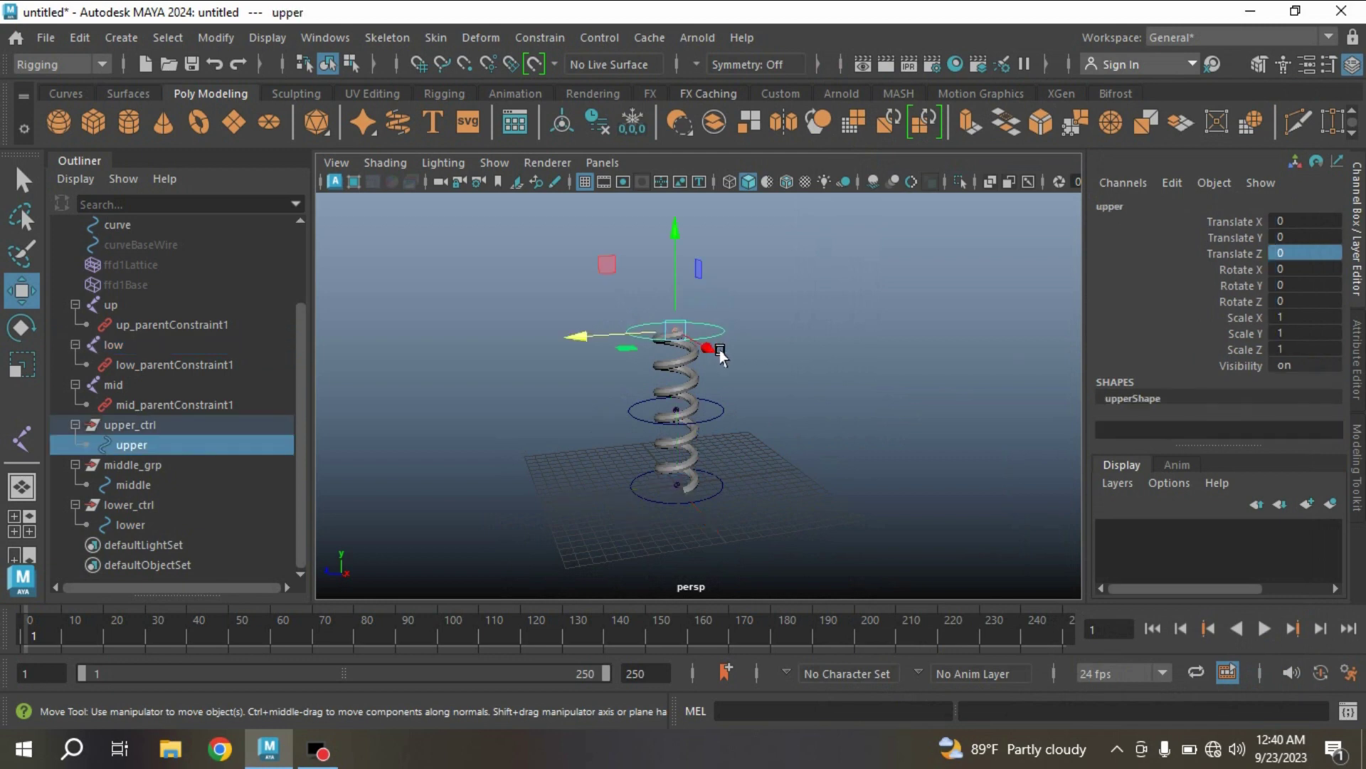
drag(658, 252, 784, 160)
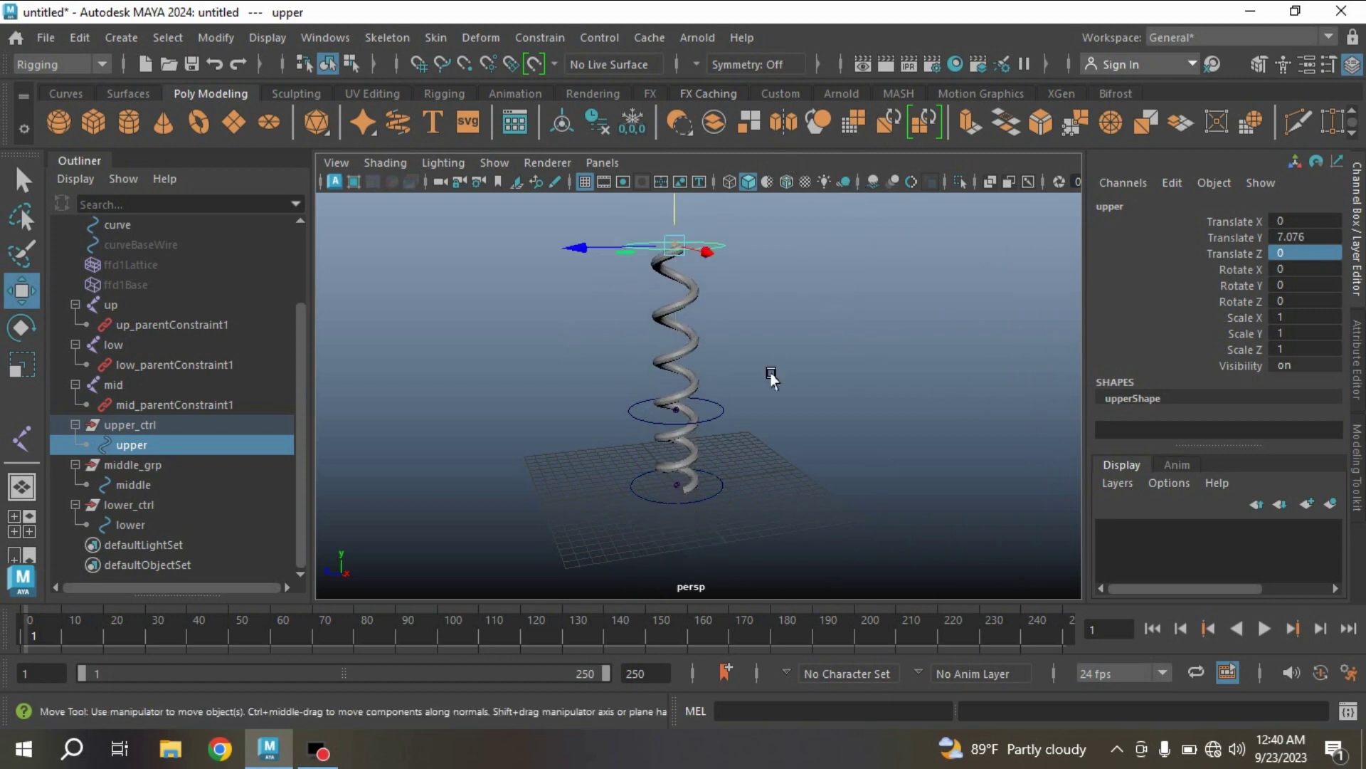
click(647, 496)
drag(671, 391, 726, 388)
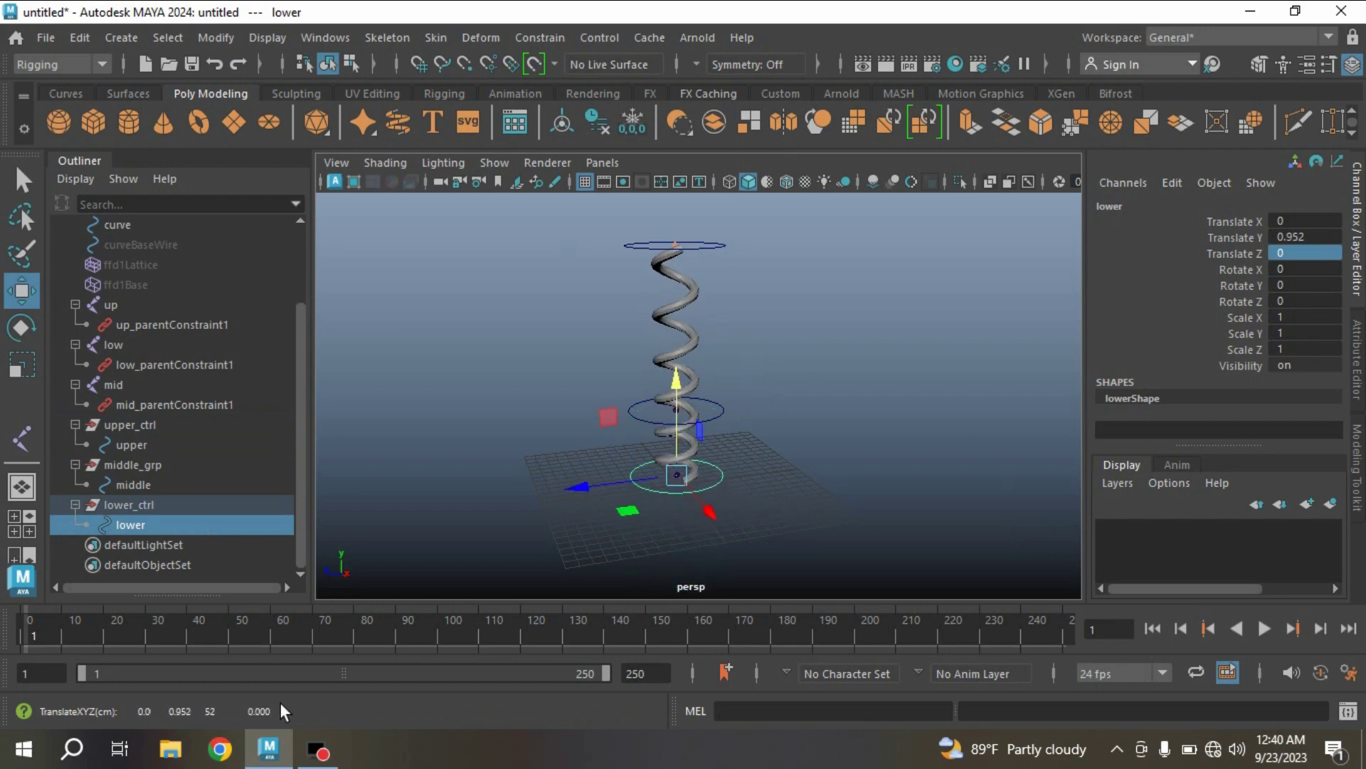